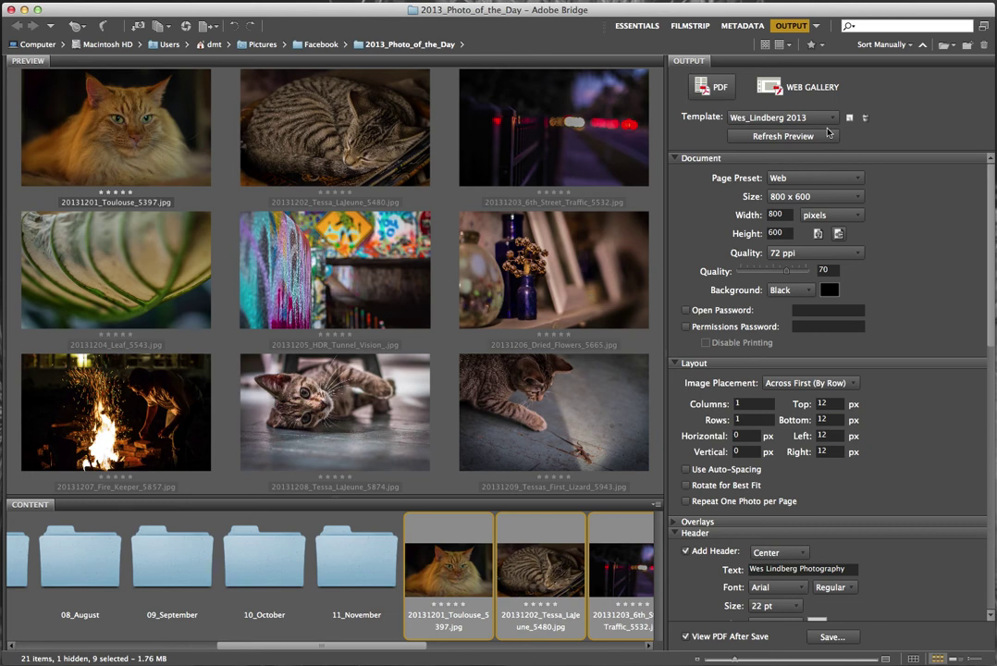
Step: Apply the Maximize Size template to the PDF output
{"action": "left_click", "coordinate": [787, 118]}
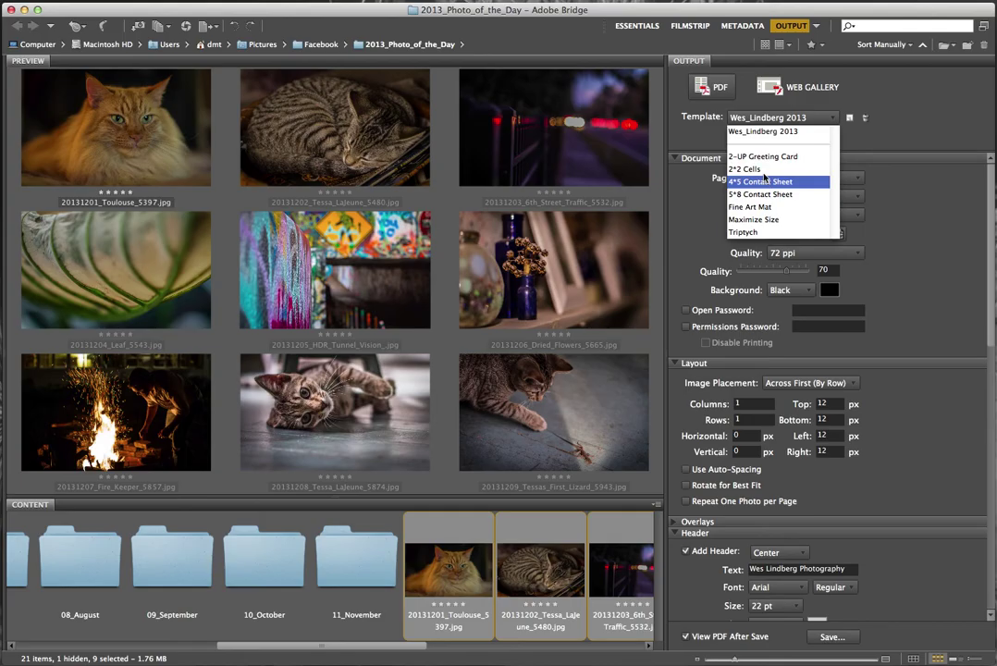
{"action": "left_click", "coordinate": [759, 220]}
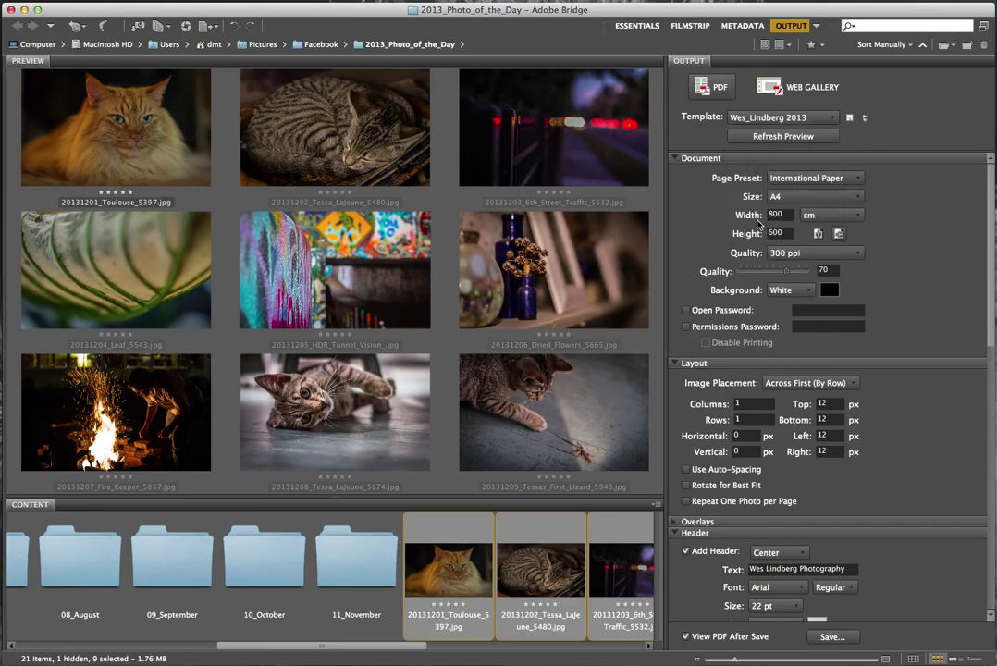
{"action": "left_click", "coordinate": [794, 137]}
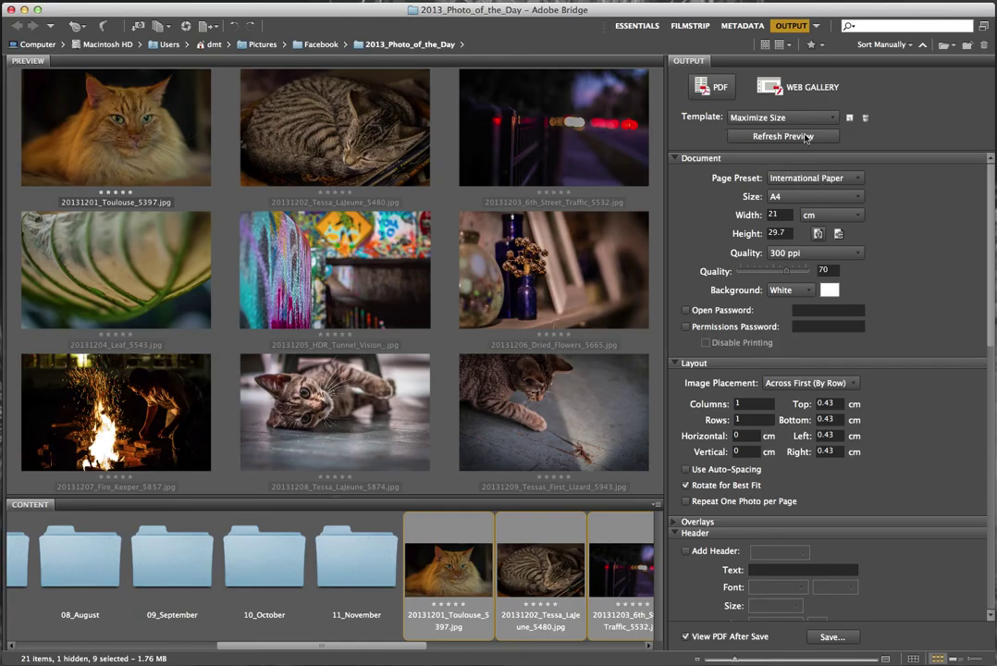
Step: Set the document's page preset to Web with a size of 800 x 600
{"action": "left_click", "coordinate": [841, 186]}
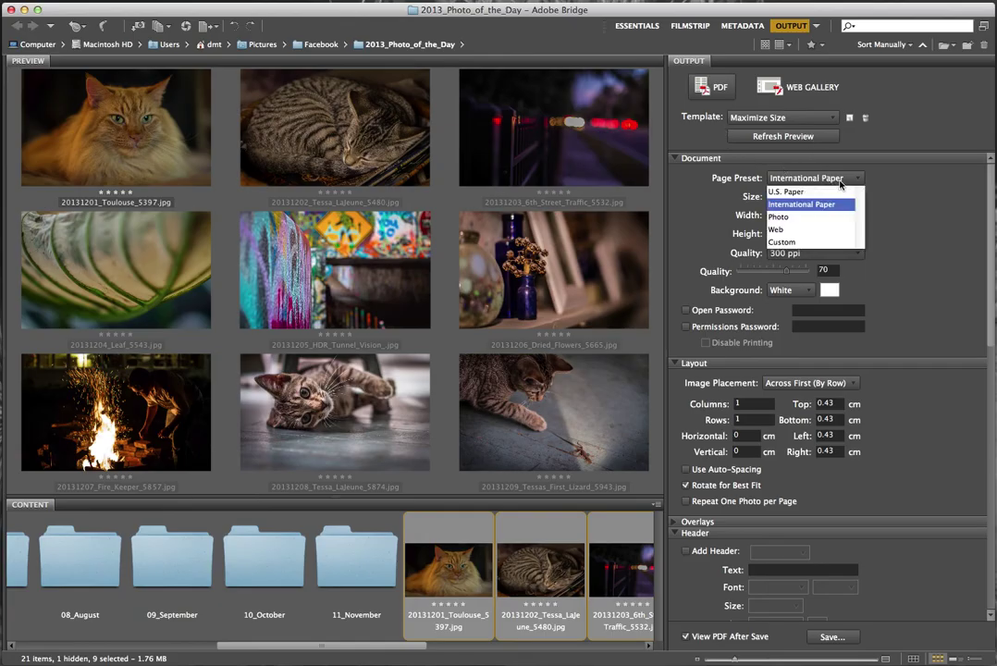
{"action": "left_click", "coordinate": [794, 229]}
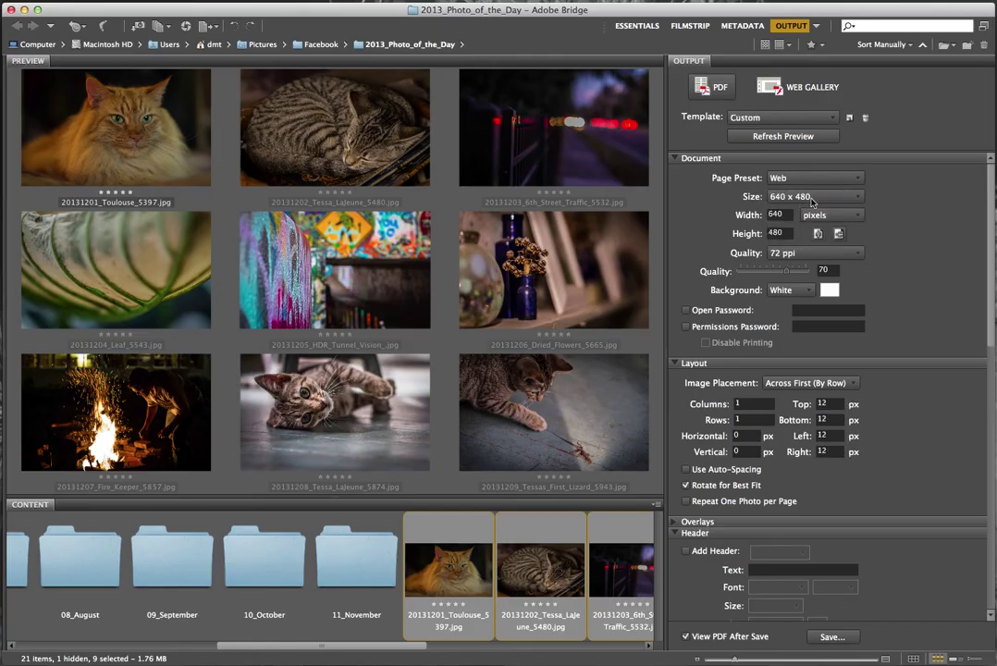
{"action": "left_click", "coordinate": [811, 198]}
{"action": "left_click", "coordinate": [810, 225]}
Step: Turn off Rotate for Best Fit in the layout settings, and collapse the Document and Layout sections
{"action": "left_click_drag", "start_coordinate": [989, 319], "coordinate": [992, 239]}
{"action": "left_click", "coordinate": [675, 160]}
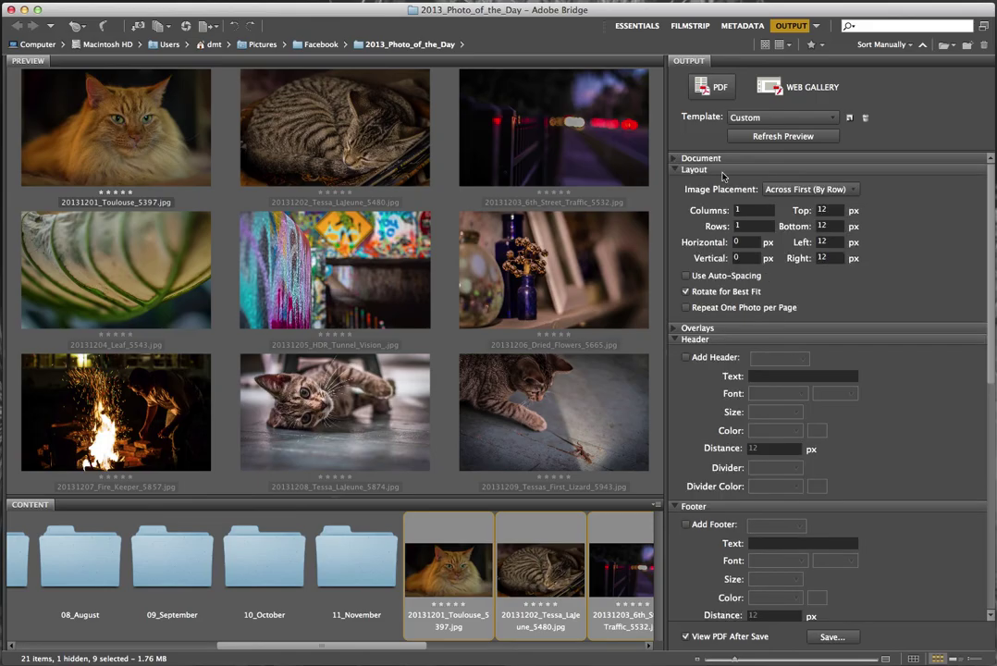
{"action": "left_click", "coordinate": [687, 292]}
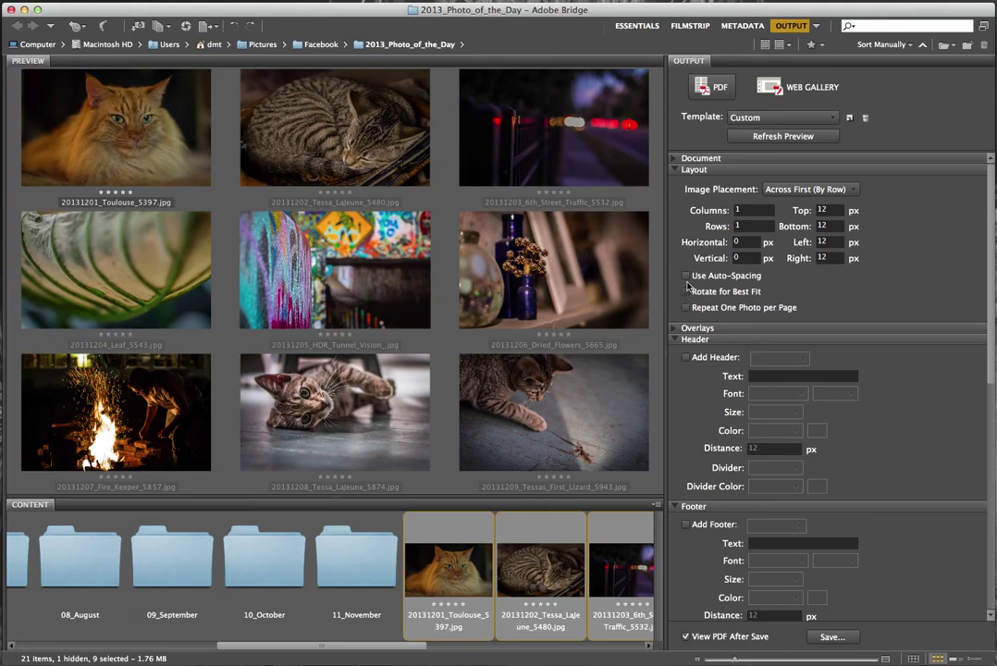
{"action": "left_click", "coordinate": [676, 170]}
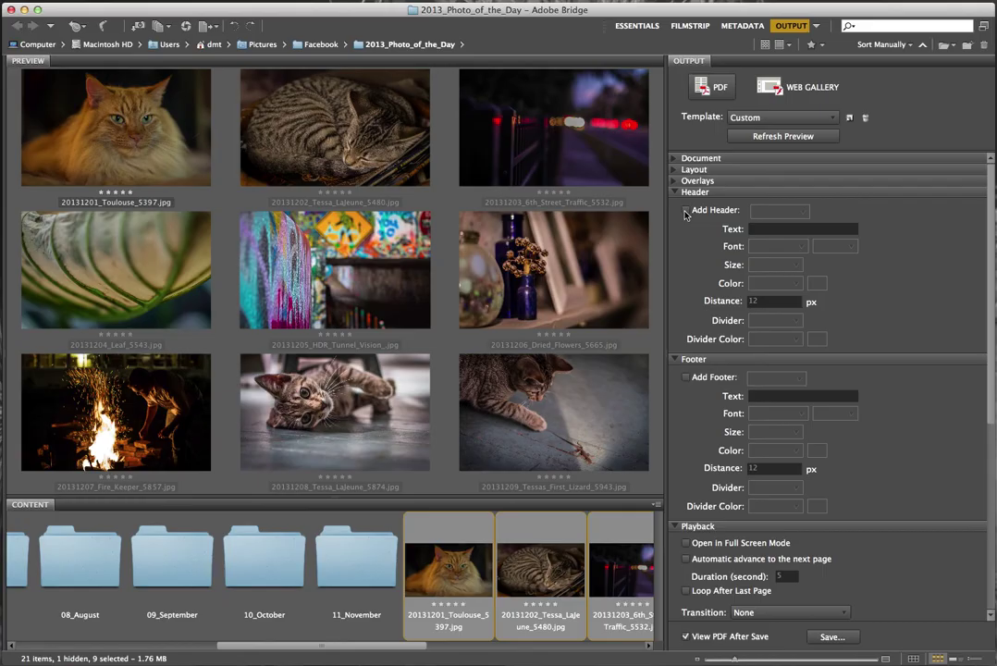
Step: Add a header to the PDF pages and set its text color to White
{"action": "left_click", "coordinate": [686, 211]}
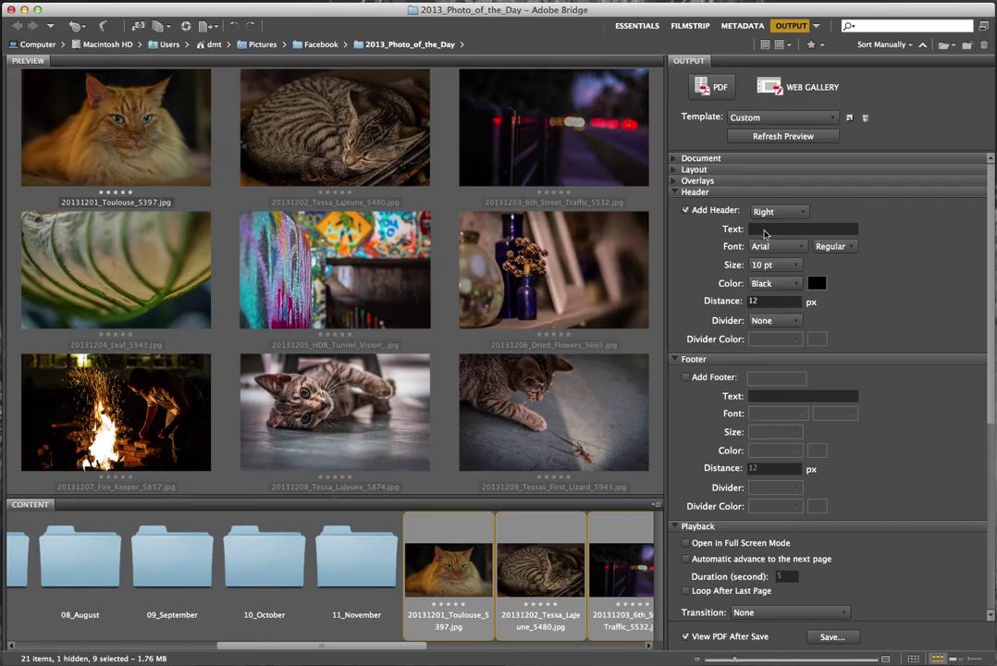
{"action": "left_click", "coordinate": [799, 284]}
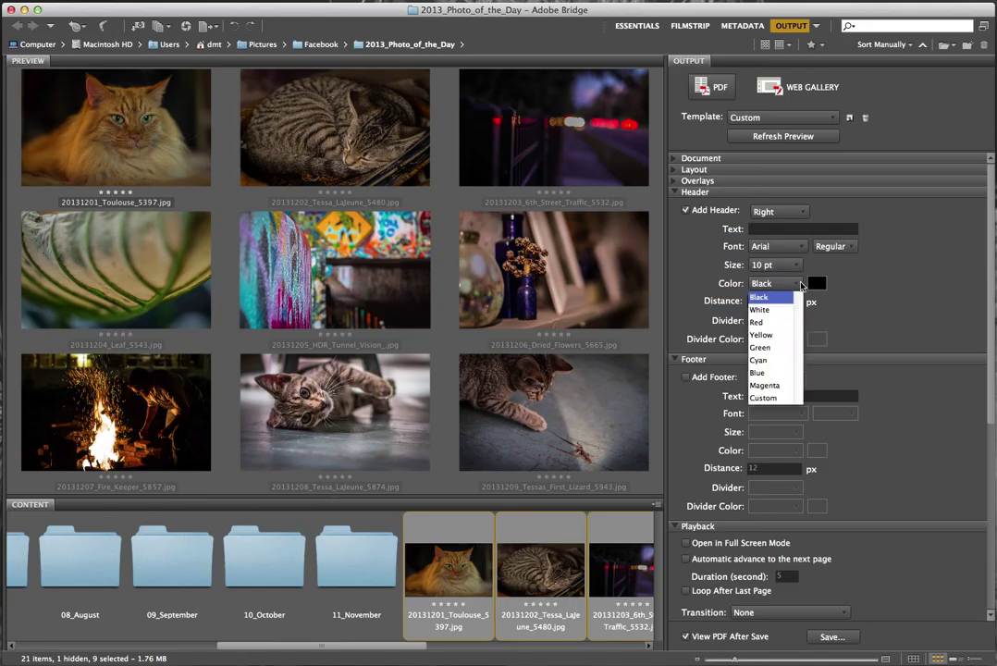
{"action": "left_click", "coordinate": [774, 312]}
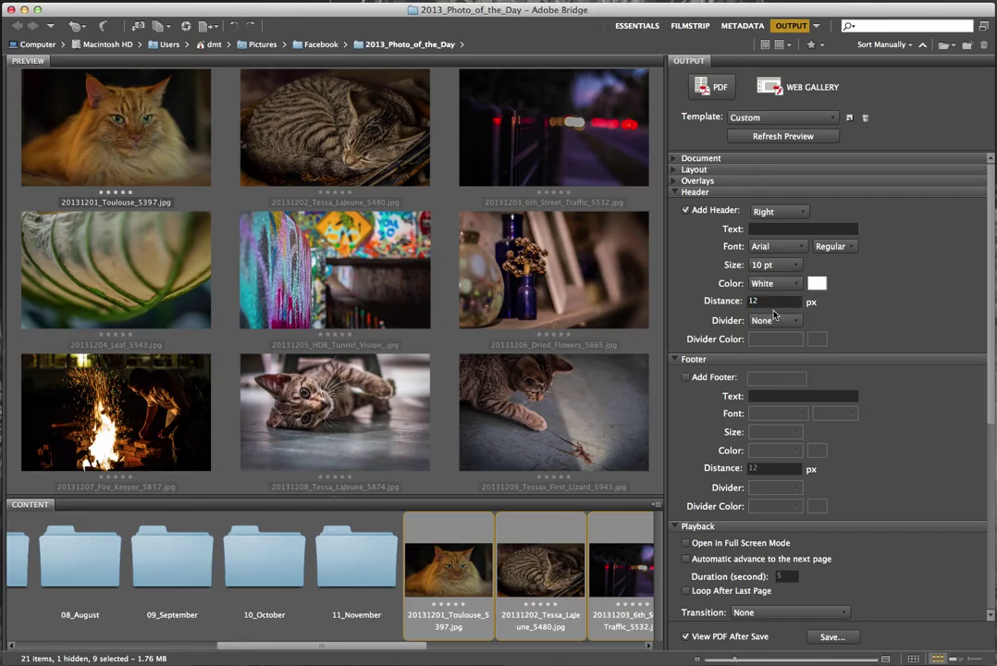
Step: Try Blue and Cyan as the header text color, and return it to White
{"action": "left_click", "coordinate": [799, 285]}
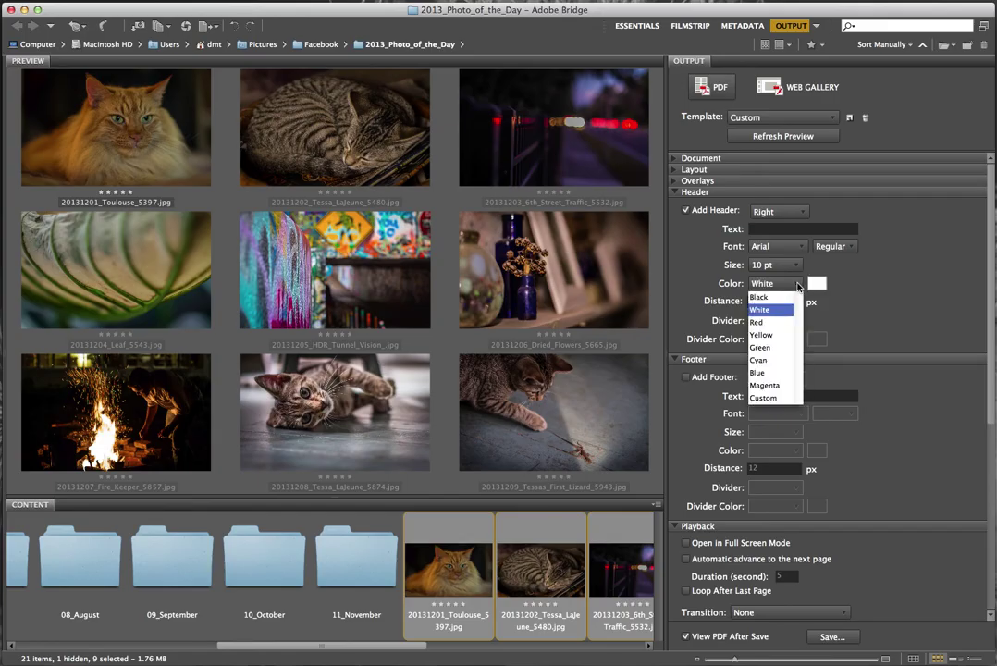
{"action": "left_click", "coordinate": [762, 371]}
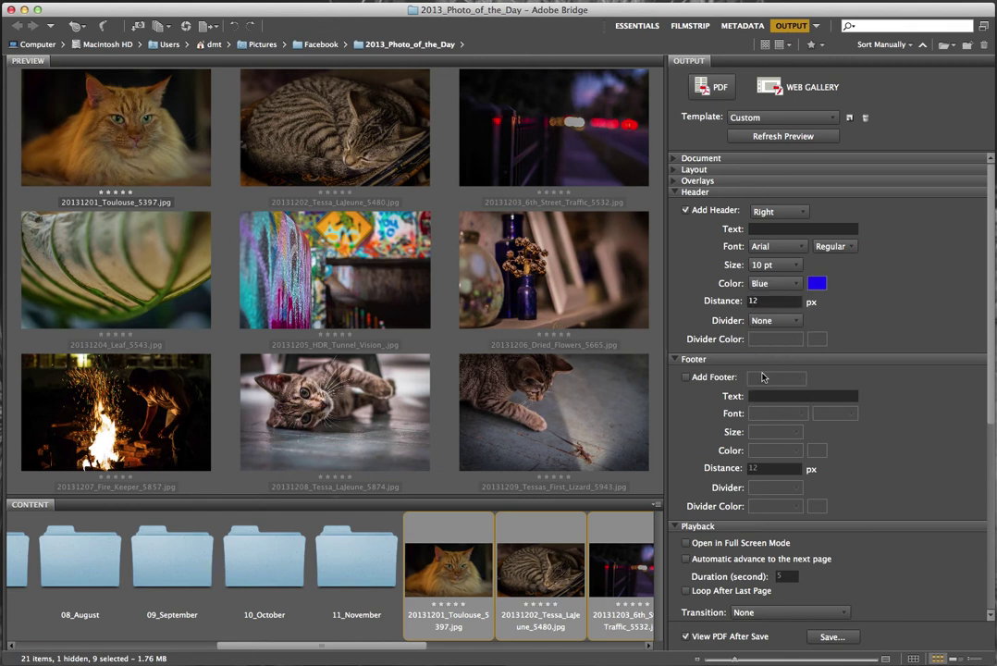
{"action": "left_click", "coordinate": [794, 287]}
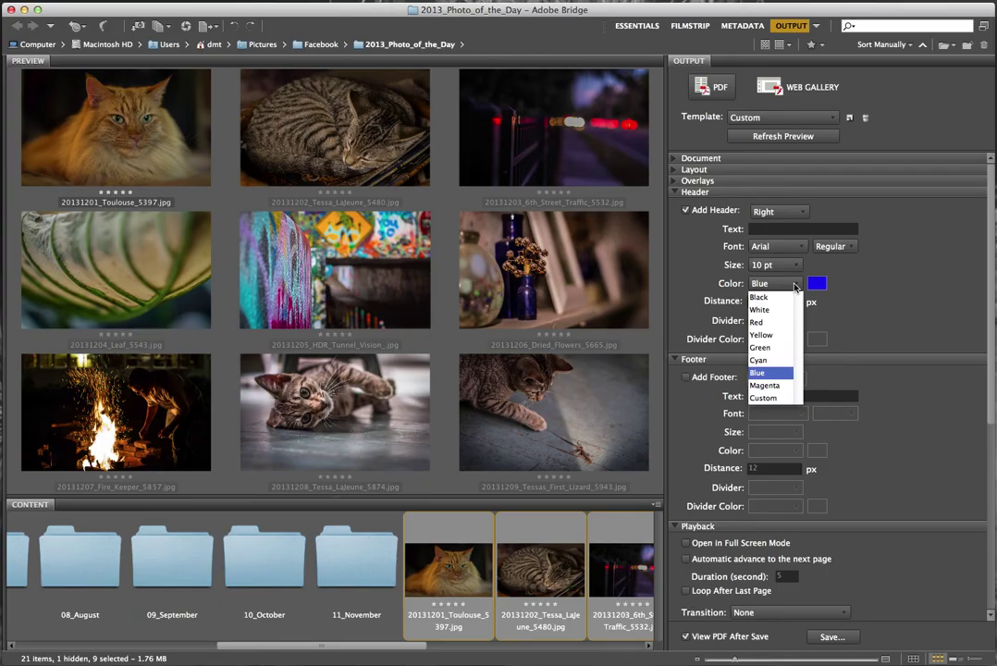
{"action": "left_click", "coordinate": [768, 360]}
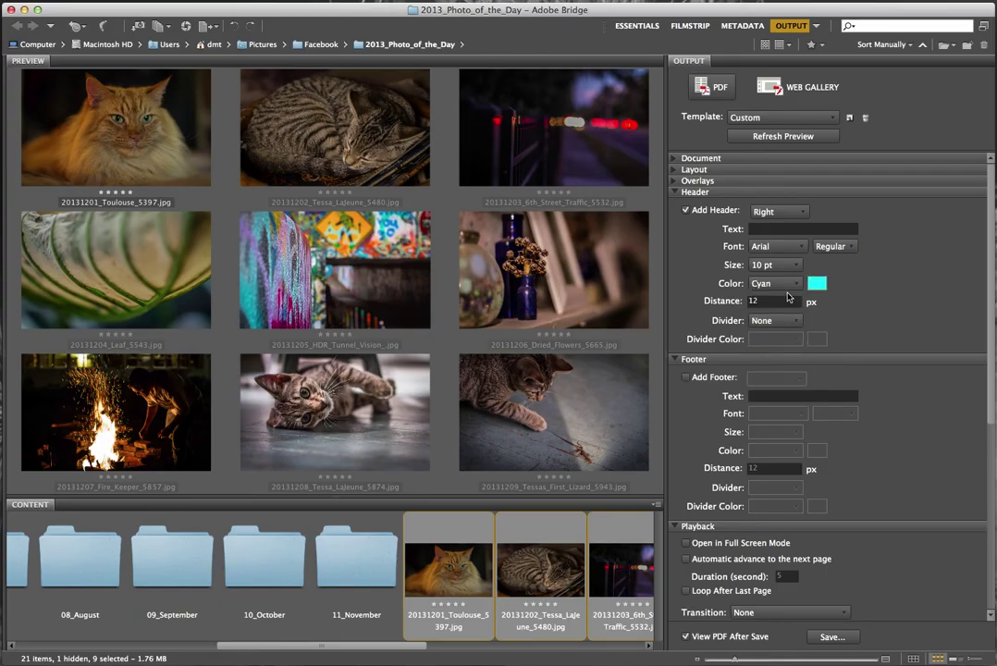
{"action": "left_click", "coordinate": [795, 284]}
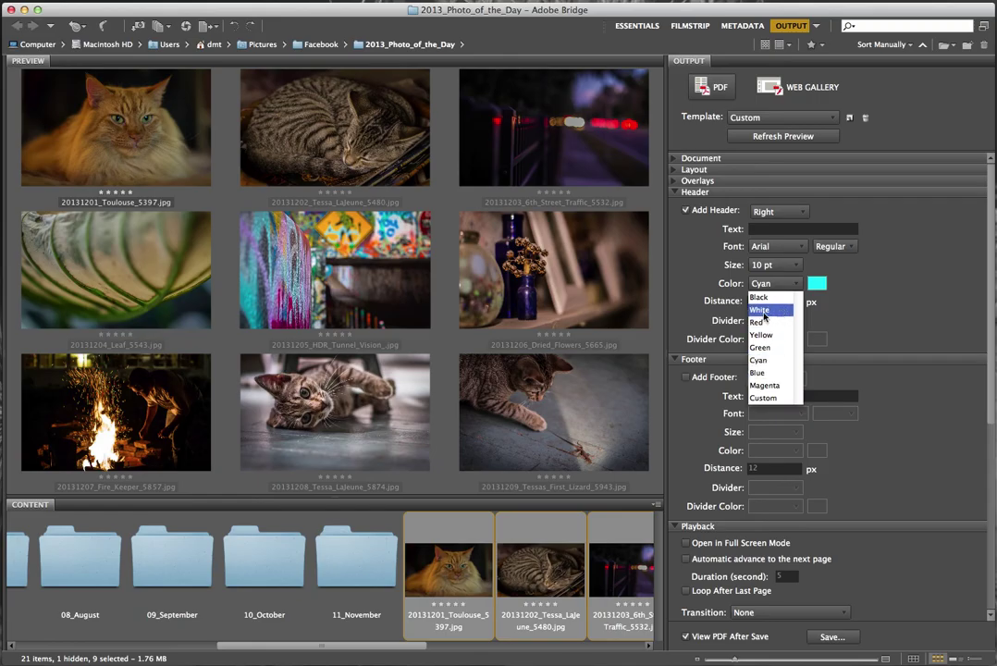
{"action": "left_click", "coordinate": [764, 312]}
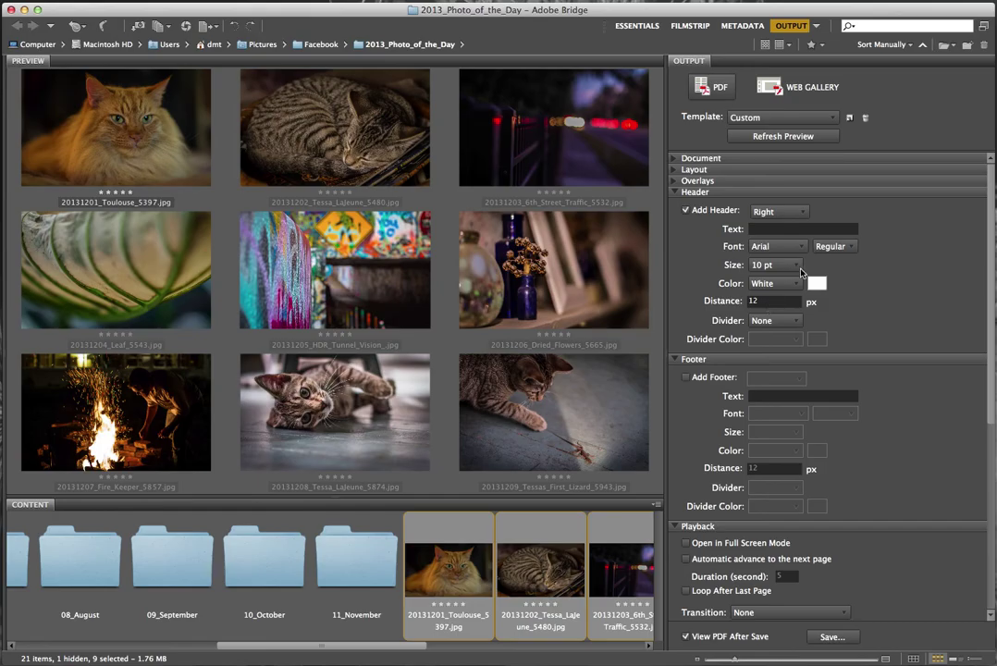
Step: Set the header's font size to 22 pt and its distance to 22 px
{"action": "left_click", "coordinate": [794, 267]}
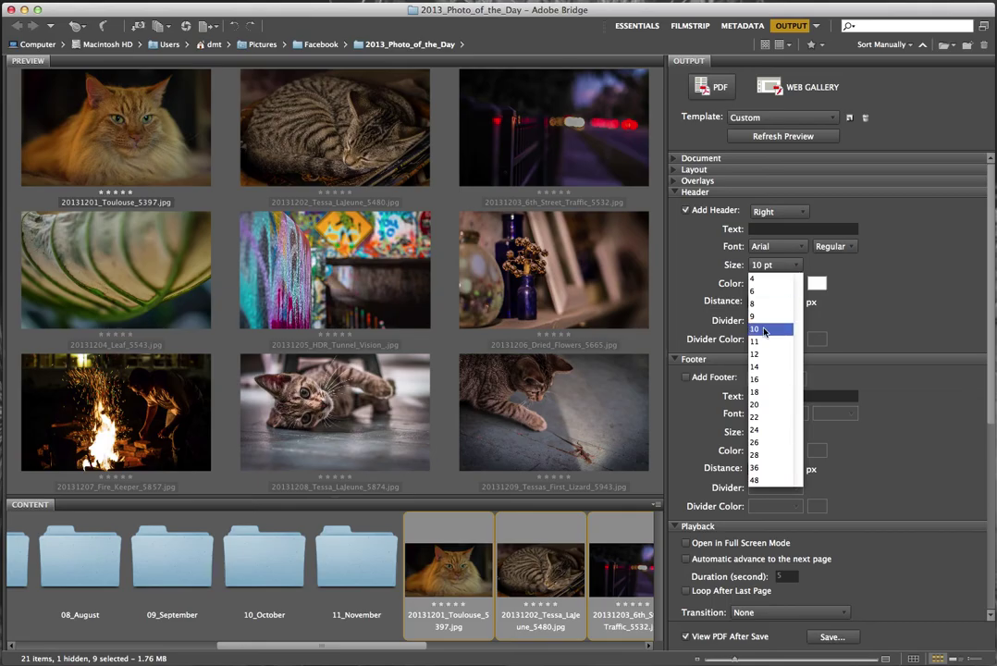
{"action": "left_click", "coordinate": [755, 417]}
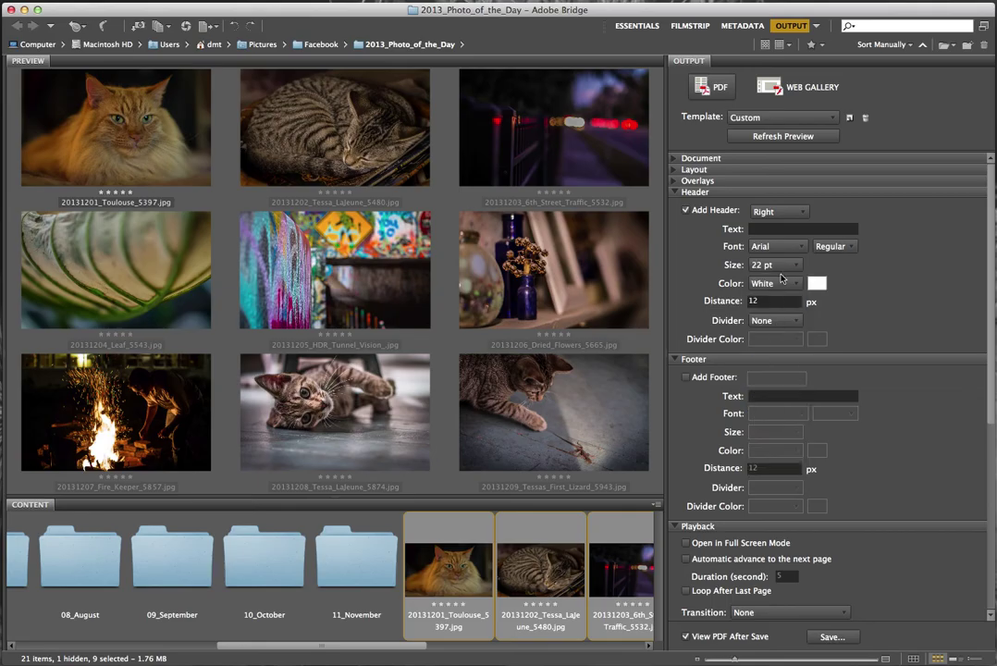
{"action": "left_click", "coordinate": [764, 301]}
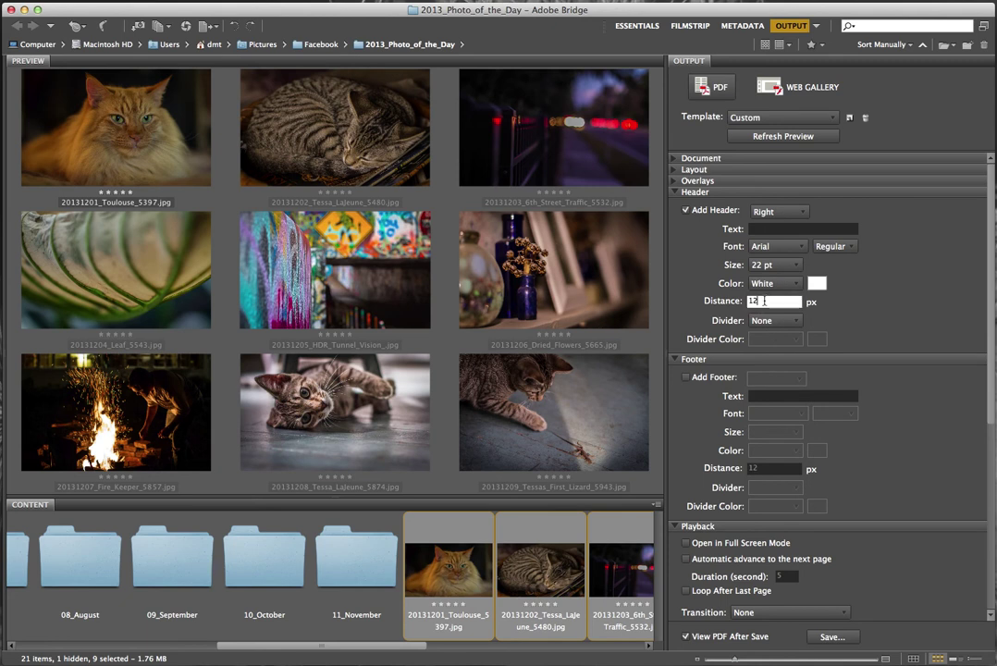
{"action": "left_click_drag", "start_coordinate": [764, 300], "coordinate": [743, 306]}
{"action": "type", "text": "22"}
Step: Enter the photographer's business name as the header text and refresh the output preview
{"action": "left_click", "coordinate": [762, 230]}
{"action": "type", "text": "Wes Lindberg Photogrphy"}
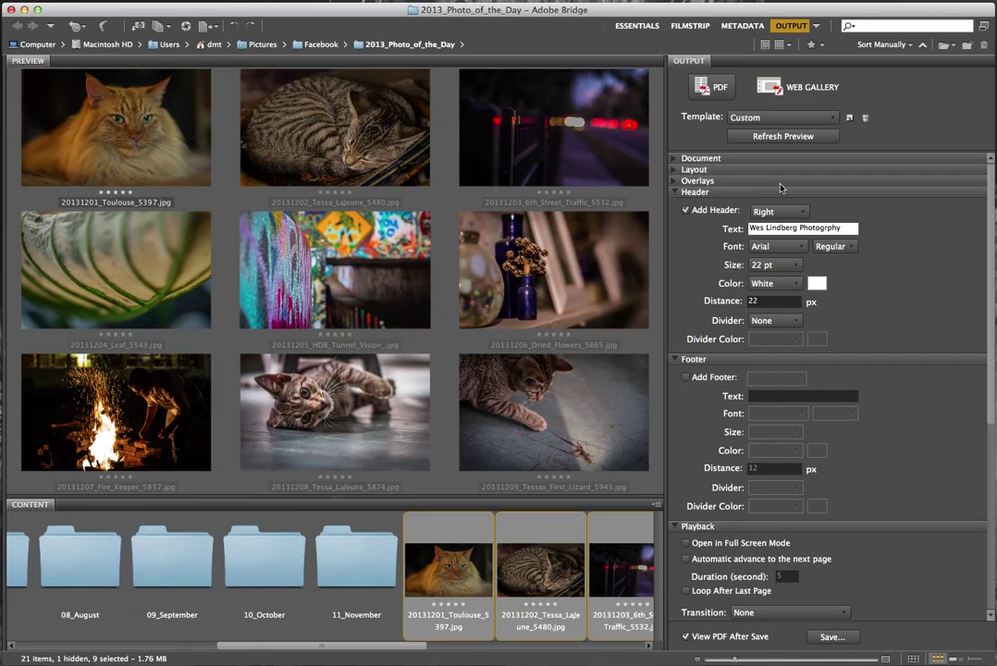
{"action": "left_click", "coordinate": [779, 137]}
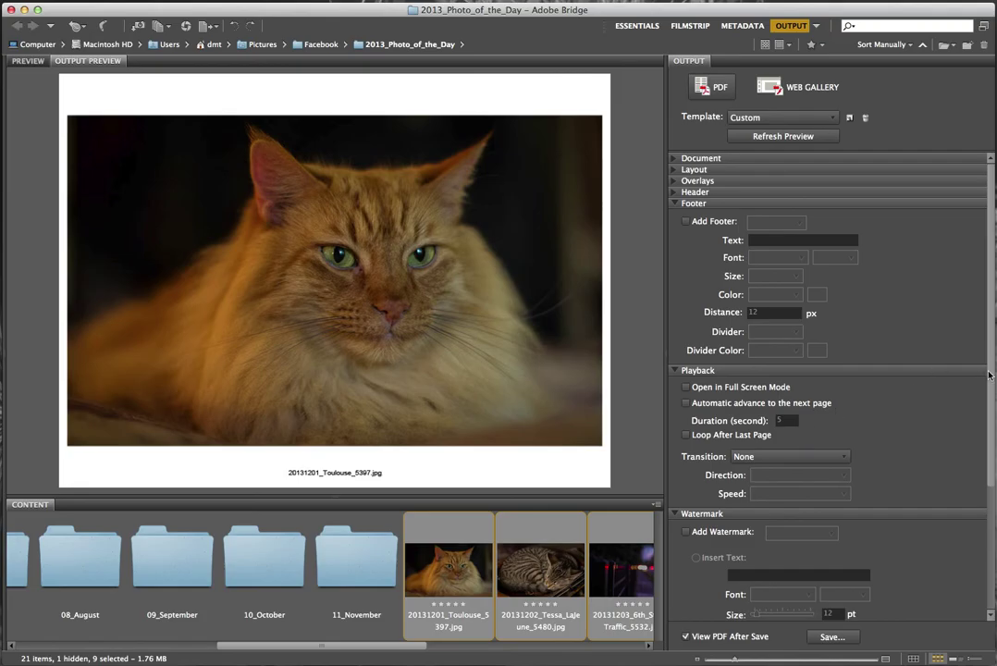
Step: Change the document background to Black and refresh the output preview
{"action": "scroll", "coordinate": [989, 374], "scroll_direction": "down", "scroll_amount": 5}
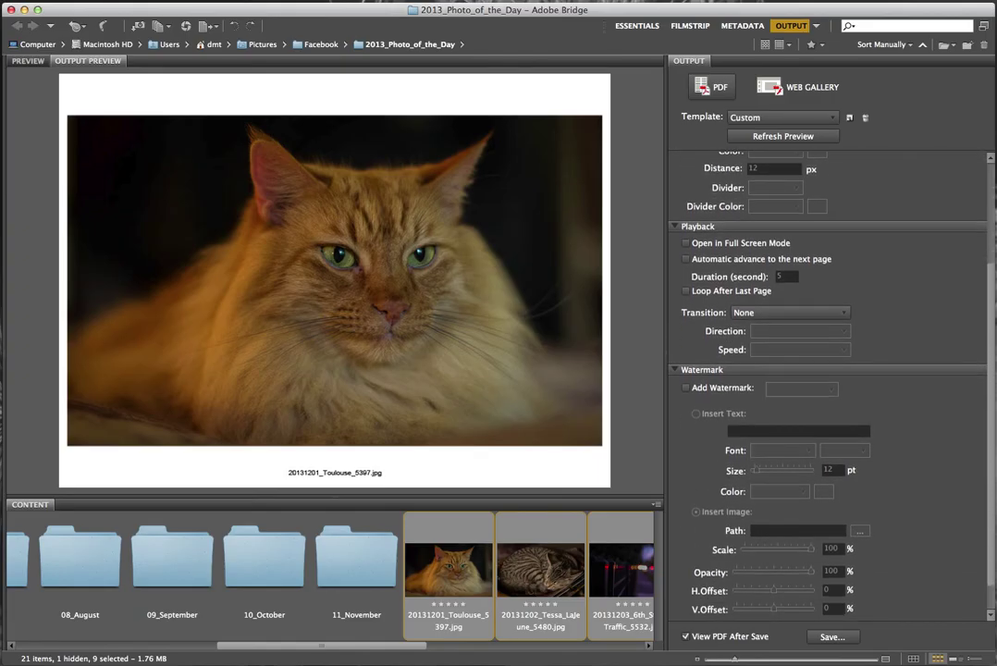
{"action": "scroll", "coordinate": [989, 373], "scroll_direction": "down", "scroll_amount": 2}
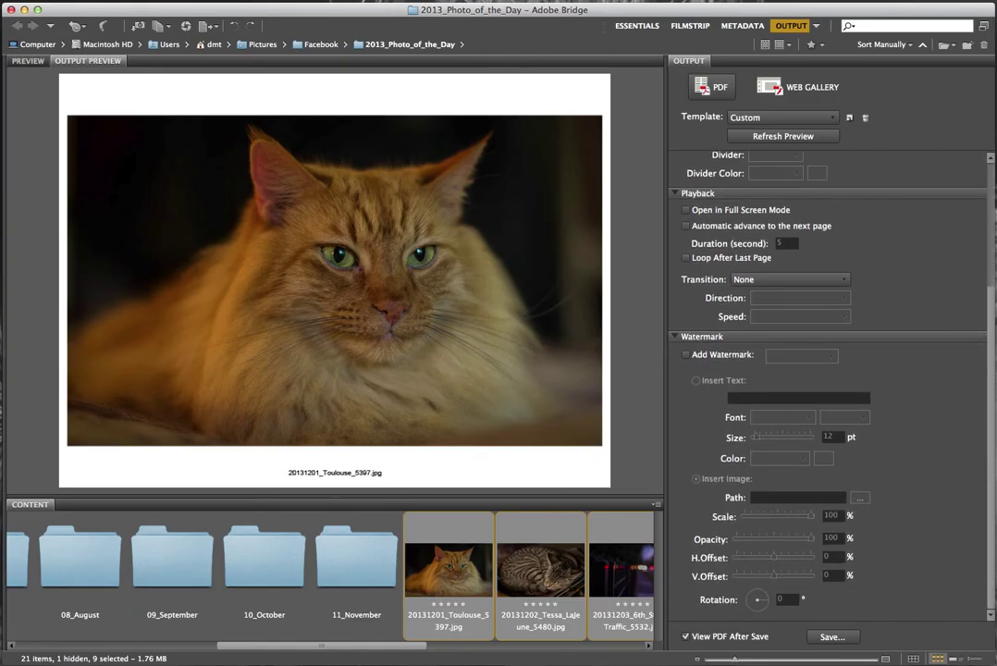
{"action": "scroll", "coordinate": [989, 374], "scroll_direction": "up", "scroll_amount": 3}
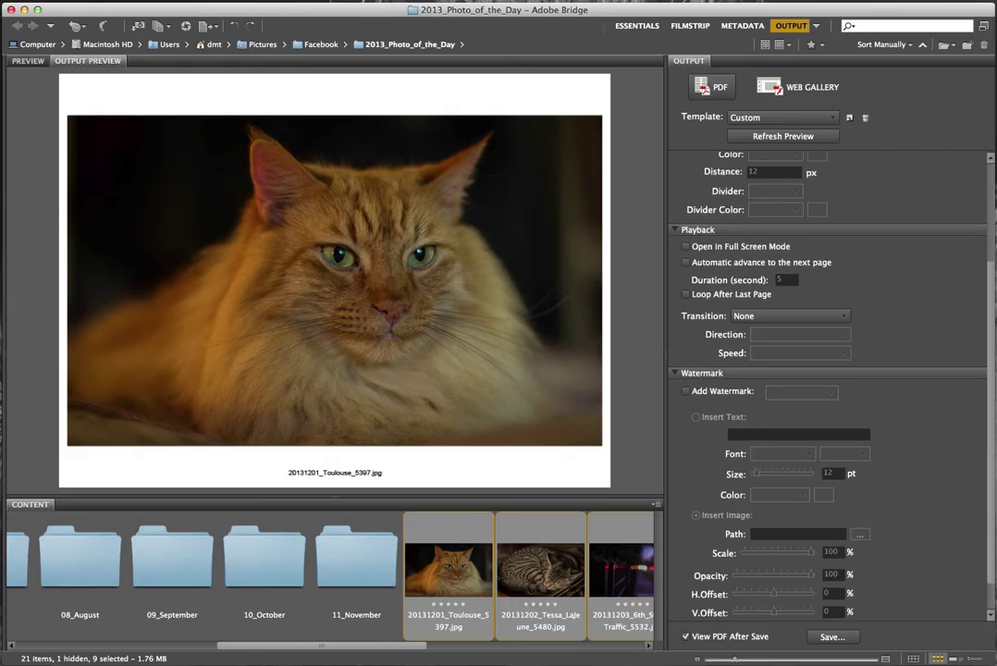
{"action": "scroll", "coordinate": [985, 412], "scroll_direction": "up", "scroll_amount": 7}
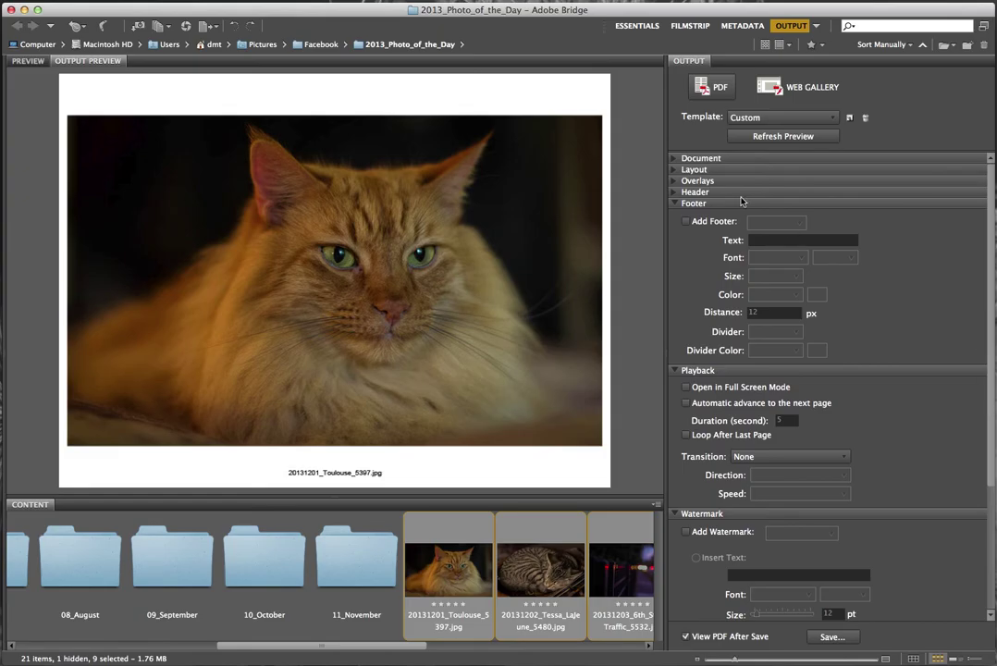
{"action": "left_click", "coordinate": [675, 160]}
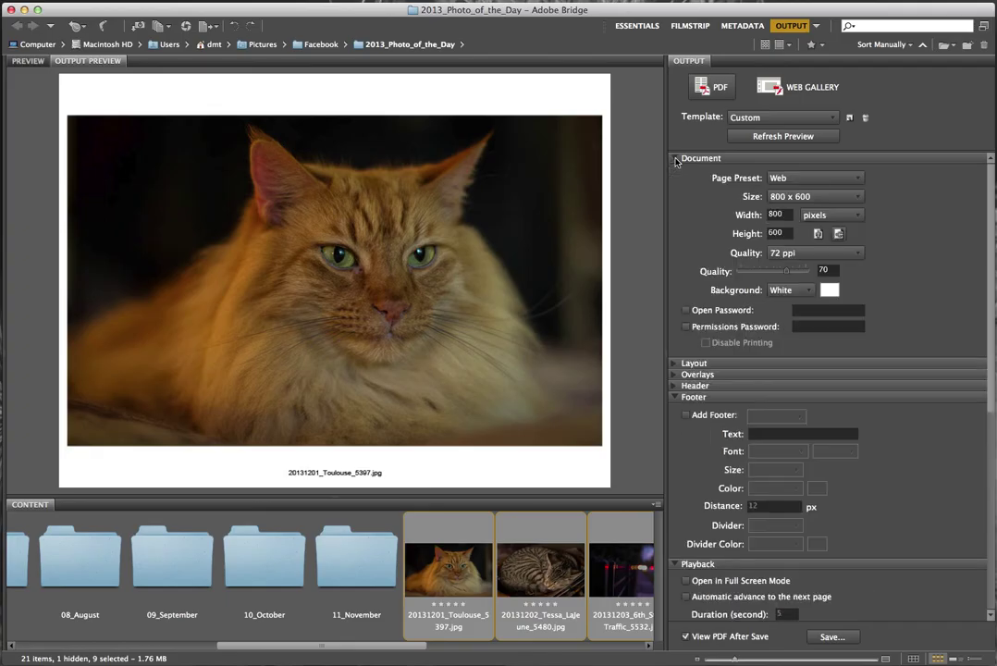
{"action": "left_click", "coordinate": [784, 291]}
{"action": "left_click", "coordinate": [783, 305]}
{"action": "left_click", "coordinate": [780, 137]}
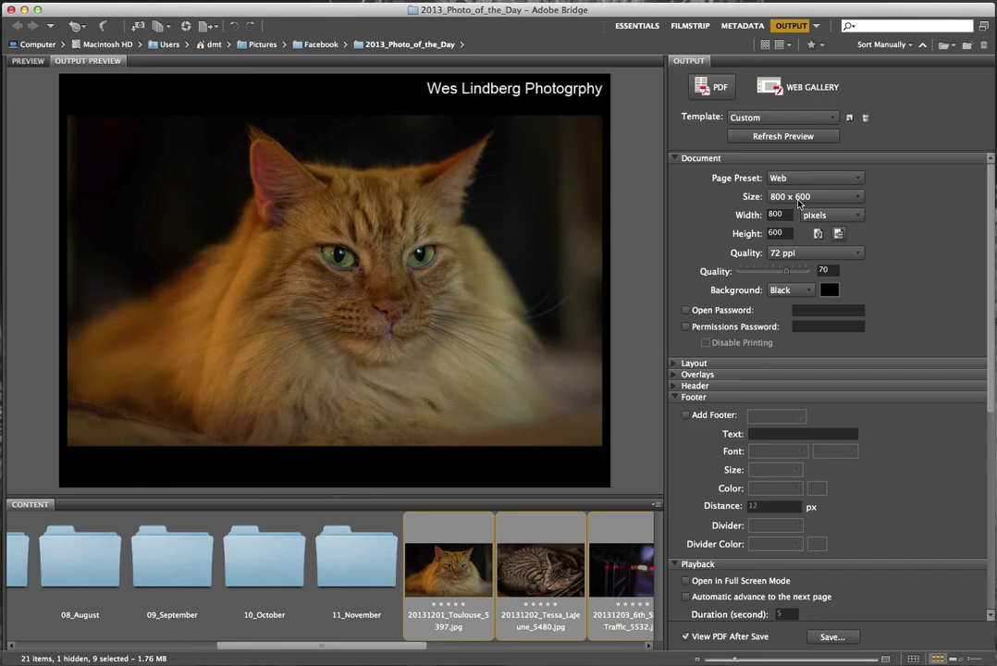
Step: Align the header to Center and refresh the output preview
{"action": "left_click", "coordinate": [674, 159]}
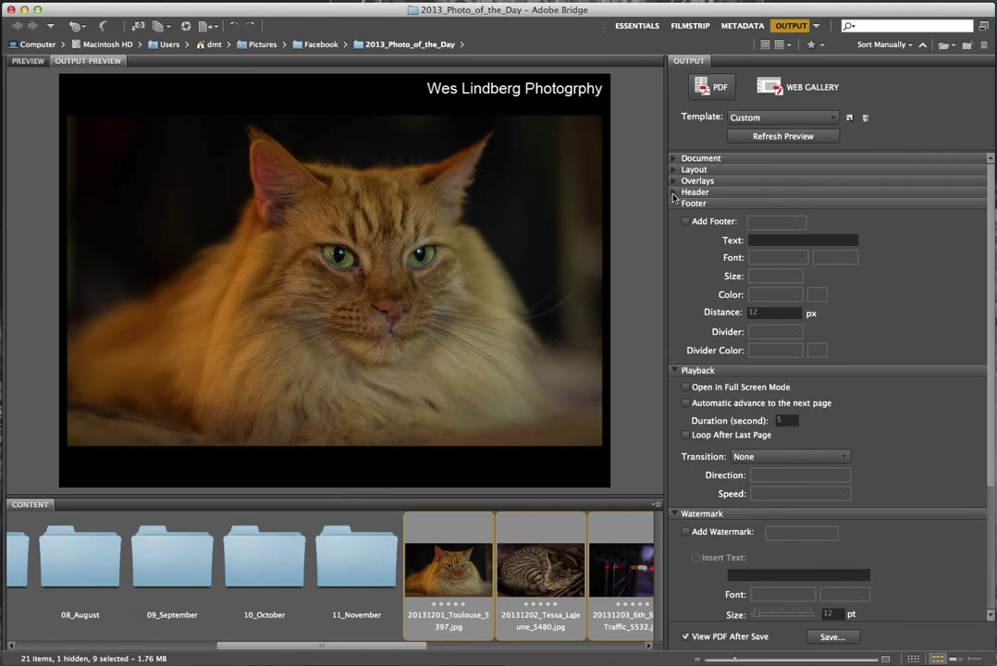
{"action": "left_click", "coordinate": [674, 194]}
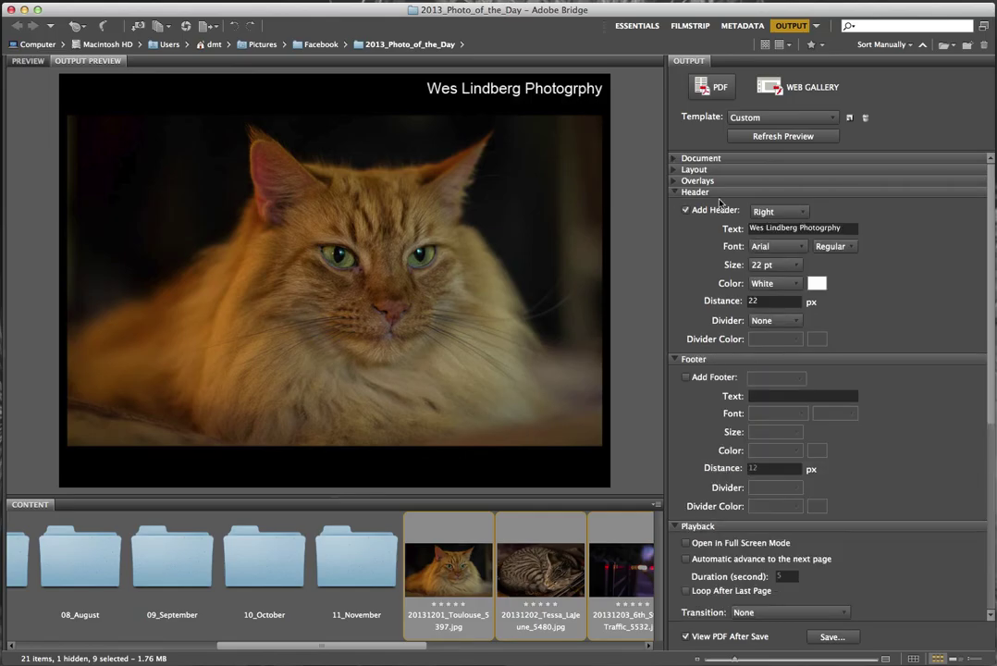
{"action": "left_click", "coordinate": [785, 212]}
{"action": "left_click", "coordinate": [763, 250]}
{"action": "left_click", "coordinate": [676, 192]}
{"action": "left_click", "coordinate": [769, 137]}
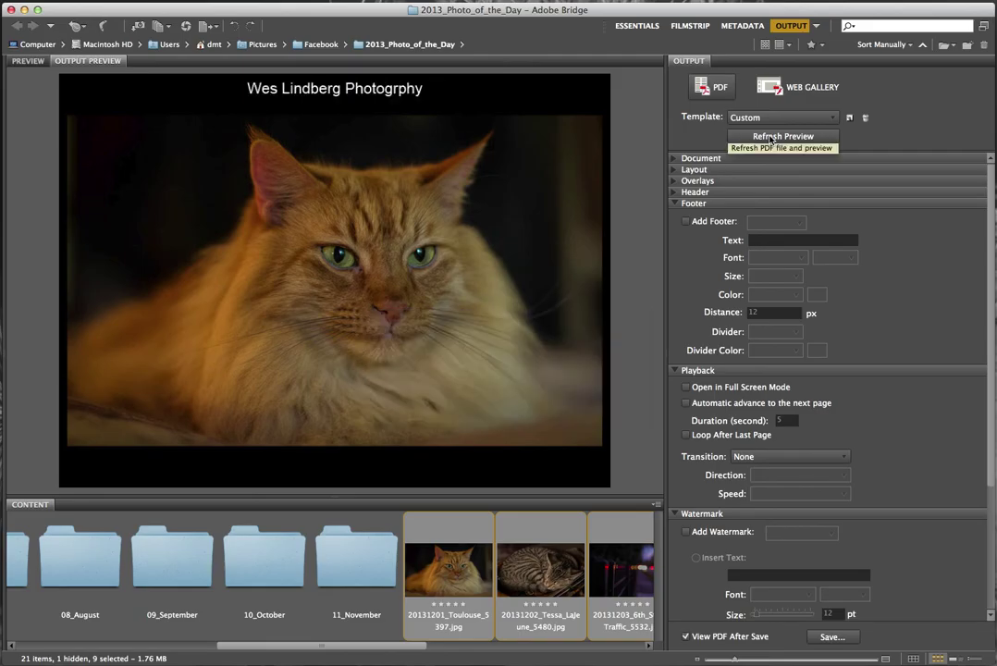
Step: Set playback to open in full screen, advance automatically and loop after the last page, with a Fade transition
{"action": "left_click", "coordinate": [676, 205]}
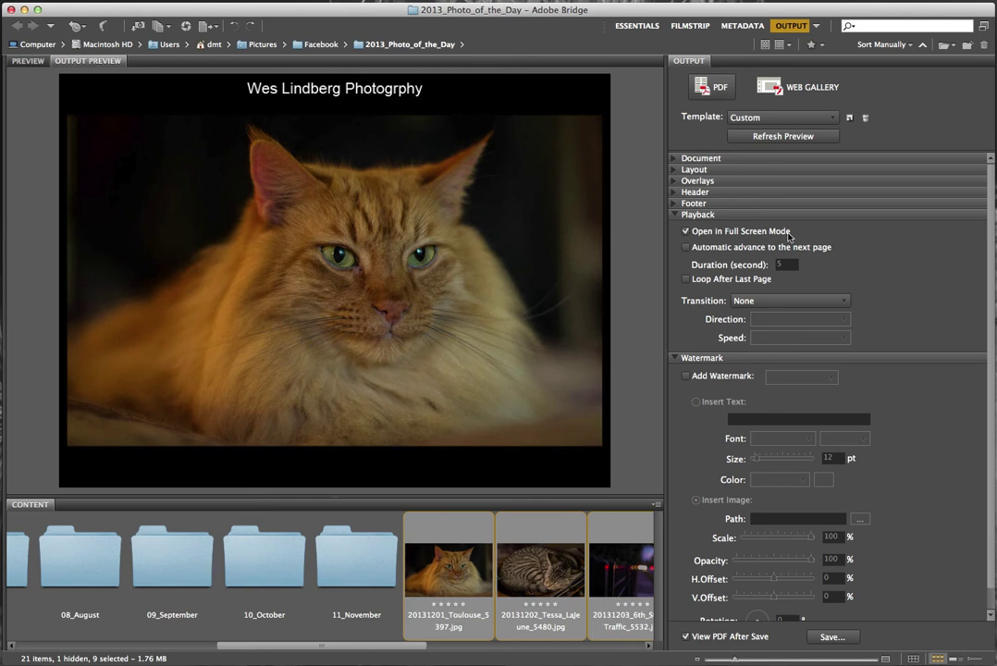
{"action": "left_click", "coordinate": [686, 248]}
{"action": "left_click", "coordinate": [686, 279]}
{"action": "left_click", "coordinate": [845, 305]}
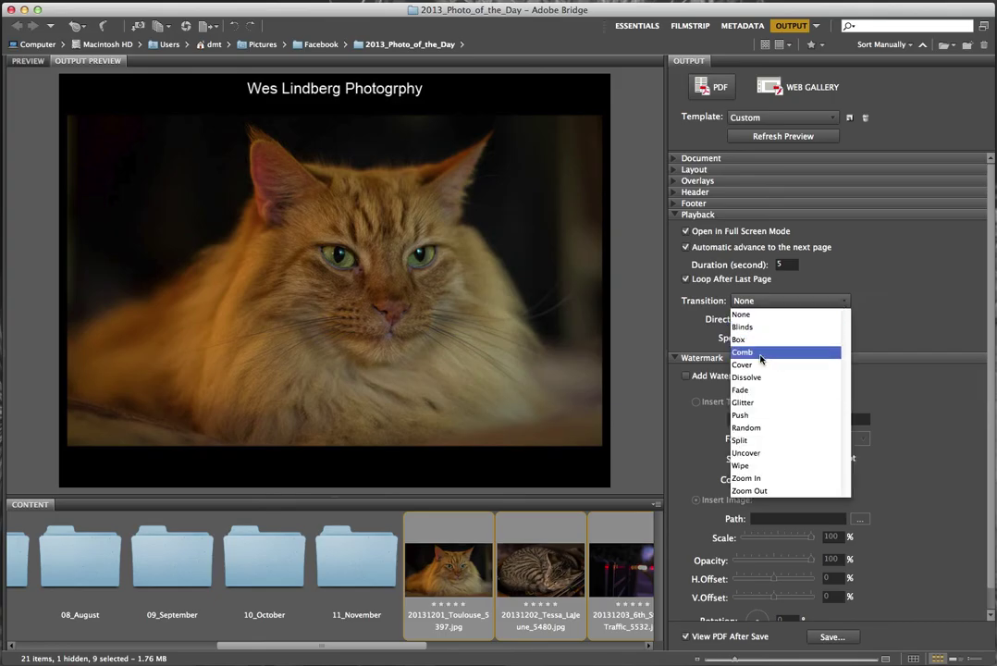
{"action": "left_click", "coordinate": [744, 391]}
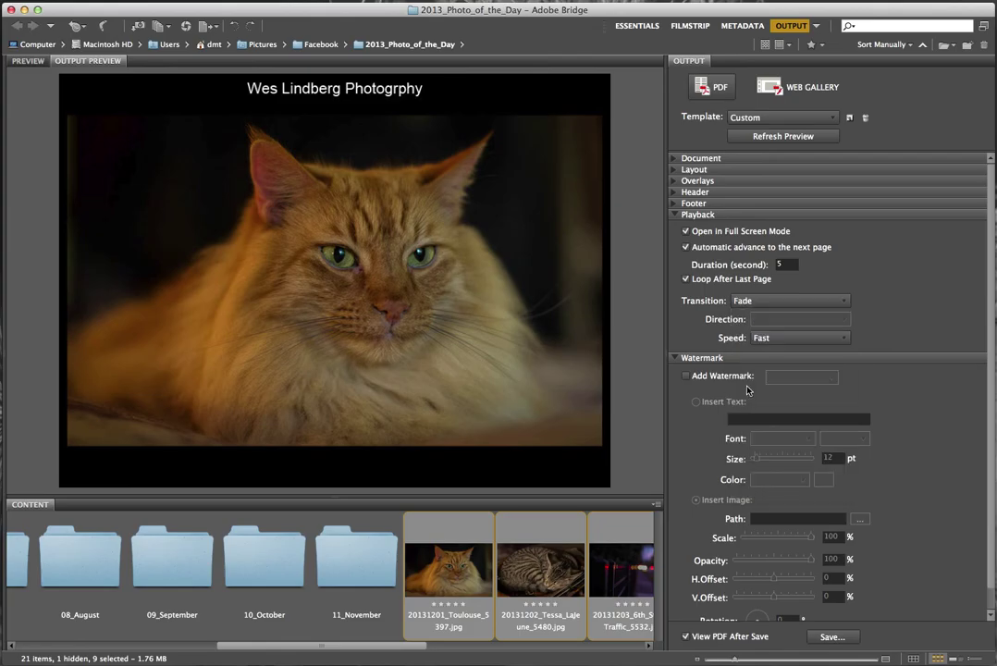
{"action": "left_click", "coordinate": [676, 216]}
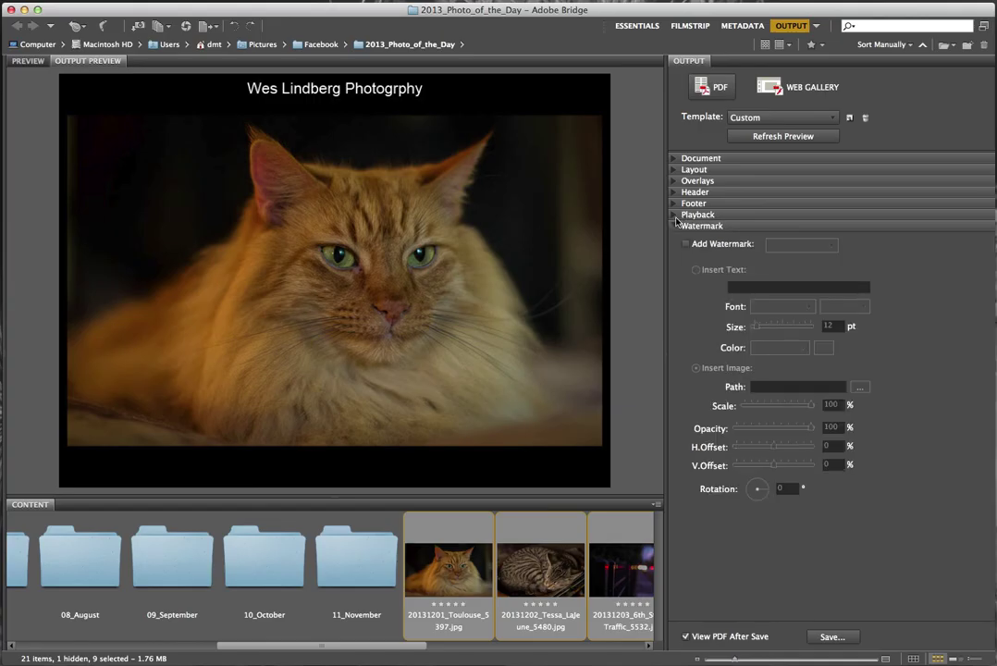
Step: Add a foreground text watermark containing the © symbol, 2013 and the photographer's name
{"action": "left_click", "coordinate": [687, 246]}
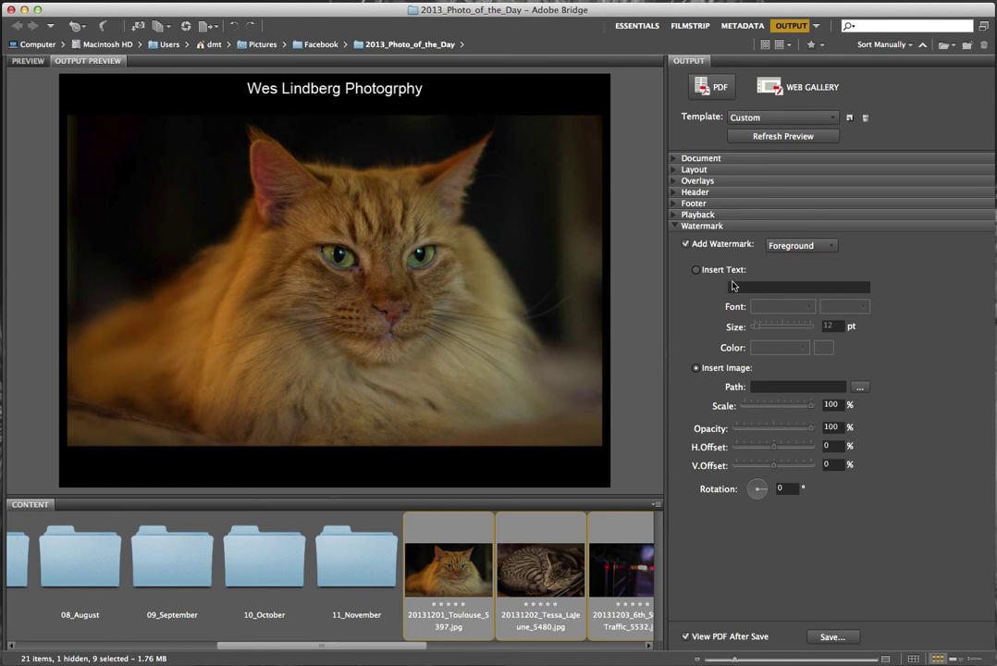
{"action": "left_click", "coordinate": [697, 271]}
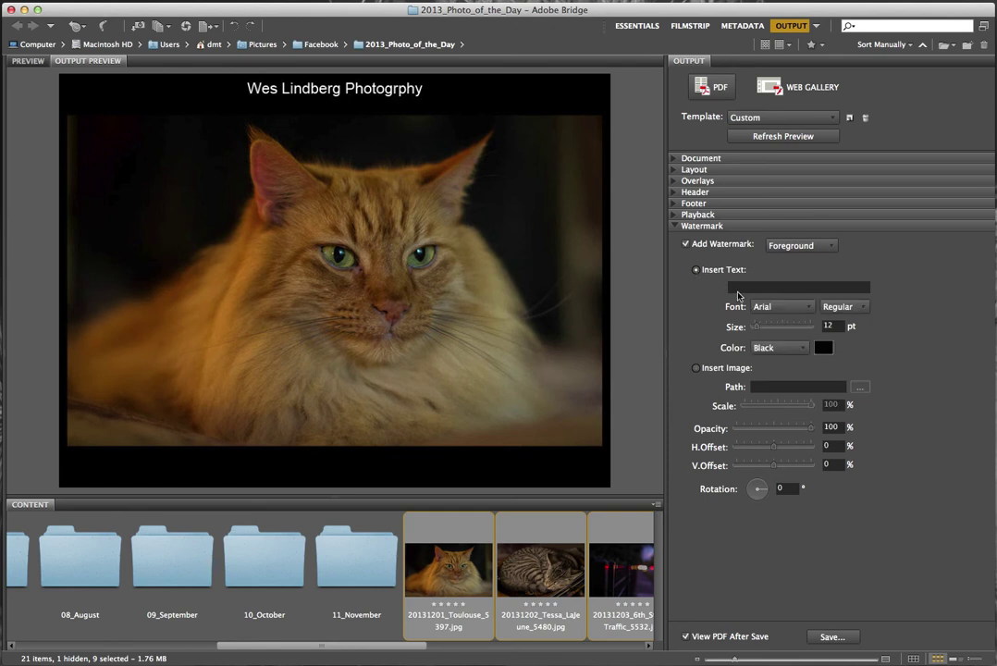
{"action": "left_click", "coordinate": [737, 288]}
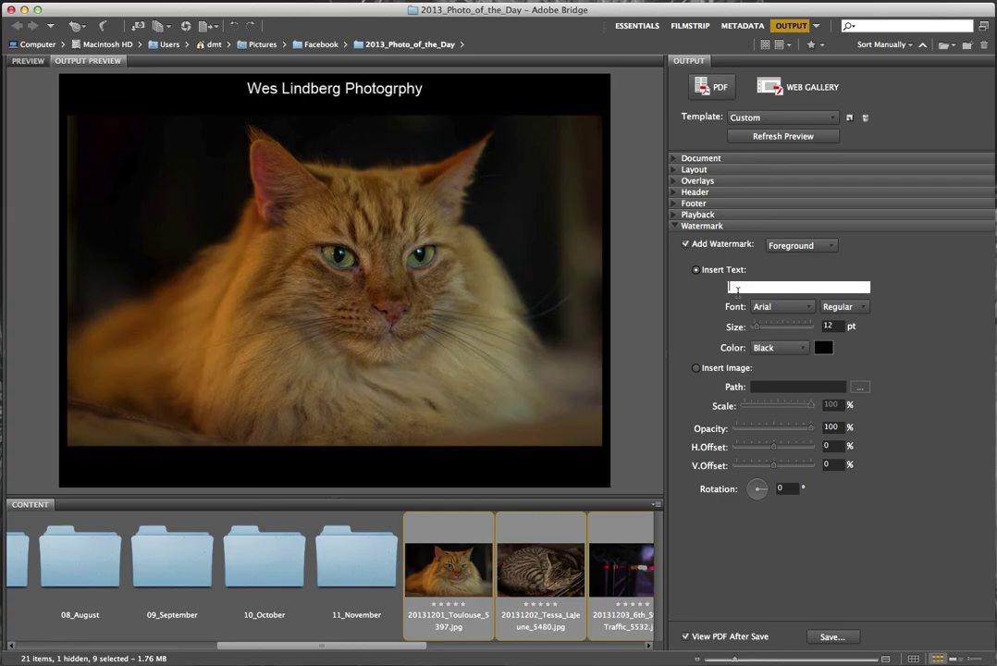
{"action": "type", "text": "©2013 Wes Lindberg"}
Step: Set the watermark text color to Custom, keeping the medium gray offered by the color picker
{"action": "left_click", "coordinate": [801, 350]}
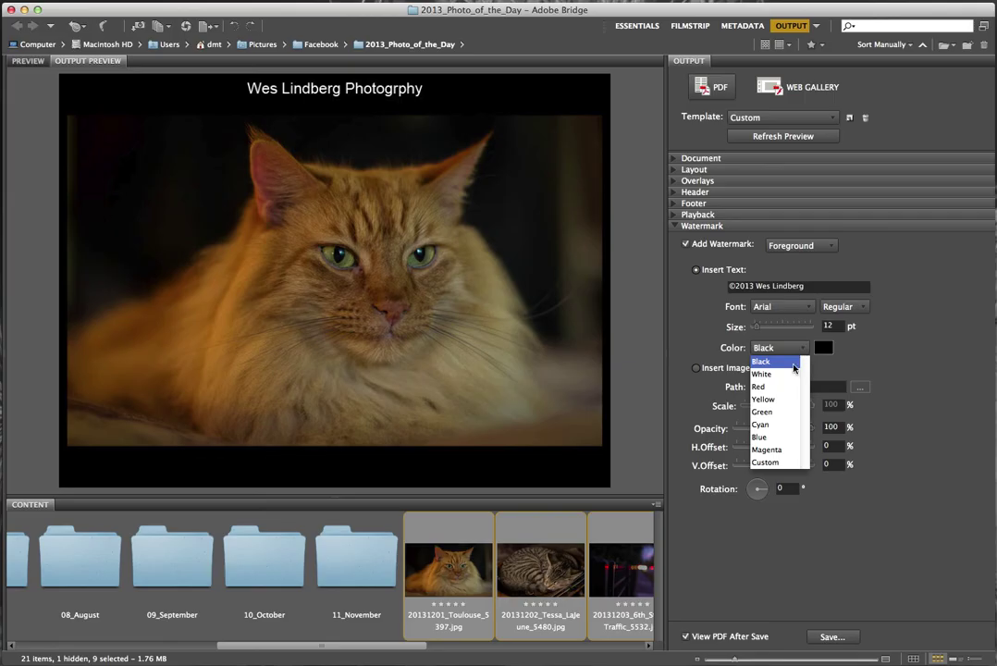
{"action": "left_click", "coordinate": [777, 462]}
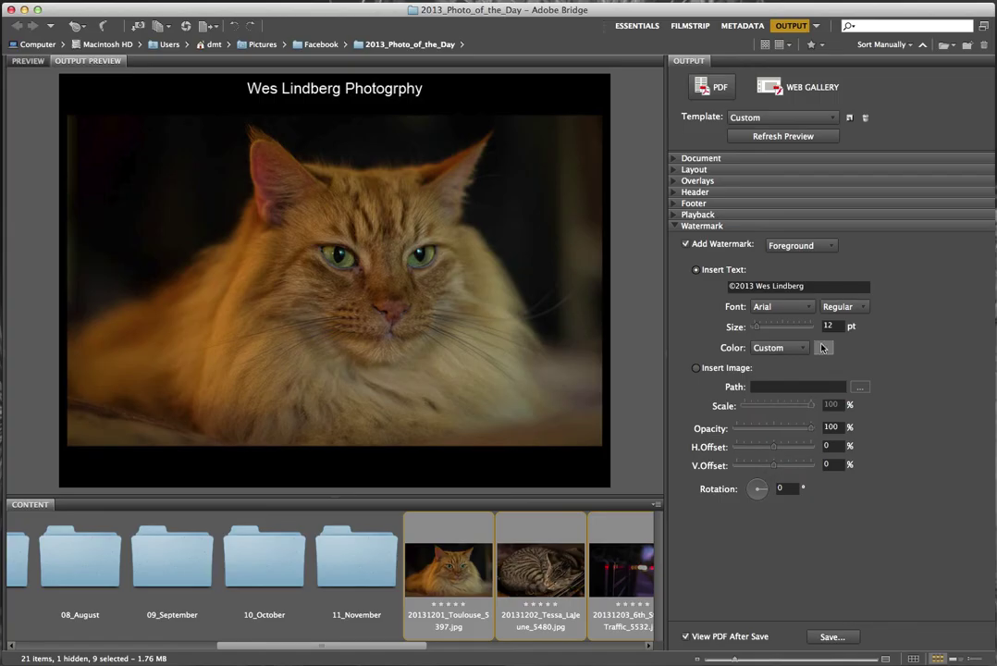
{"action": "left_click", "coordinate": [821, 350]}
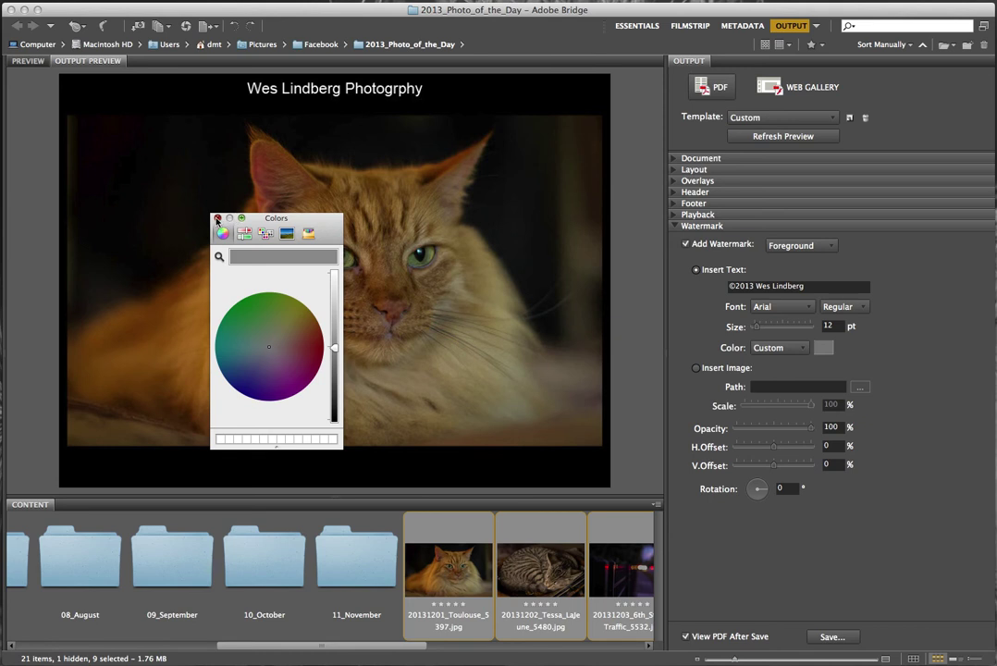
{"action": "left_click", "coordinate": [219, 220]}
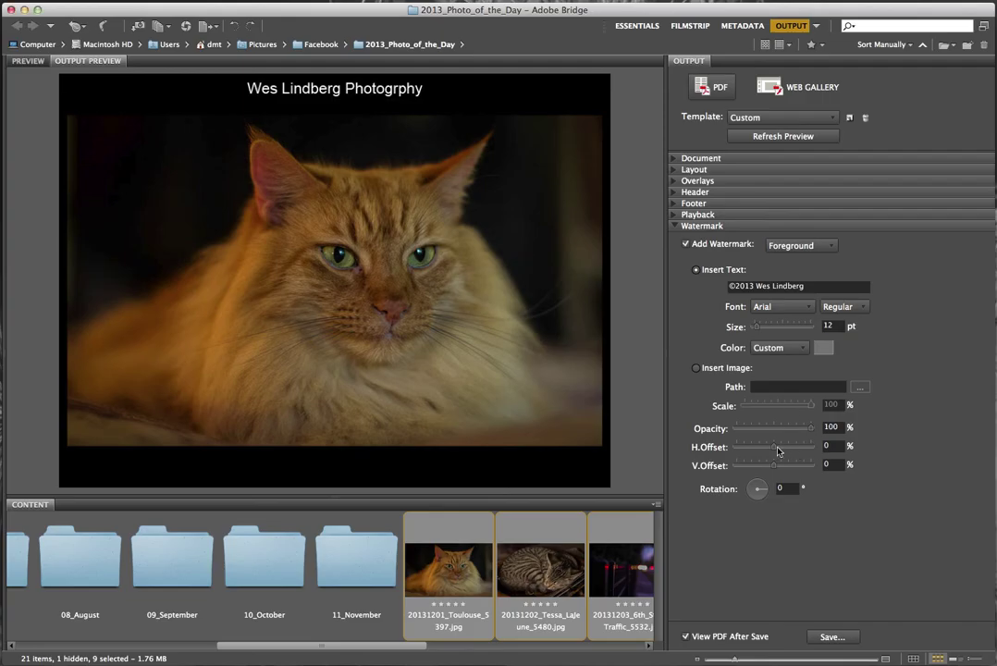
Step: Set the watermark's horizontal offset to -80% and vertical offset to 79%, and refresh the output preview
{"action": "left_click_drag", "start_coordinate": [775, 451], "coordinate": [803, 472]}
{"action": "left_click", "coordinate": [766, 138]}
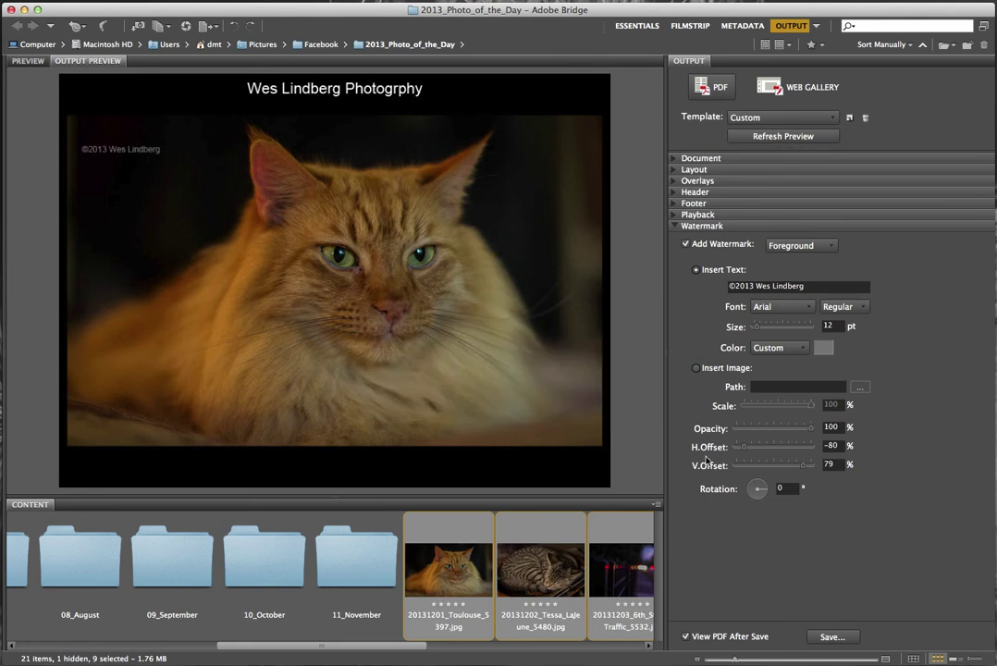
Step: Move the watermark to the photo's lower-right corner, adjusting its offsets to 88% horizontal and -91% vertical with preview refreshes
{"action": "left_click_drag", "start_coordinate": [745, 447], "coordinate": [739, 470]}
{"action": "left_click", "coordinate": [773, 138]}
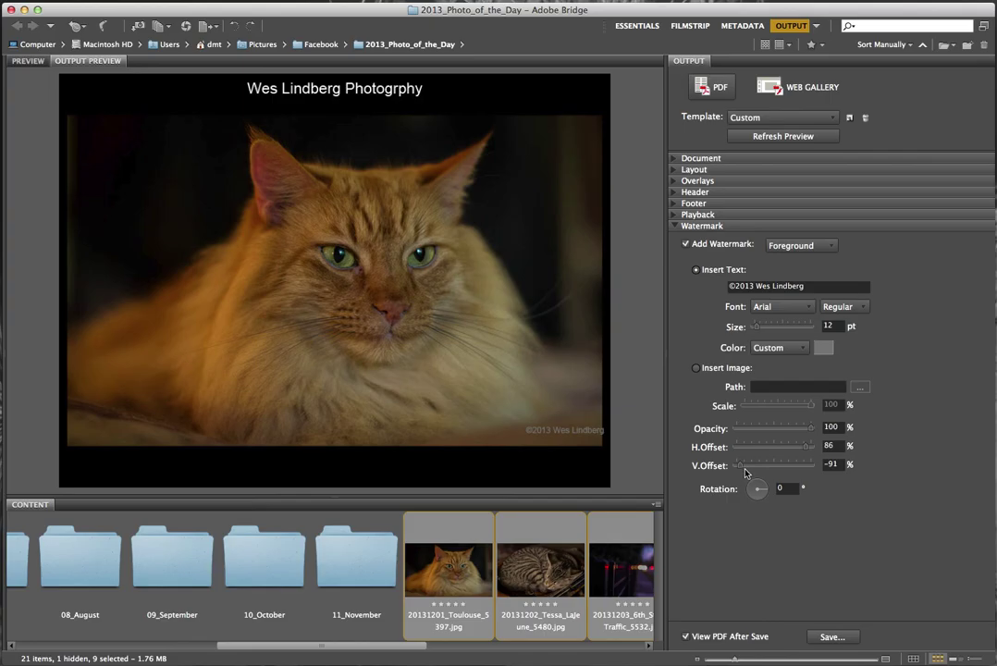
{"action": "left_click_drag", "start_coordinate": [746, 473], "coordinate": [740, 473]}
{"action": "left_click_drag", "start_coordinate": [808, 457], "coordinate": [803, 452]}
{"action": "left_click", "coordinate": [770, 138]}
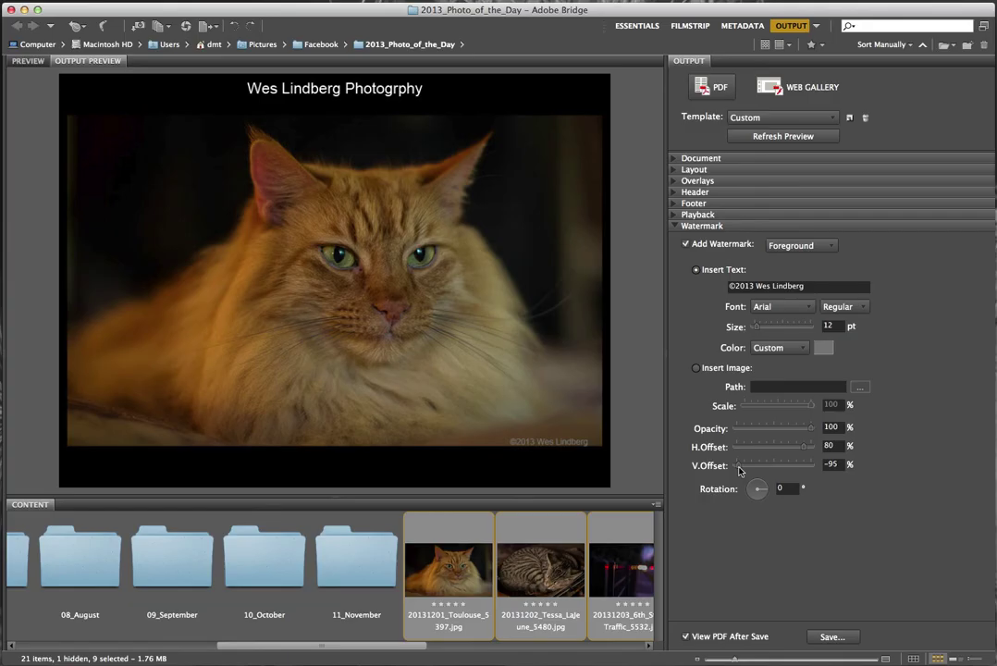
{"action": "left_click_drag", "start_coordinate": [740, 470], "coordinate": [738, 470]}
{"action": "left_click_drag", "start_coordinate": [805, 451], "coordinate": [806, 451]}
{"action": "left_click", "coordinate": [777, 137]}
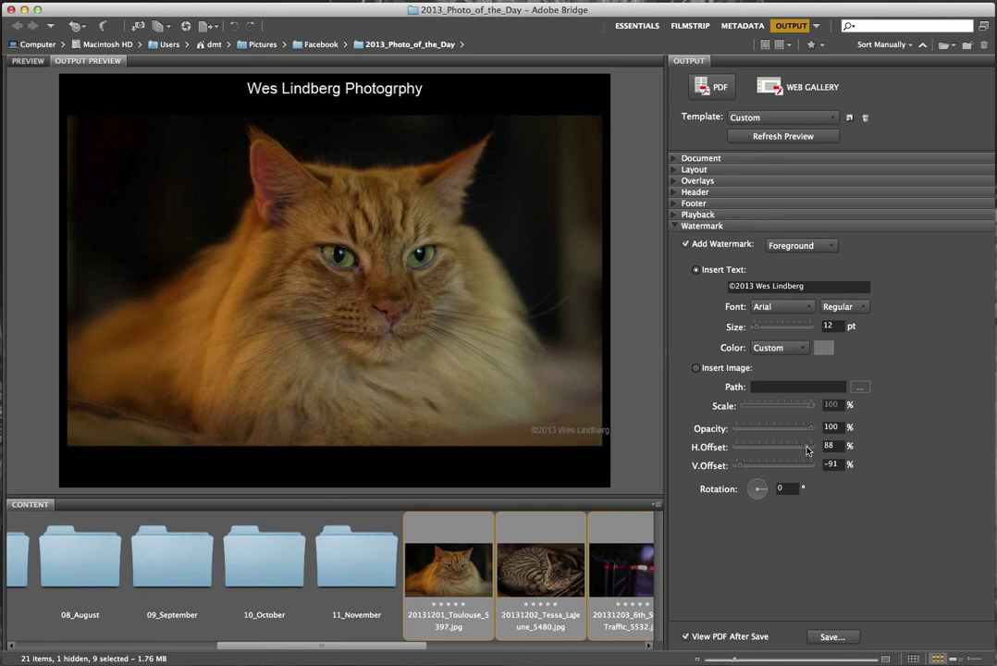
Step: Set the watermark's vertical offset to -95%, fine-tune its horizontal offset just inside the photo's lower-right corner, and refresh the preview
{"action": "left_click_drag", "start_coordinate": [807, 450], "coordinate": [805, 451]}
{"action": "left_click", "coordinate": [776, 137]}
{"action": "left_click", "coordinate": [775, 137]}
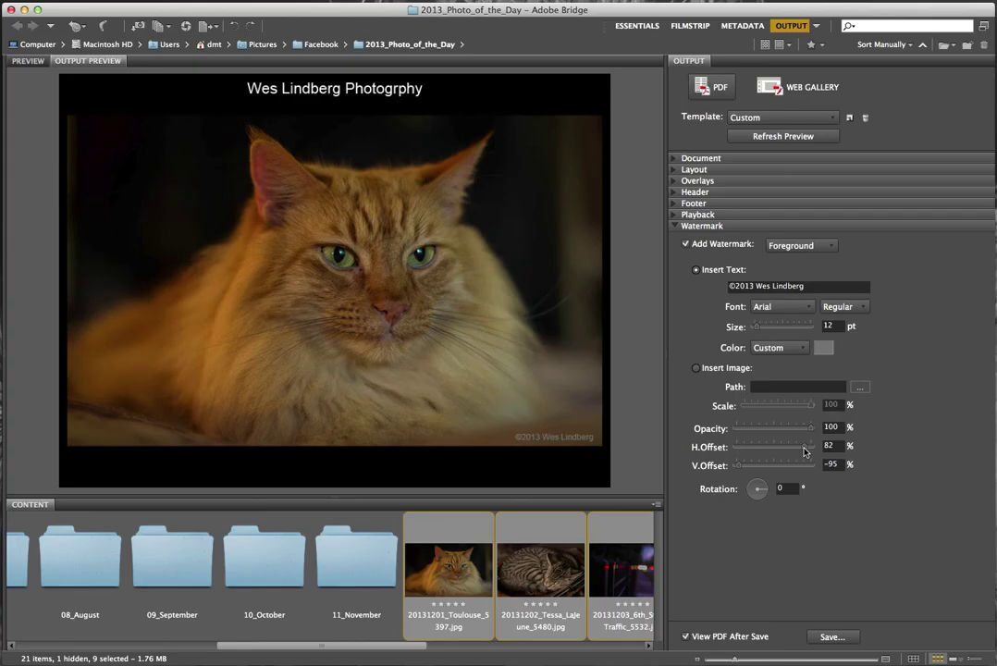
{"action": "left_click_drag", "start_coordinate": [804, 452], "coordinate": [806, 452]}
{"action": "left_click", "coordinate": [784, 136]}
{"action": "left_click", "coordinate": [673, 228]}
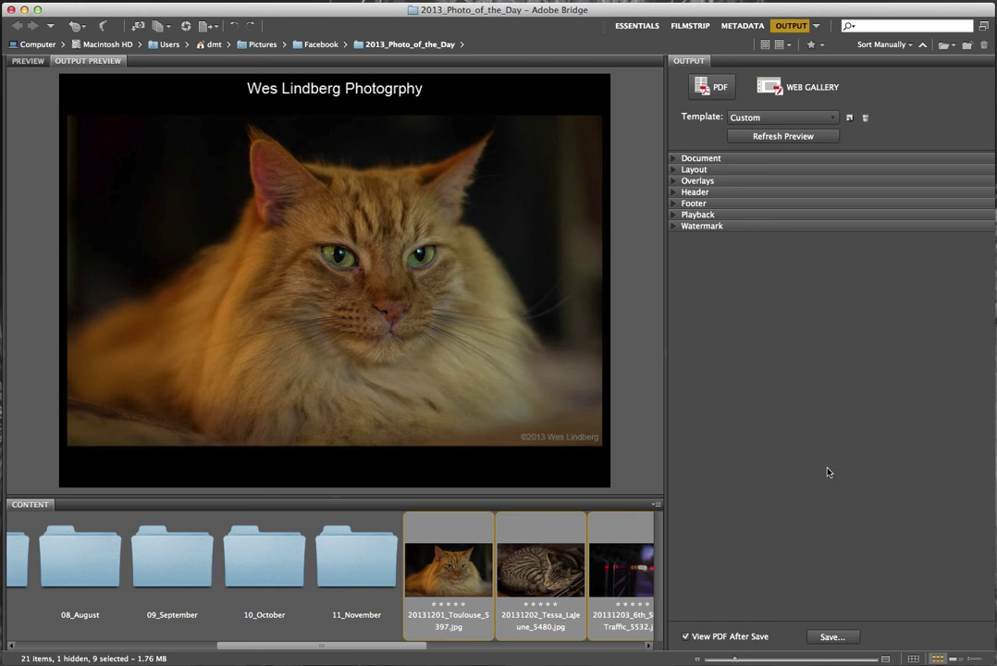
Step: Save the PDF in the Project 7 - Web Gallery folder, reusing the existing ver_01 file's name with the version changed to 02
{"action": "left_click", "coordinate": [831, 637]}
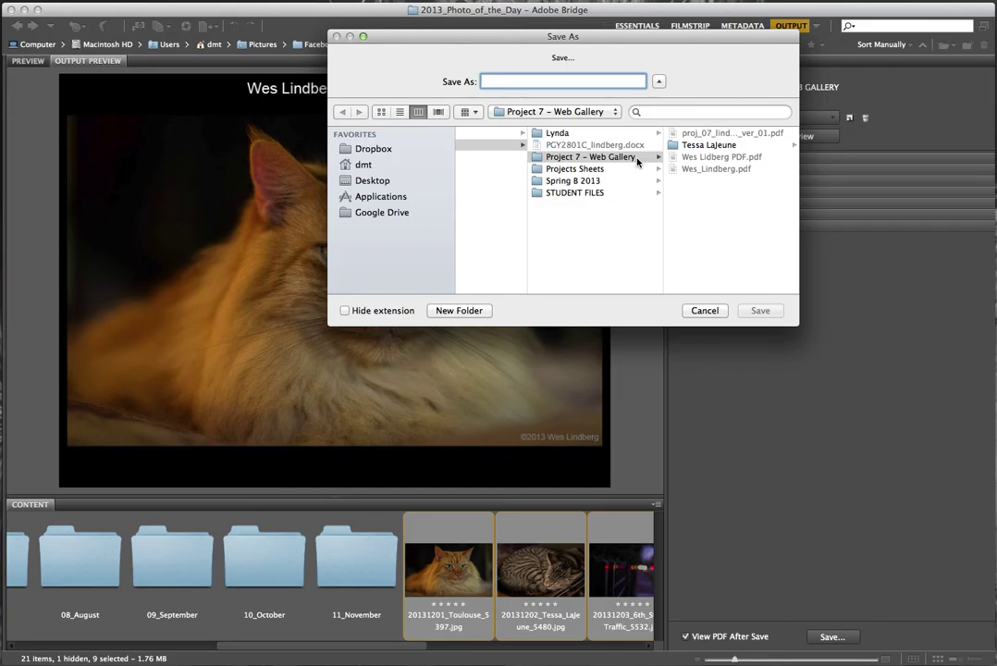
{"action": "left_click", "coordinate": [717, 169]}
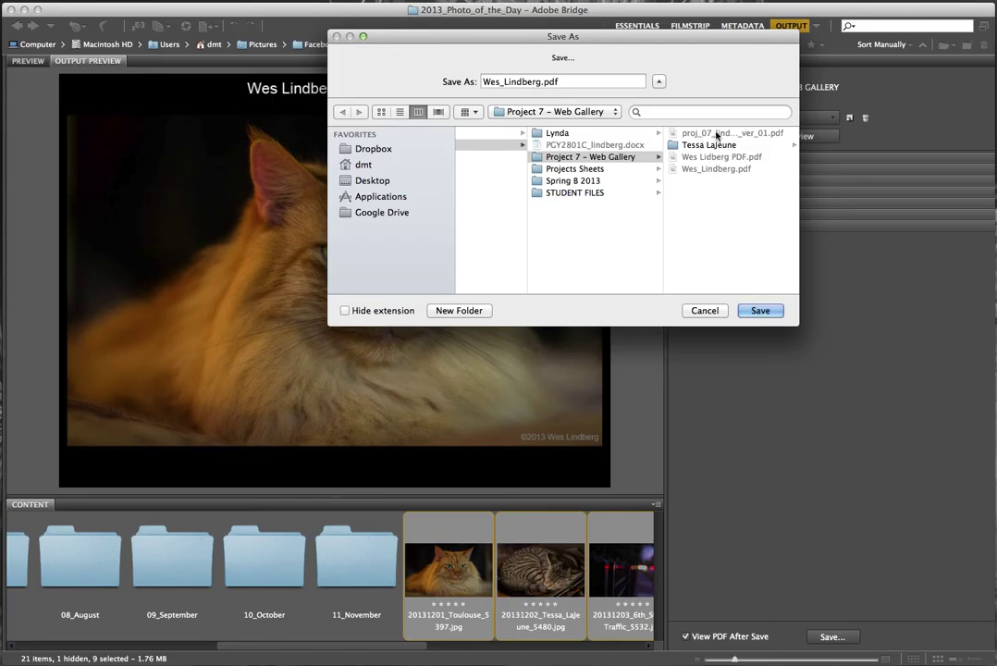
{"action": "left_click", "coordinate": [718, 135]}
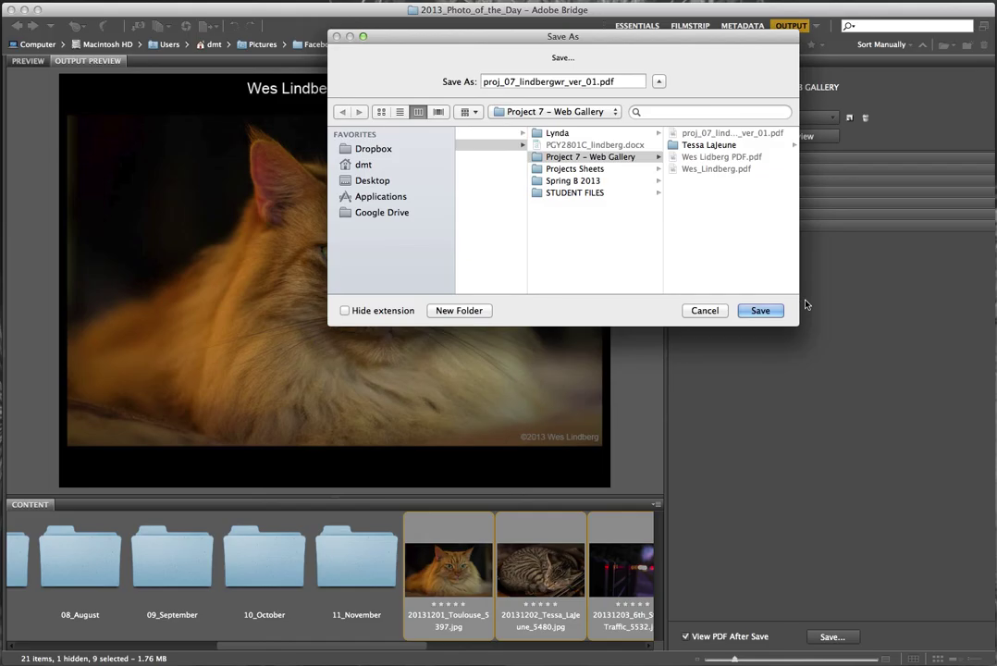
{"action": "left_click_drag", "start_coordinate": [799, 318], "coordinate": [873, 319]}
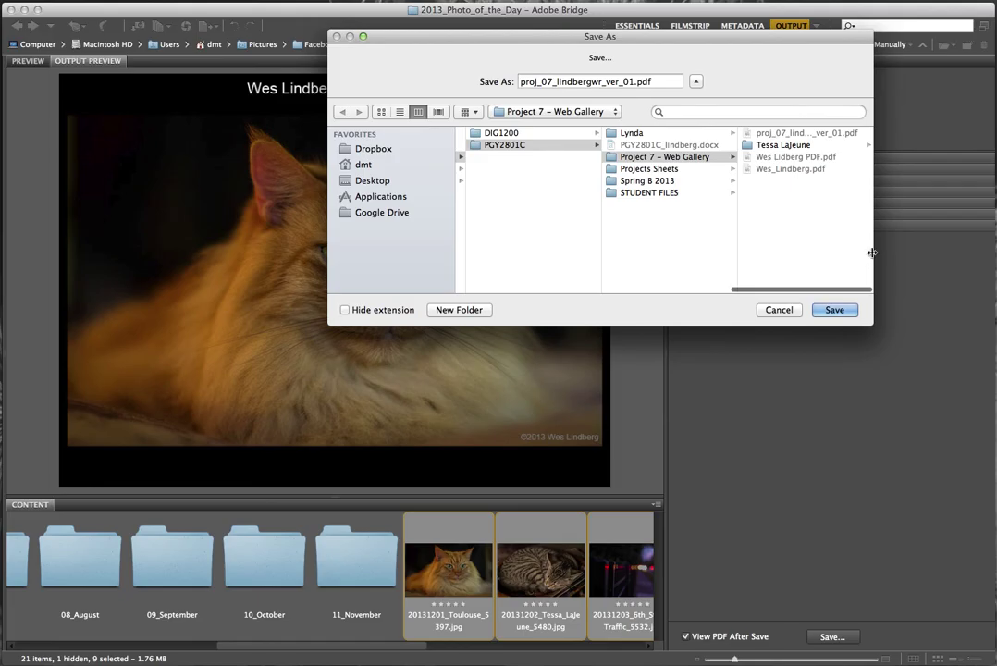
{"action": "left_click_drag", "start_coordinate": [872, 255], "coordinate": [969, 254]}
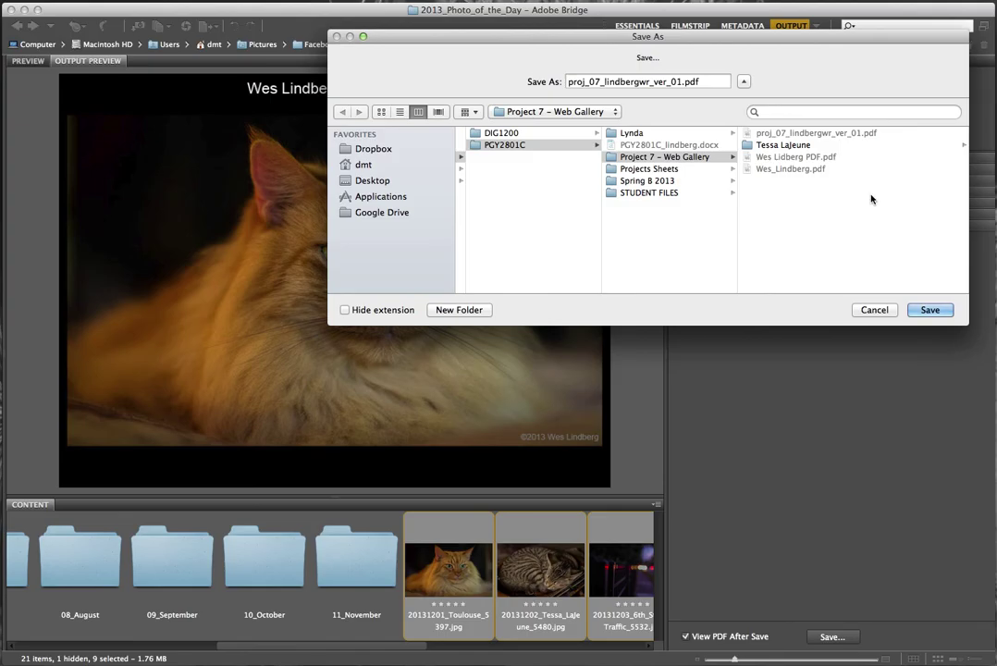
{"action": "left_click", "coordinate": [679, 82]}
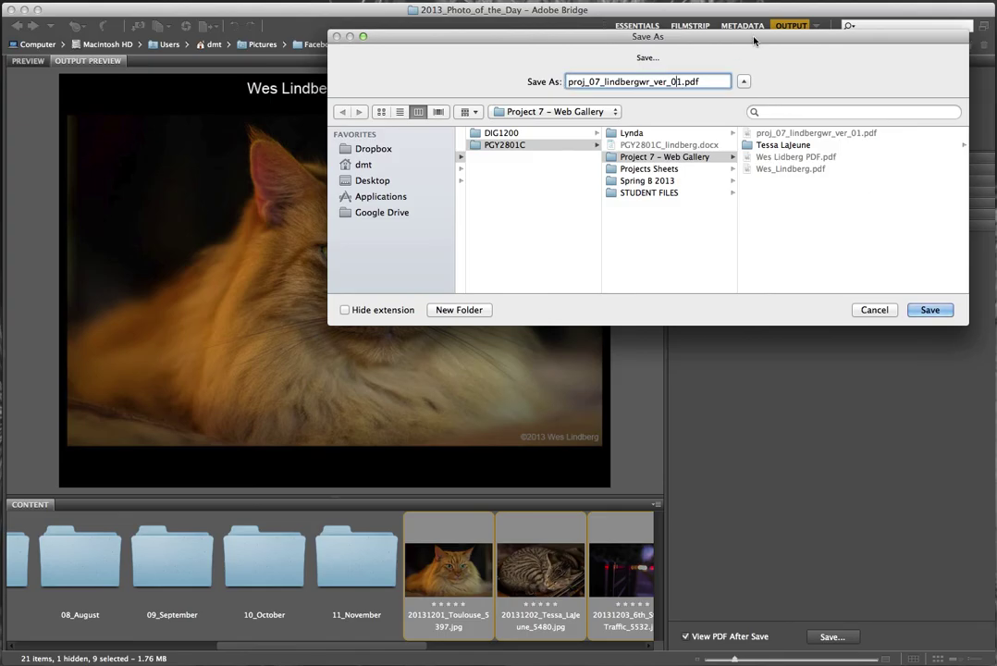
{"action": "key", "text": "BackSpace"}
{"action": "type", "text": "2"}
{"action": "left_click", "coordinate": [930, 311]}
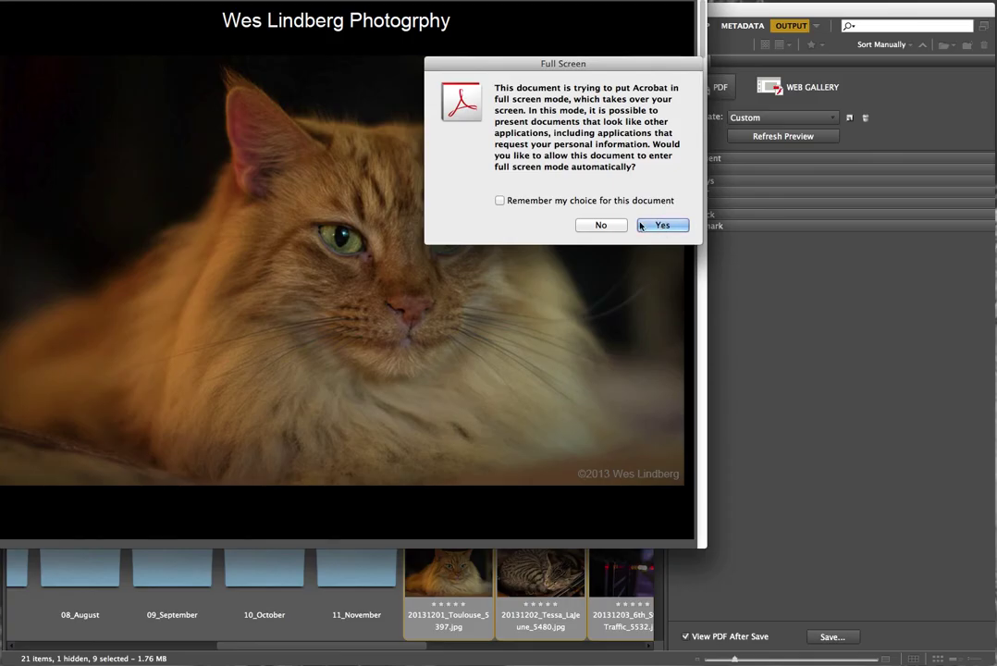
Step: Allow the saved PDF to enter full screen mode, remembering the choice for this document, and exit the slideshow after watching it play
{"action": "left_click", "coordinate": [500, 200]}
{"action": "left_click", "coordinate": [665, 225]}
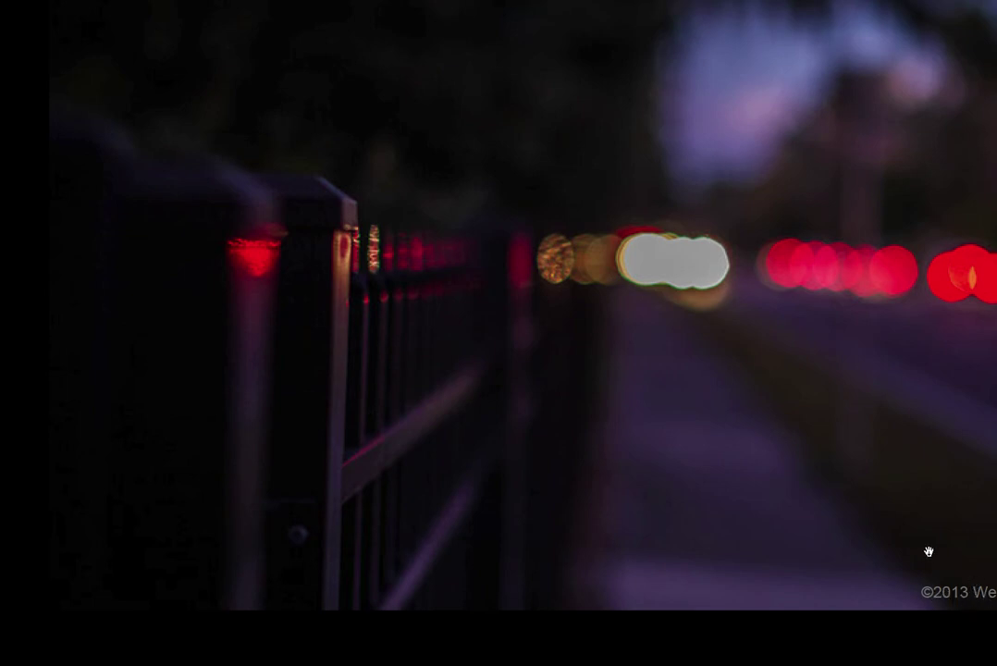
{"action": "key", "text": "Escape"}
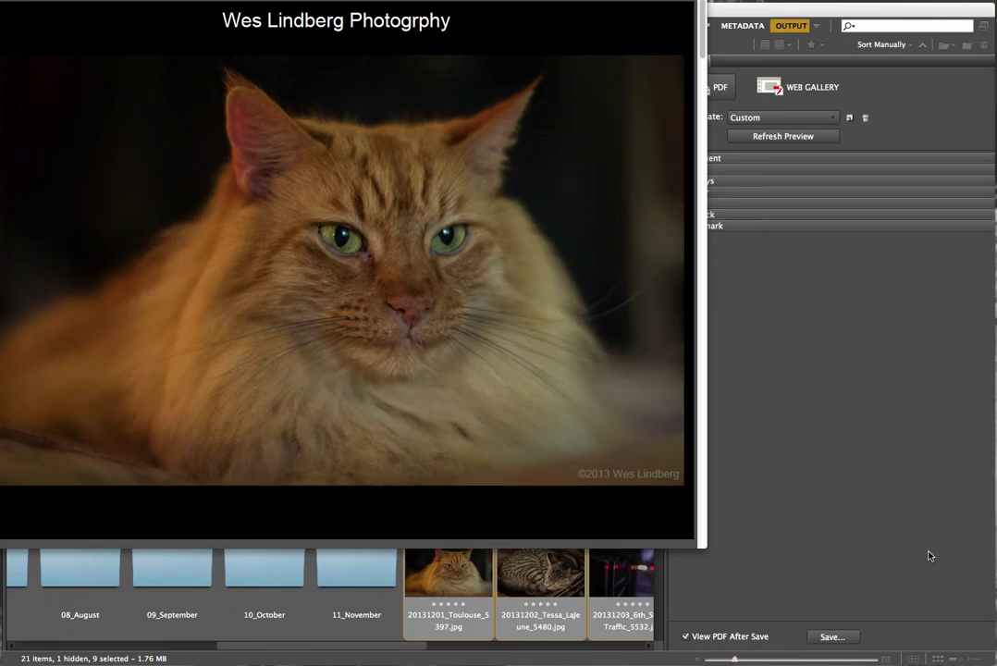
Step: Move the PDF window fully onto the screen and enlarge it to fill the display
{"action": "scroll", "coordinate": [564, 129], "scroll_direction": "down", "scroll_amount": 3}
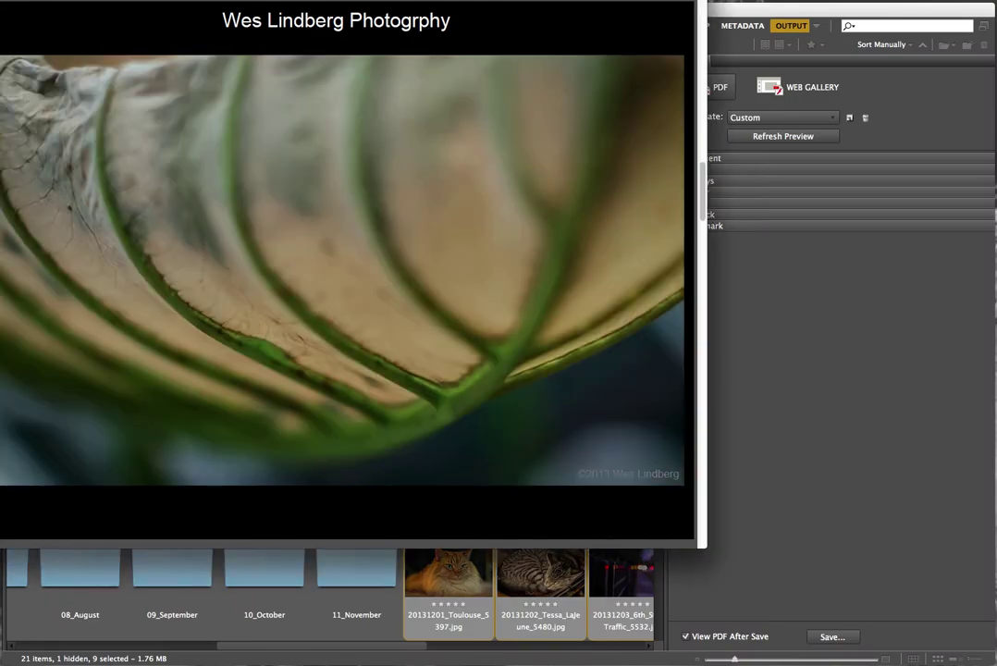
{"action": "left_click_drag", "start_coordinate": [415, 0], "coordinate": [469, 11]}
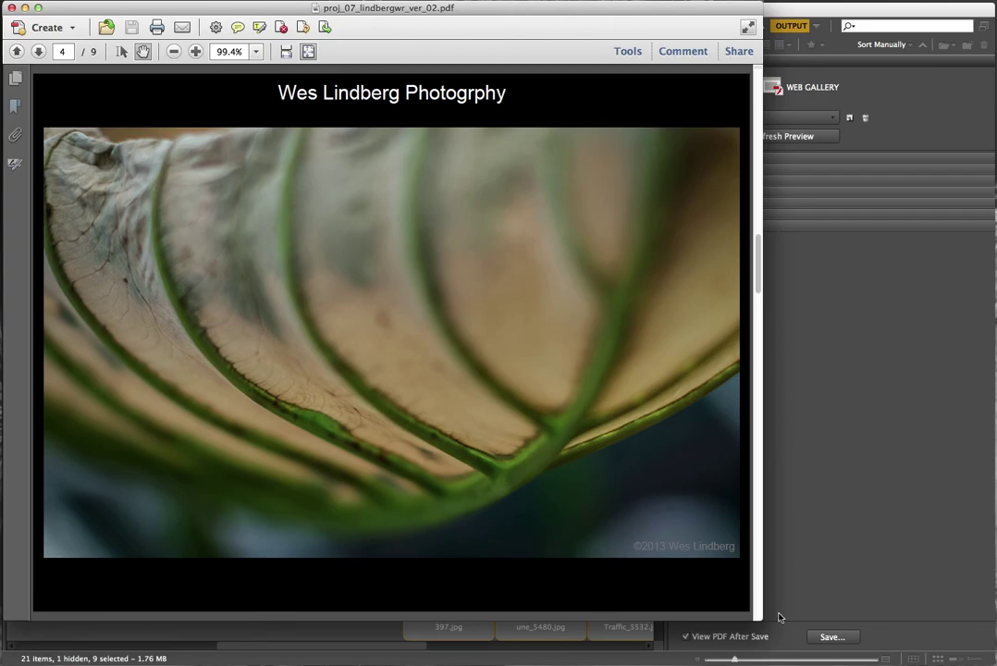
{"action": "left_click_drag", "start_coordinate": [761, 617], "coordinate": [992, 659]}
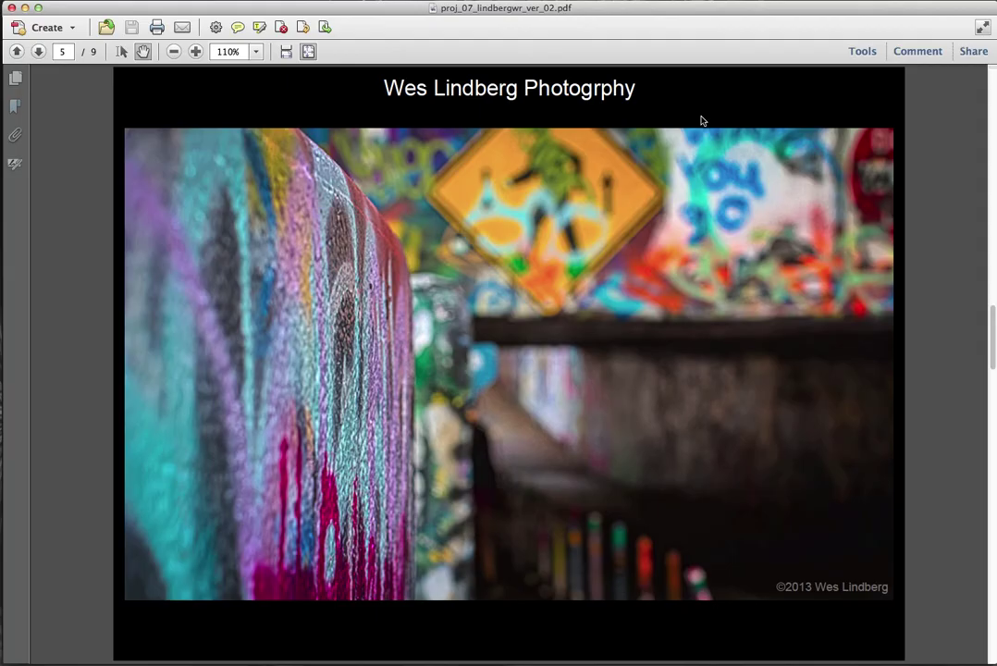
Step: Page through the PDF to the last slide and back to page 3, examining the header and watermark on each photo
{"action": "key", "text": "Right"}
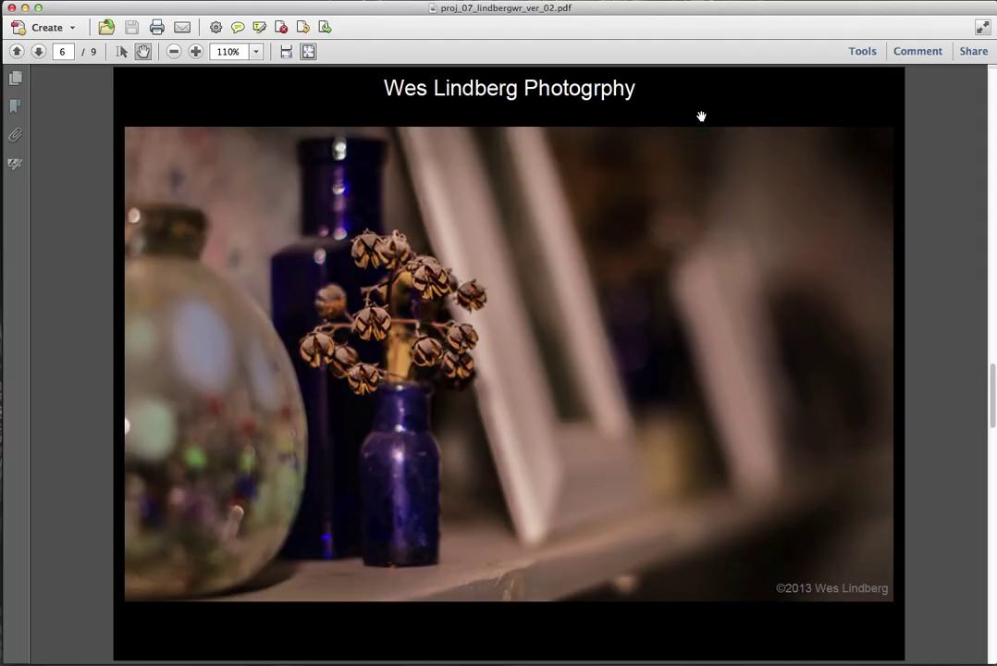
{"action": "key", "text": "Right"}
{"action": "key", "text": "Right"}
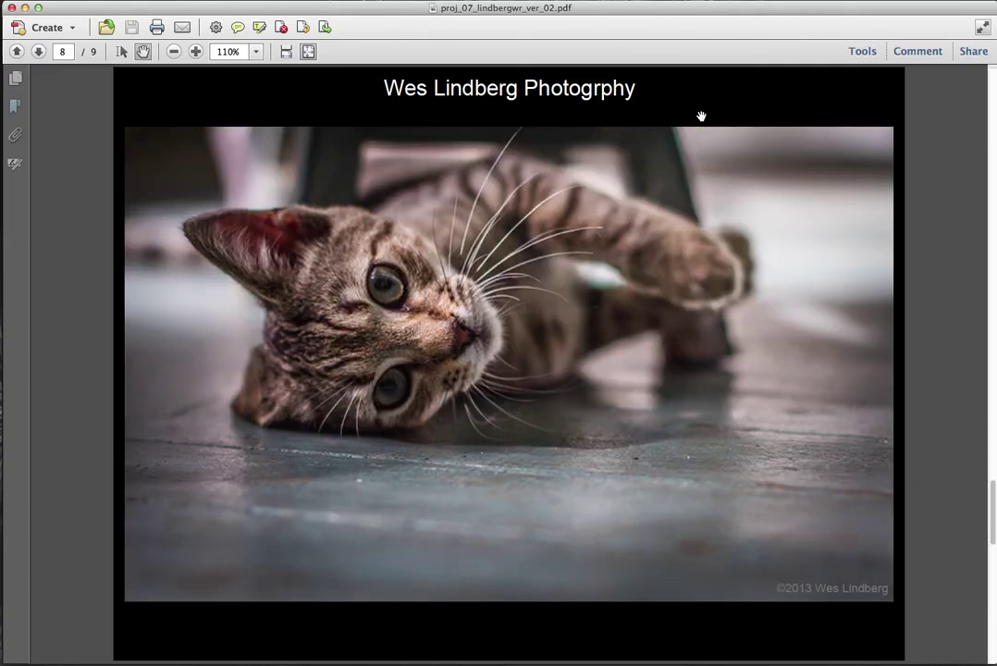
{"action": "key", "text": "Right"}
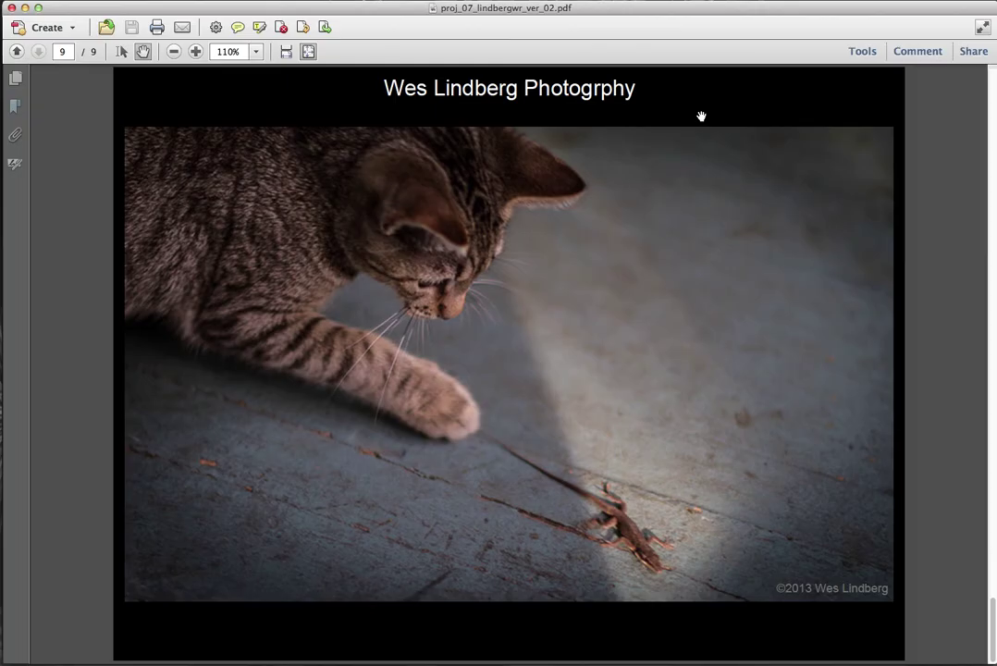
{"action": "key", "text": "Left"}
{"action": "key", "text": "Left"}
{"action": "key", "text": "Left"}
{"action": "key", "text": "Left"}
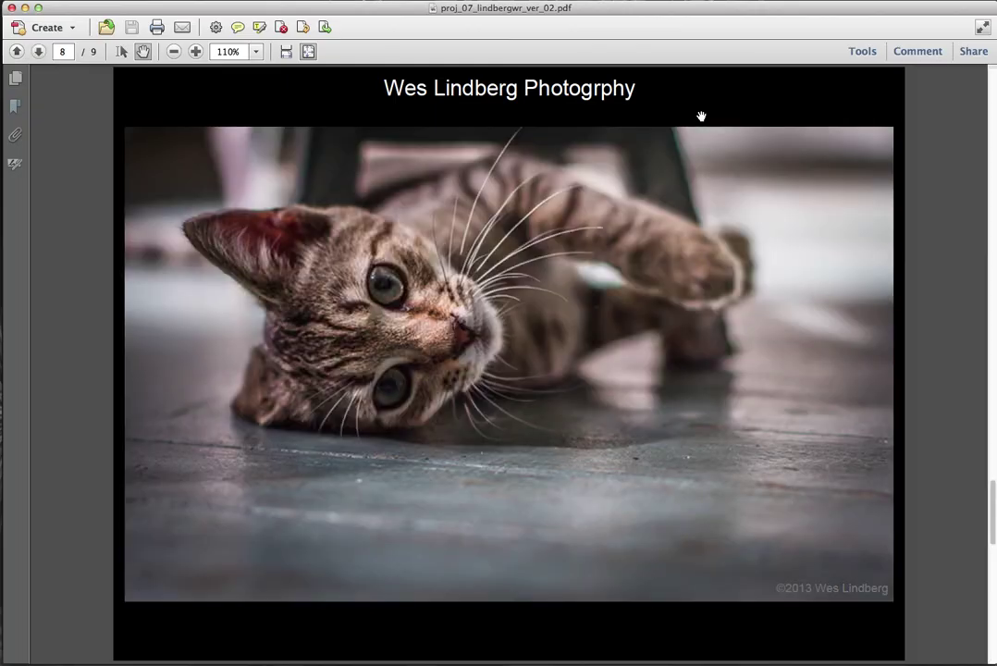
{"action": "key", "text": "Left"}
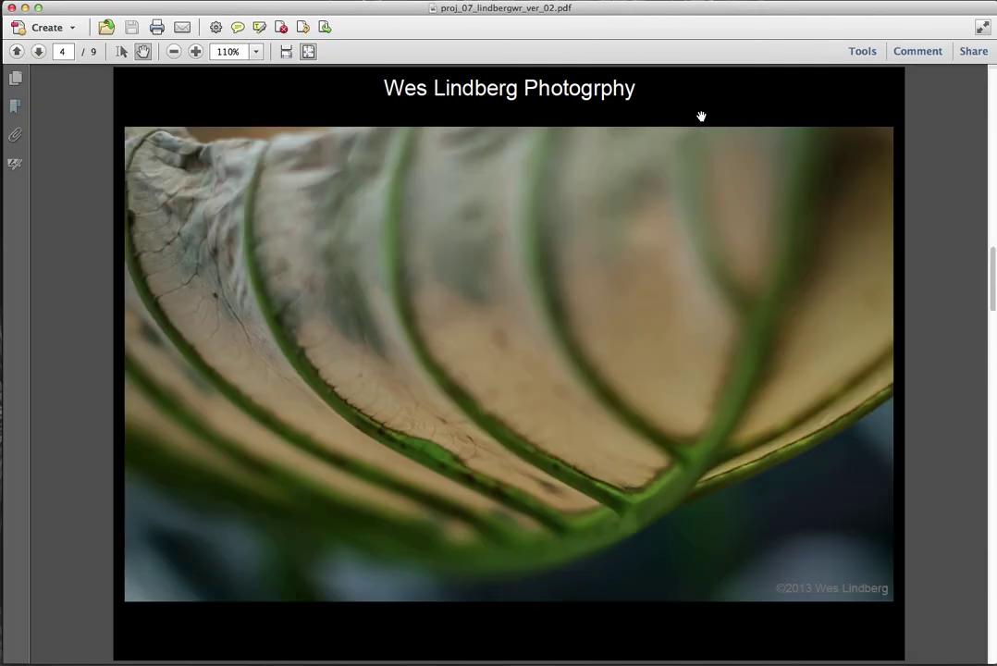
{"action": "key", "text": "Left"}
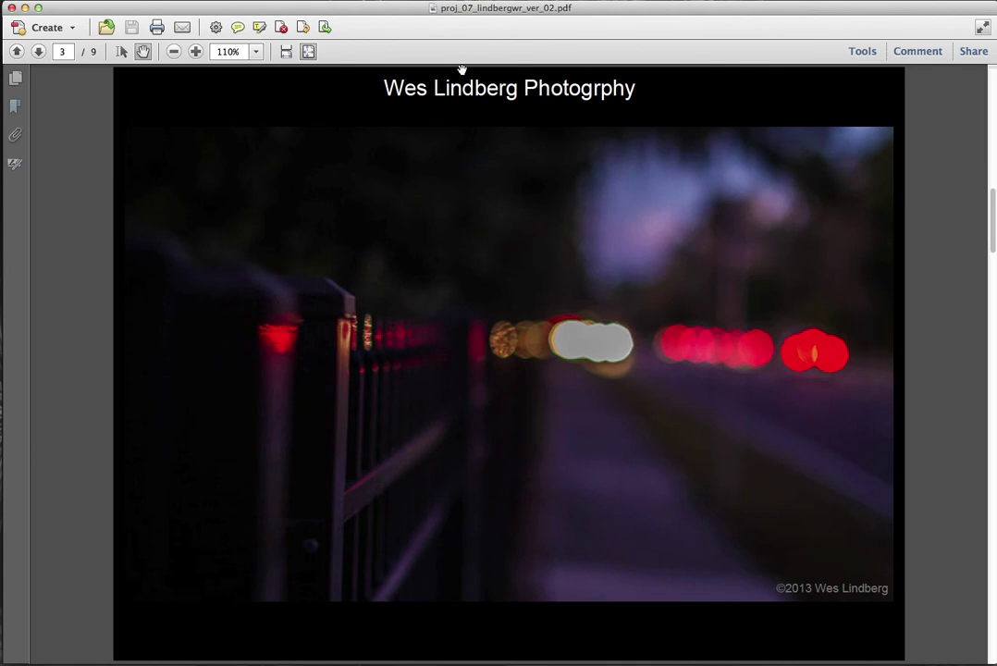
Step: Switch back to Adobe Bridge, turn off the slideshow's header and refresh the output preview
{"action": "key", "text": "super+Tab"}
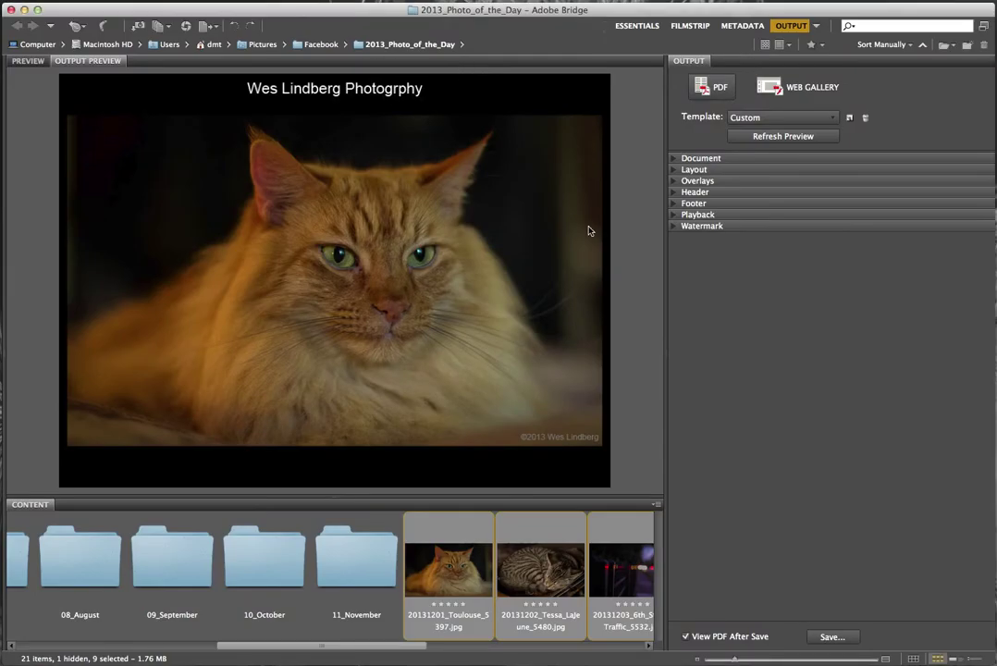
{"action": "left_click", "coordinate": [673, 192]}
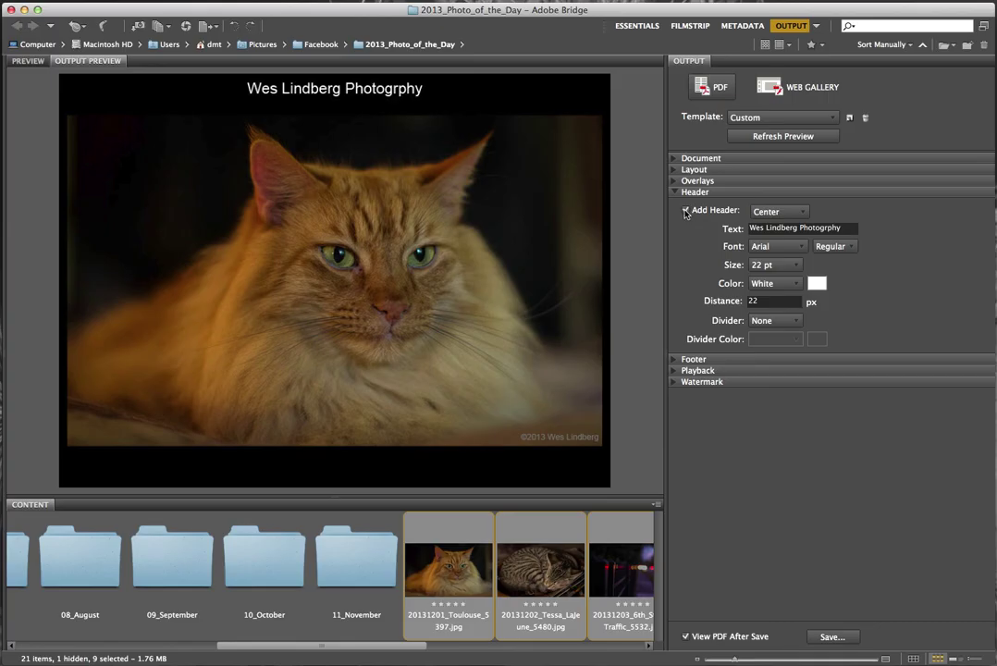
{"action": "left_click", "coordinate": [686, 211]}
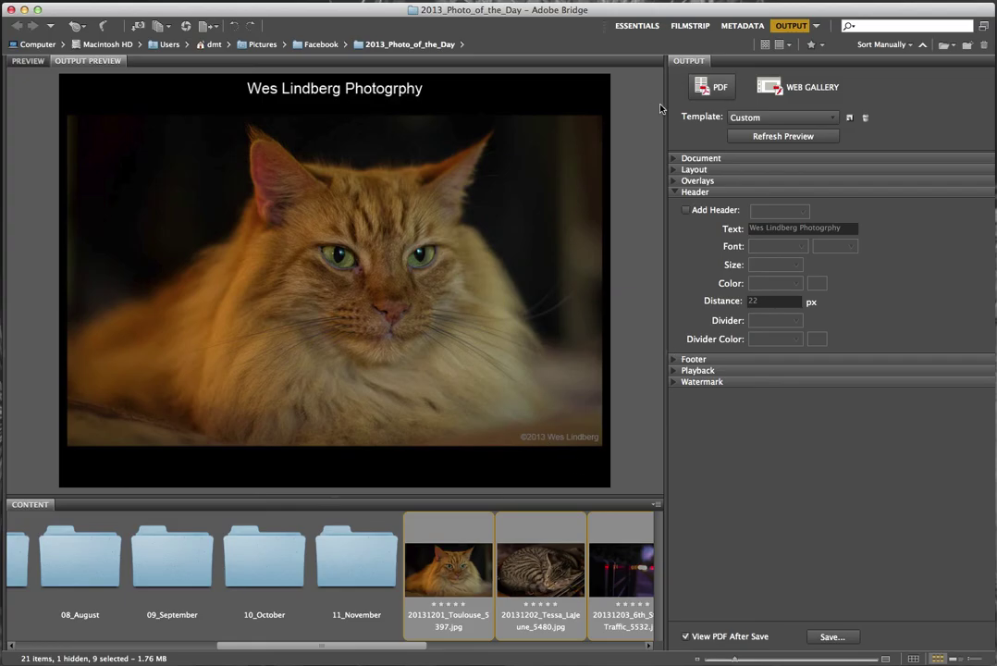
{"action": "left_click", "coordinate": [806, 138]}
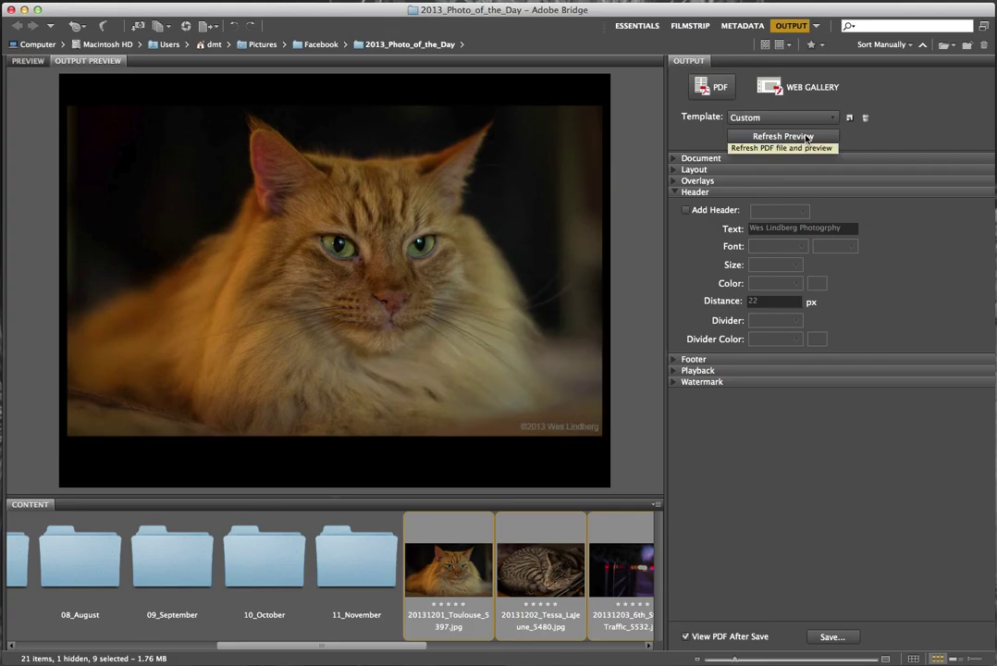
Step: Save the slideshow as a new PDF in the Project 7 - Web Gallery folder, reusing the version 02 file name with the ending ver_03.pdf
{"action": "left_click", "coordinate": [675, 192]}
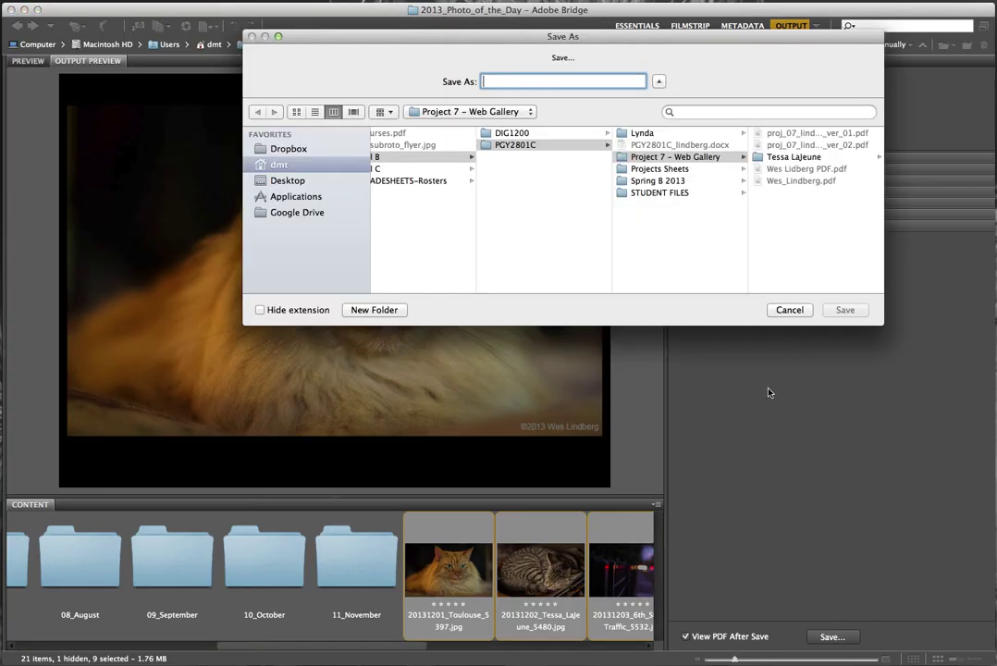
{"action": "type", "text": "proj_07_lindbergwr_ver_02.pdf"}
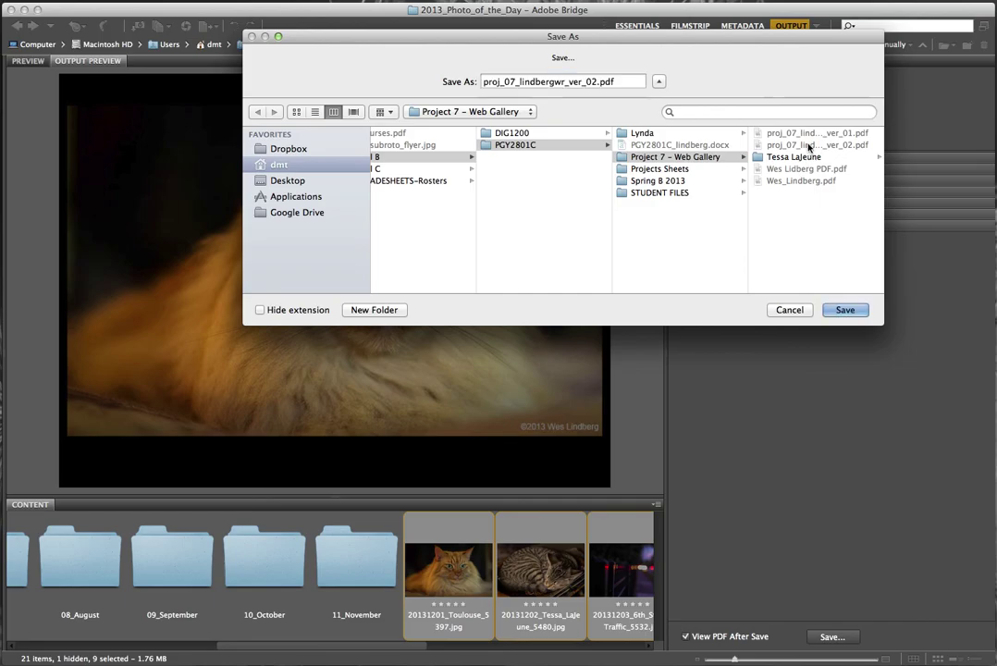
{"action": "left_click", "coordinate": [597, 81]}
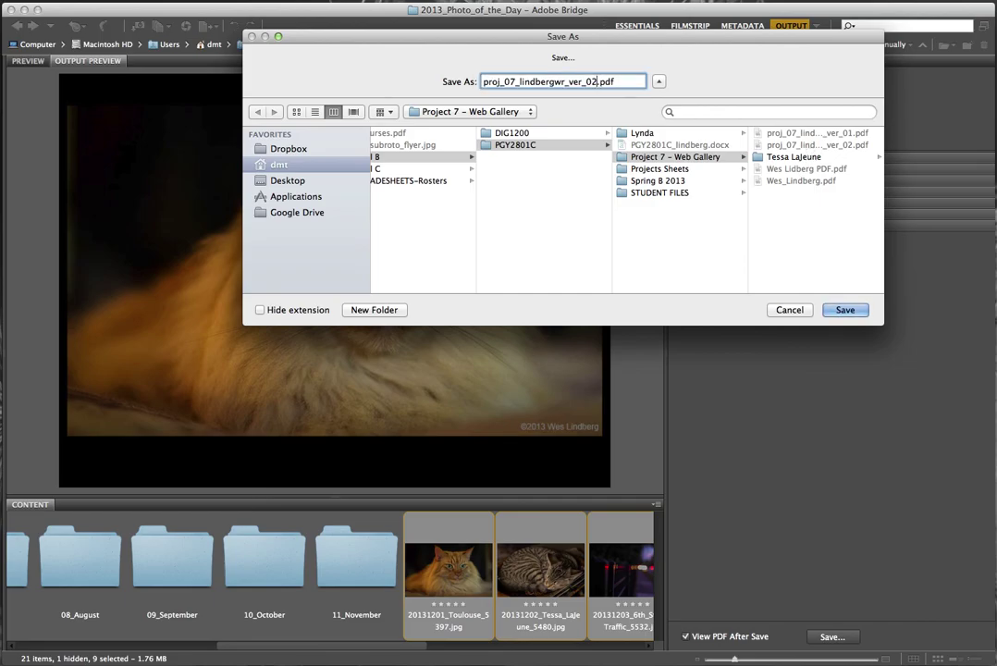
{"action": "key", "text": "BackSpace"}
{"action": "type", "text": "3"}
{"action": "left_click", "coordinate": [846, 312]}
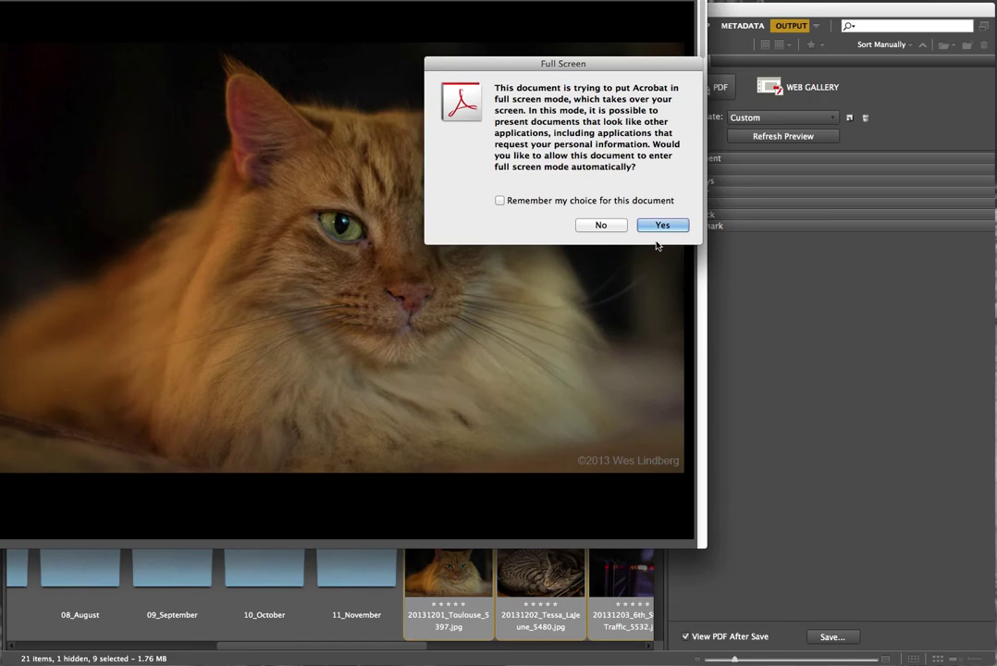
Step: Allow the version 03 PDF to enter full screen mode and exit the slideshow after viewing its first photo
{"action": "left_click", "coordinate": [666, 226]}
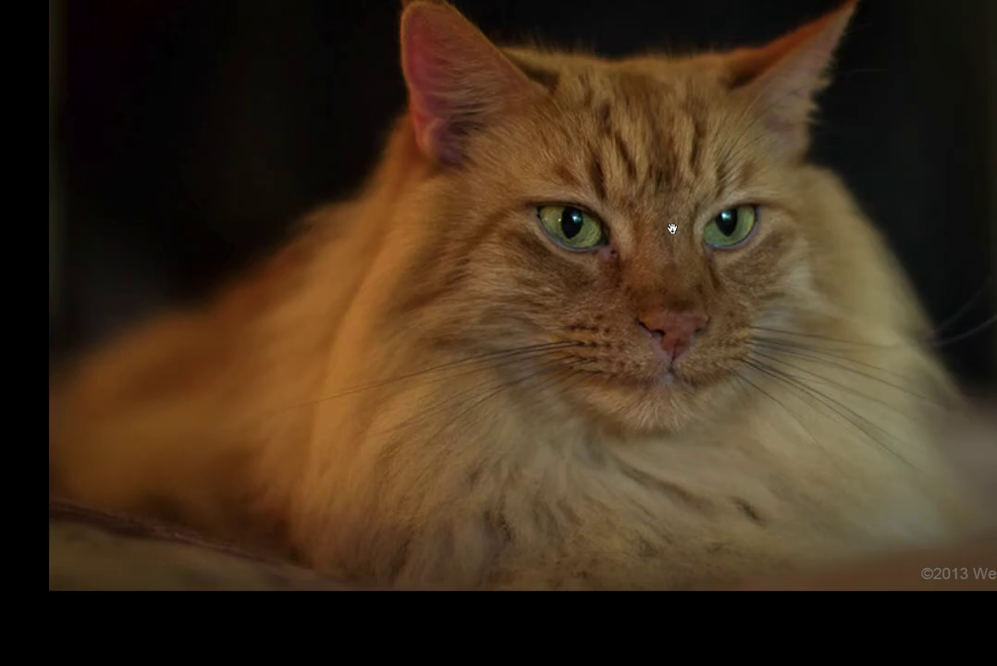
{"action": "key", "text": "Escape"}
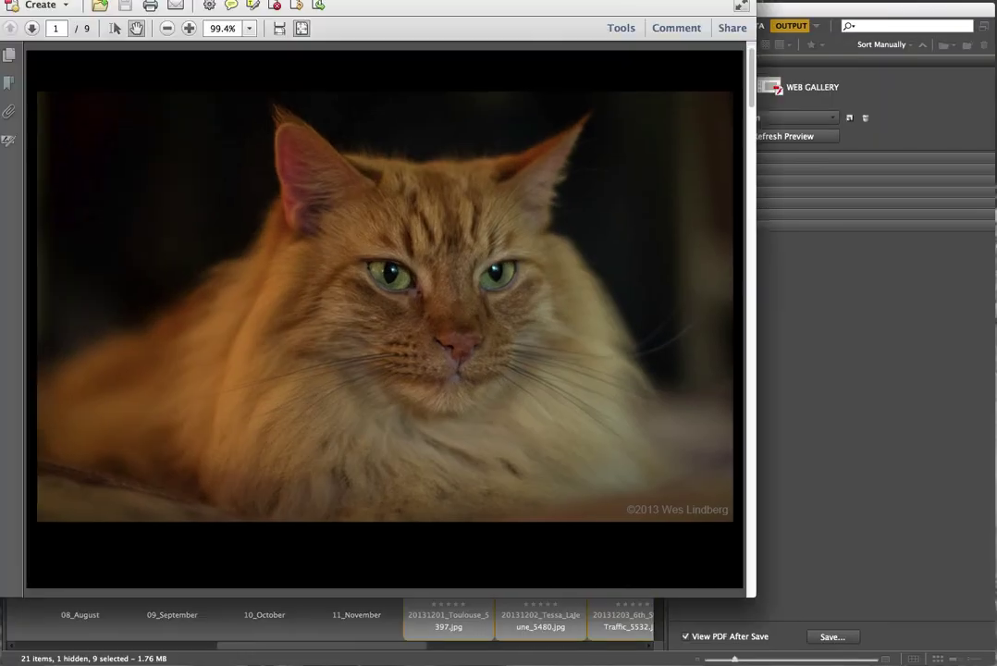
Step: Enlarge the version 03 PDF window to fill the display and page forward to page 4, examining the photos without a header
{"action": "mouse_move", "coordinate": [92, 5]}
{"action": "left_mouse_down"}
{"action": "mouse_move", "coordinate": [167, 40]}
{"action": "mouse_move", "coordinate": [93, 13]}
{"action": "left_mouse_up"}
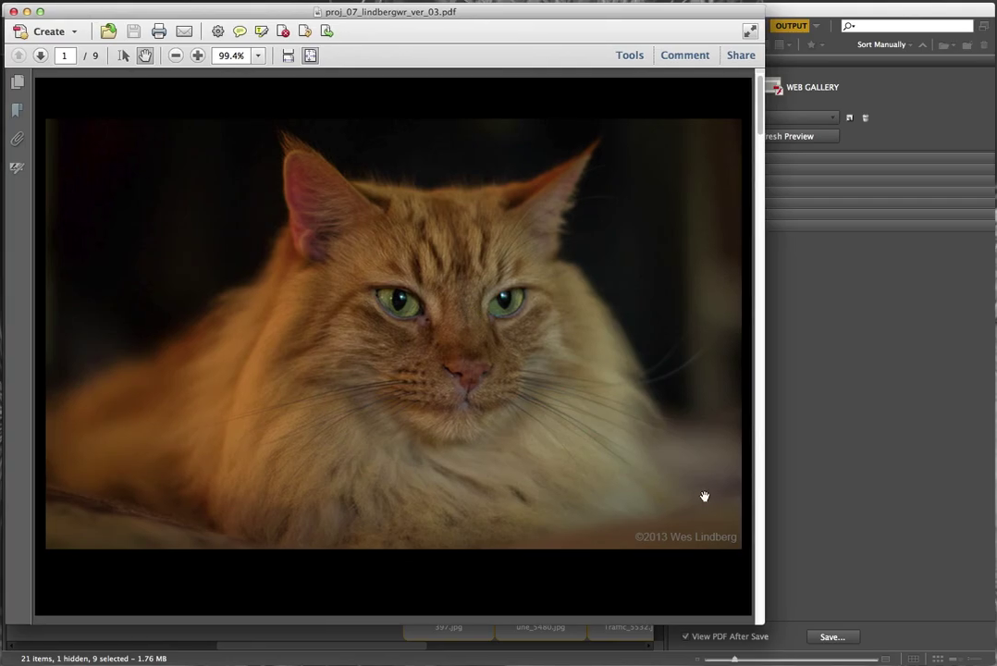
{"action": "left_click_drag", "start_coordinate": [762, 618], "coordinate": [990, 657]}
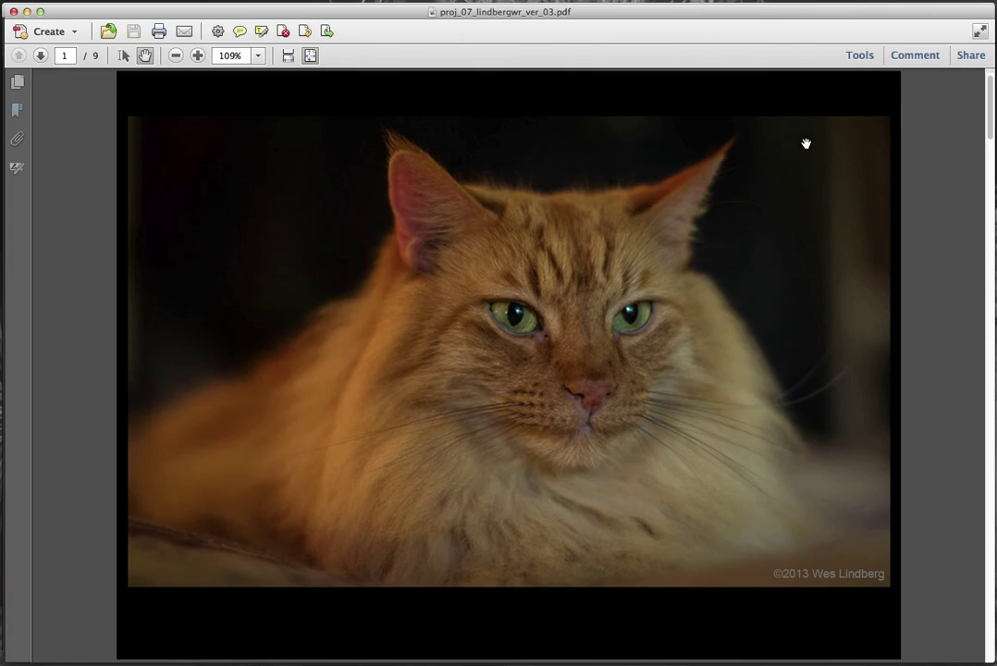
{"action": "scroll", "coordinate": [964, 243], "scroll_direction": "down", "scroll_amount": 2}
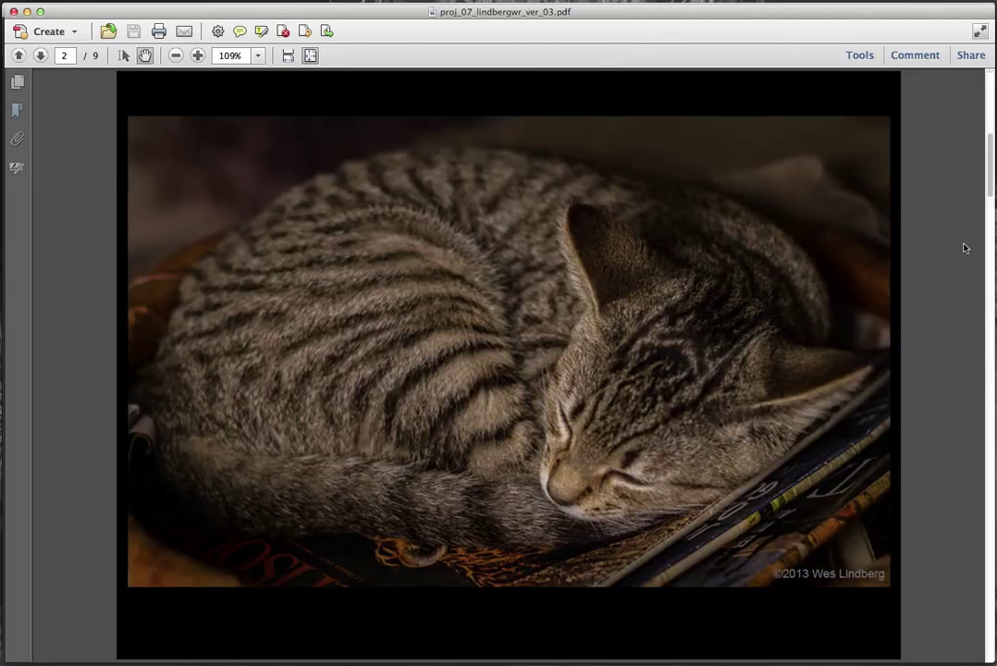
{"action": "scroll", "coordinate": [964, 243], "scroll_direction": "down", "scroll_amount": 2}
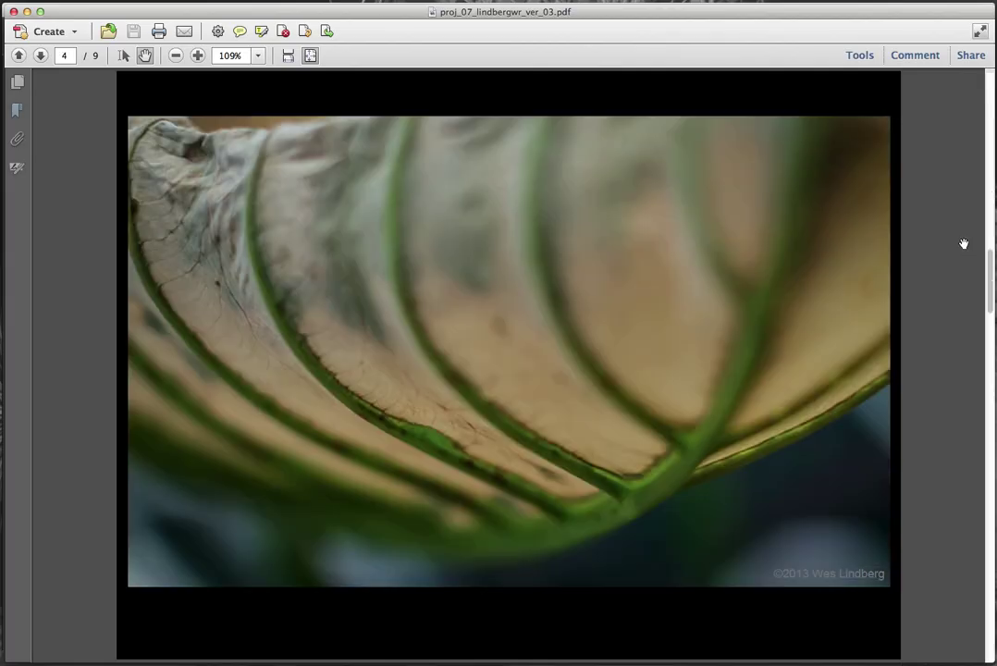
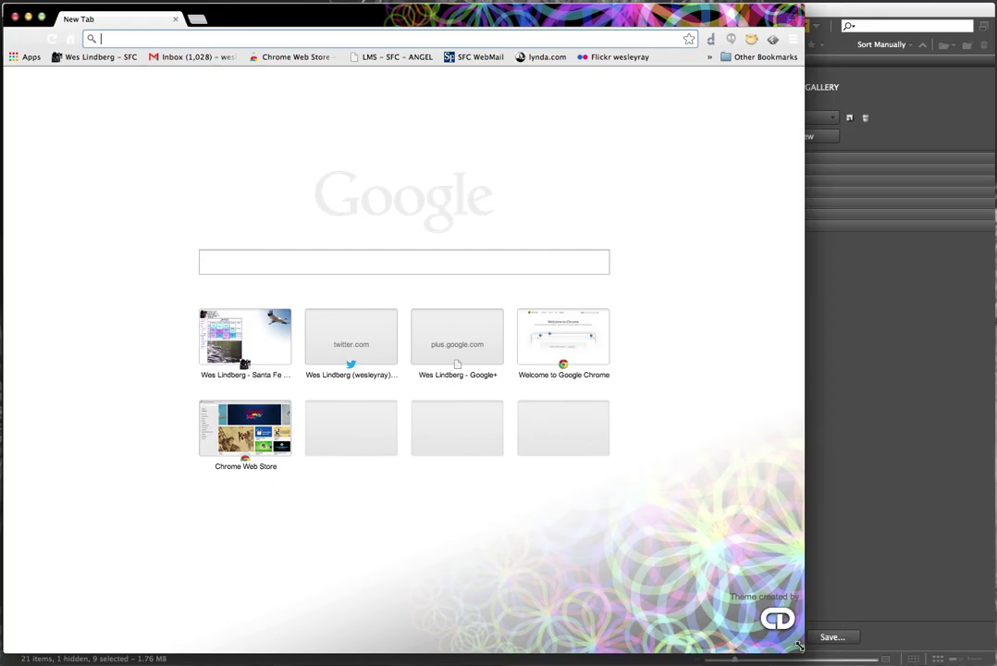
Step: In Google Chrome, enlarge the window and open the ver_03 PDF from Documents/All SFC/2013_Fall_Classes/Fall B/PGY2801C/Project 7 - Web Gallery
{"action": "left_click_drag", "start_coordinate": [798, 651], "coordinate": [983, 659]}
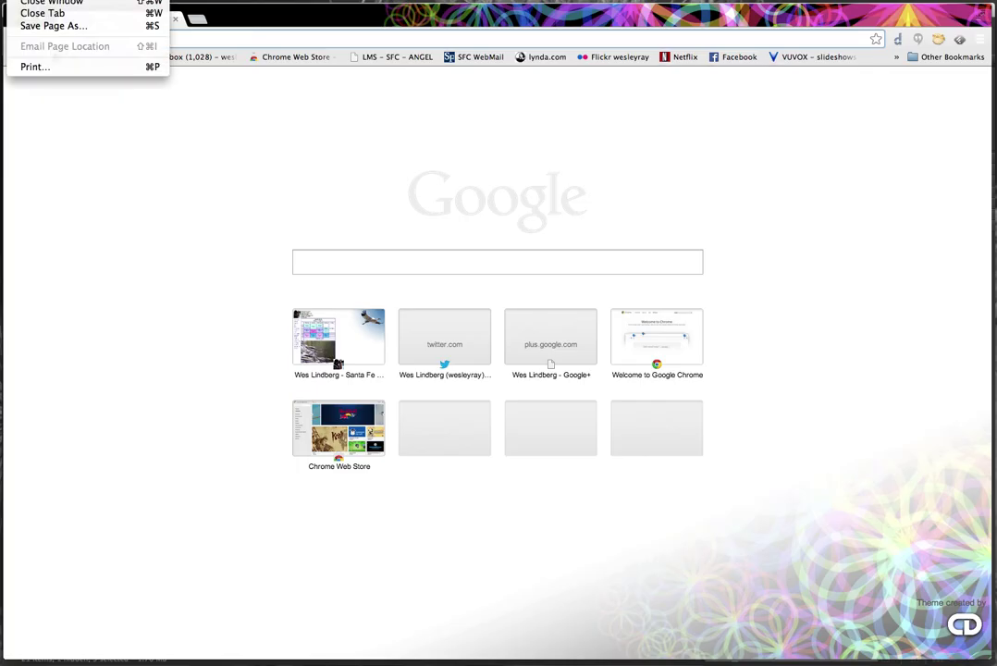
{"action": "key", "text": "super+o"}
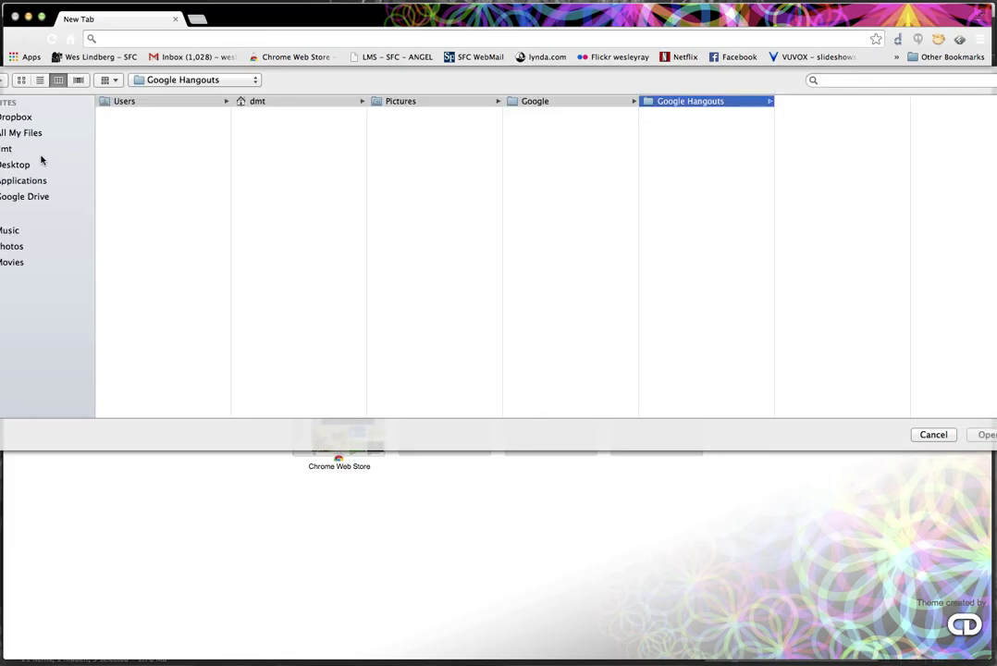
{"action": "left_click", "coordinate": [7, 150]}
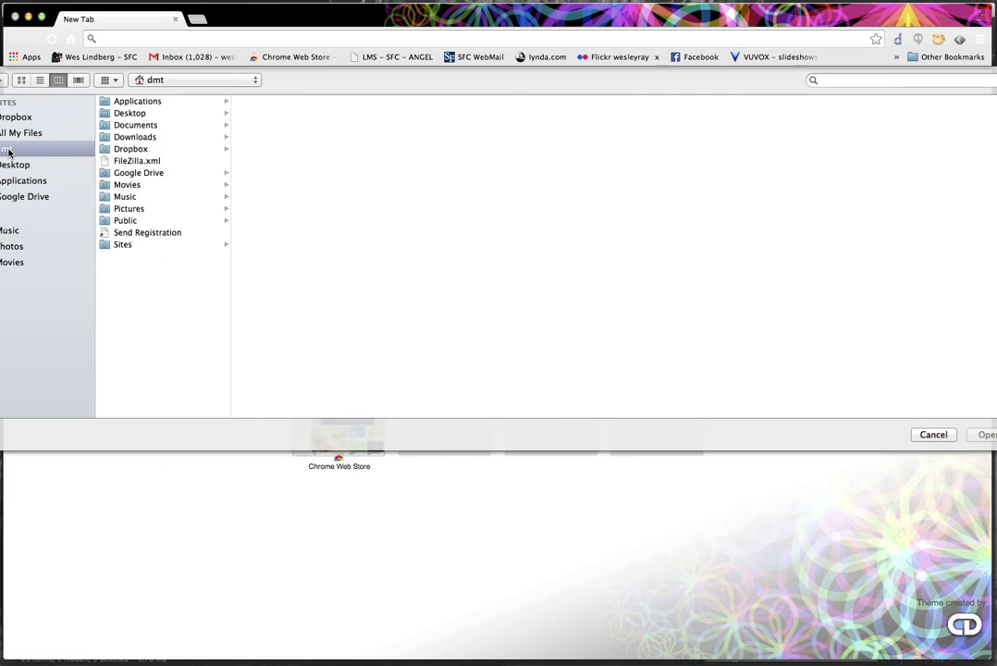
{"action": "left_click", "coordinate": [141, 126]}
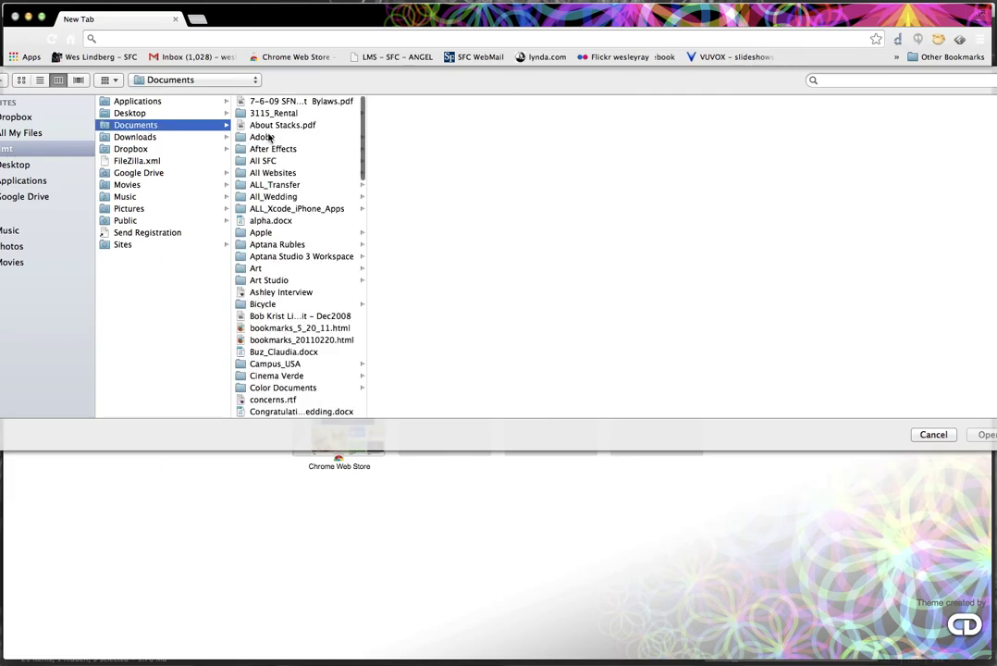
{"action": "left_click", "coordinate": [264, 162]}
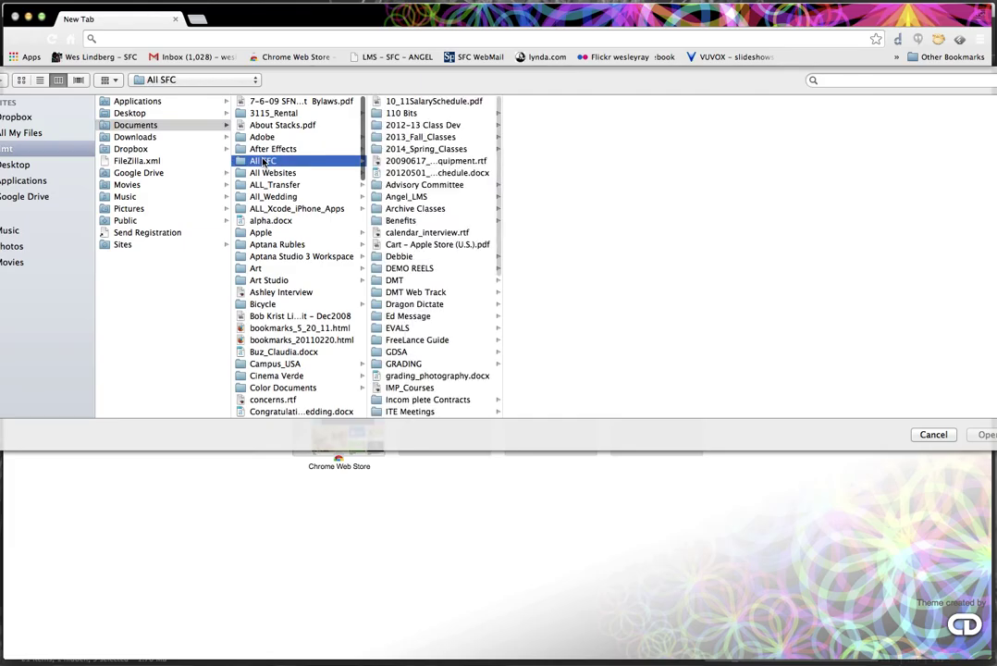
{"action": "left_click", "coordinate": [408, 137]}
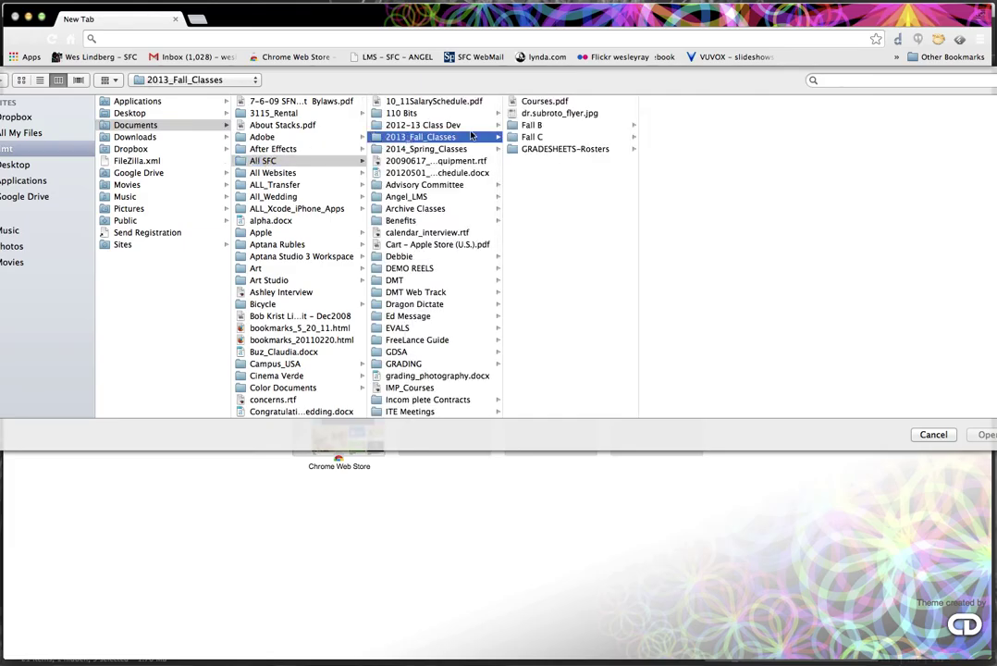
{"action": "left_click", "coordinate": [518, 127]}
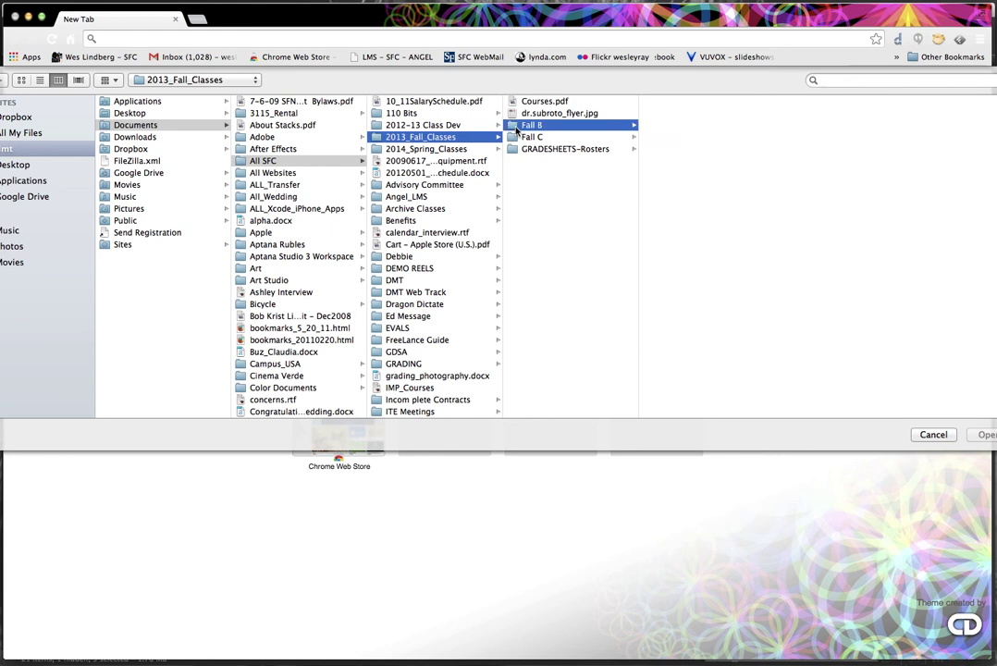
{"action": "left_click", "coordinate": [657, 113]}
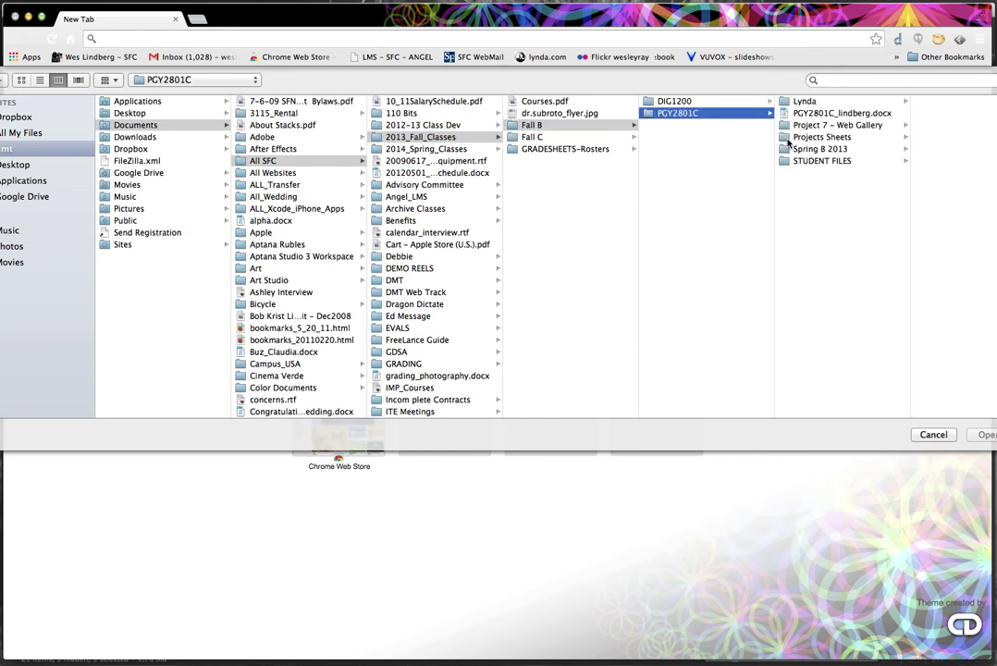
{"action": "left_click", "coordinate": [851, 126]}
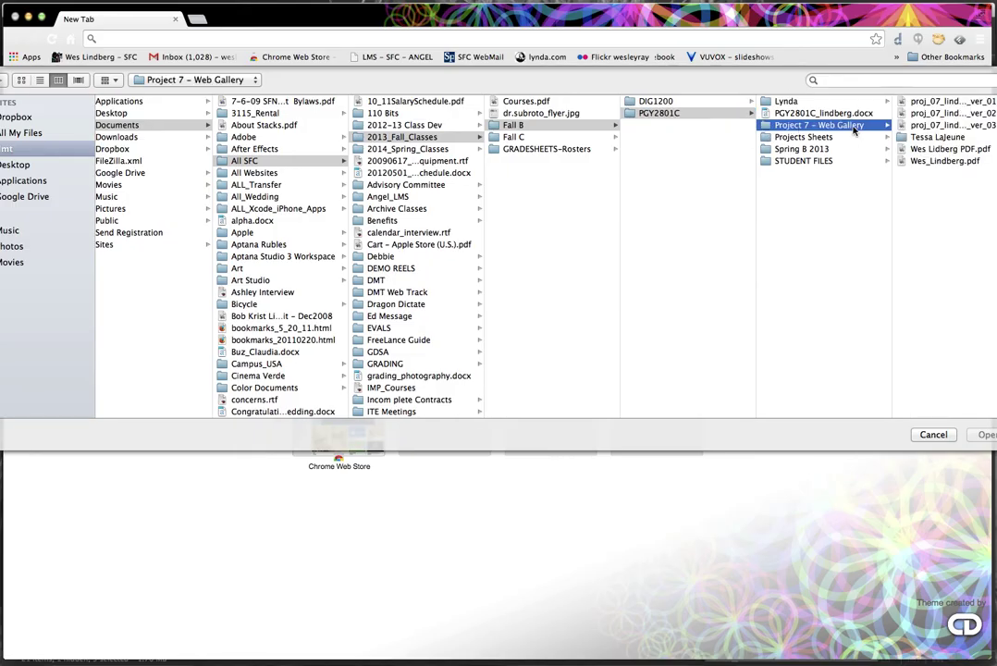
{"action": "left_click", "coordinate": [911, 126]}
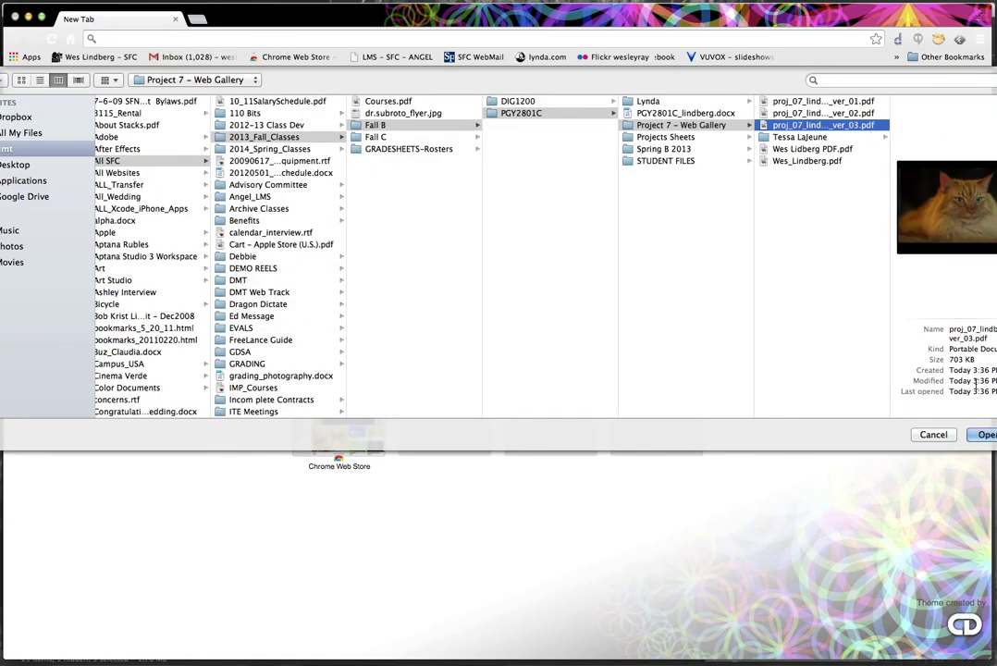
{"action": "left_click", "coordinate": [983, 435]}
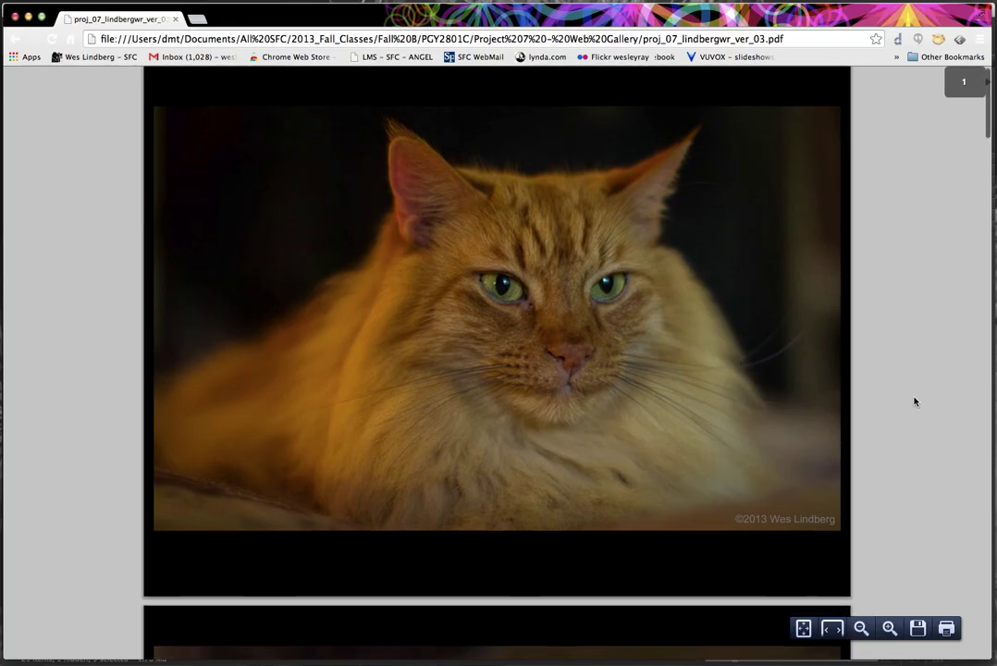
Step: Scroll back and forth through the PDF in Chrome, examining how the watermarked photos and the gaps between pages display in a browser
{"action": "scroll", "coordinate": [914, 402], "scroll_direction": "down", "scroll_amount": 10}
{"action": "scroll", "coordinate": [914, 401], "scroll_direction": "down", "scroll_amount": 8}
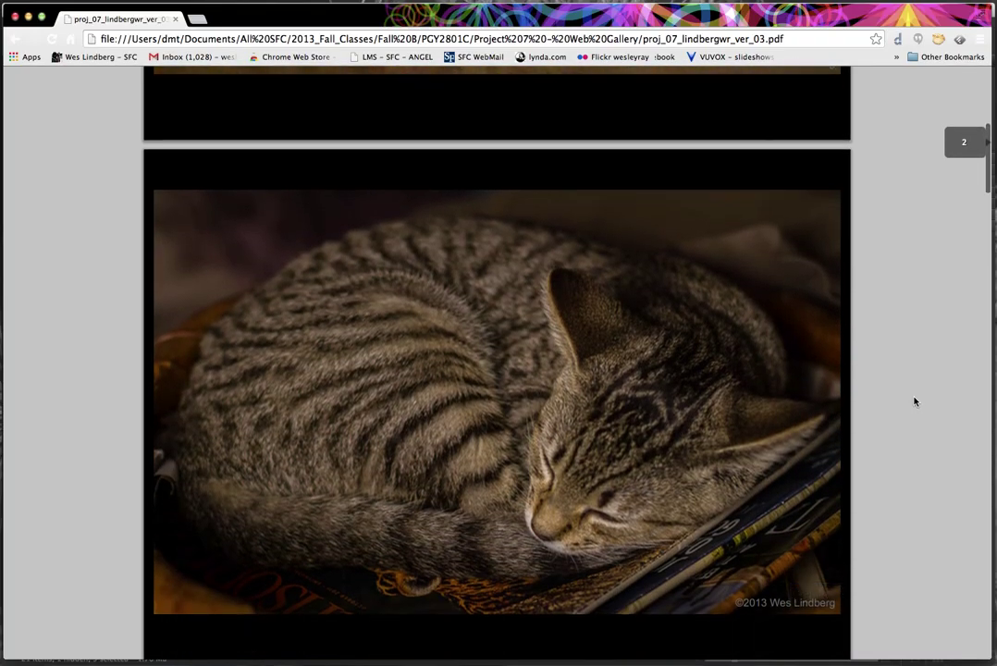
{"action": "scroll", "coordinate": [914, 401], "scroll_direction": "down", "scroll_amount": 6}
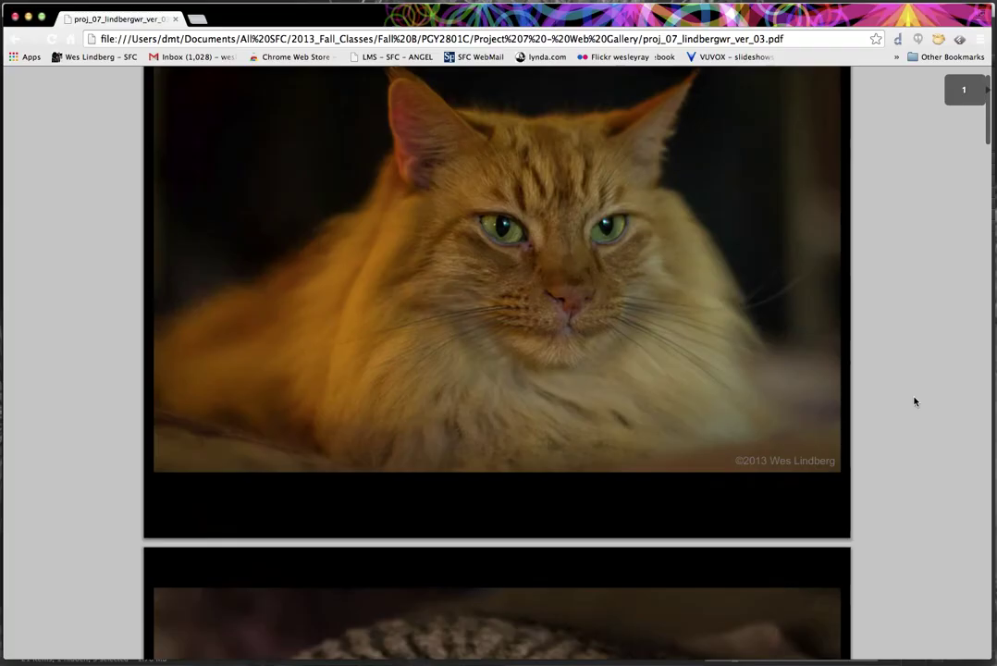
{"action": "scroll", "coordinate": [914, 402], "scroll_direction": "up", "scroll_amount": 2}
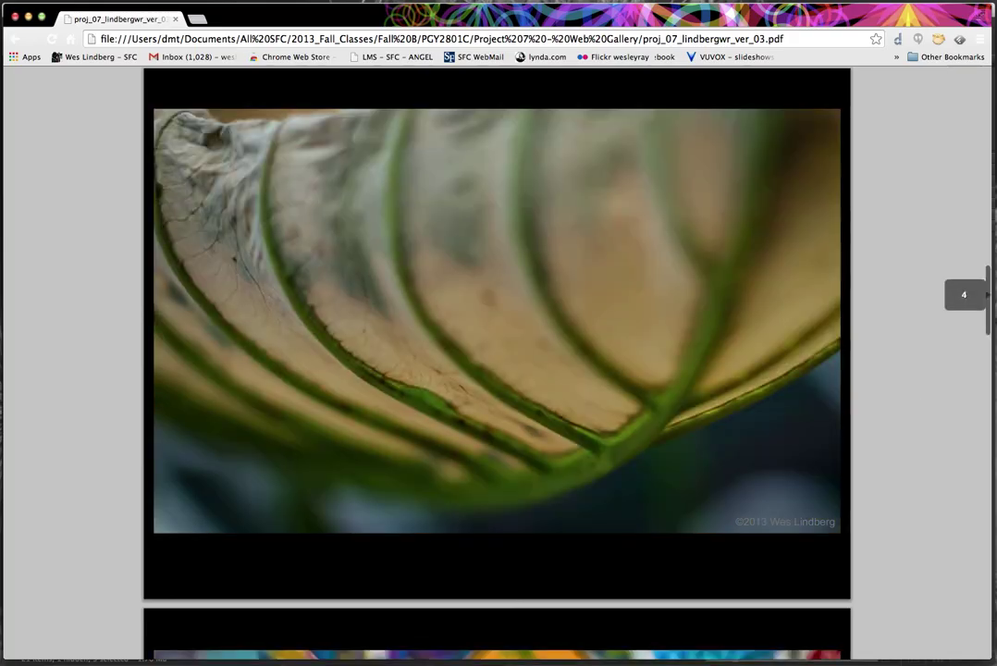
{"action": "scroll", "coordinate": [497, 370], "scroll_direction": "up", "scroll_amount": 5}
{"action": "scroll", "coordinate": [497, 370], "scroll_direction": "up", "scroll_amount": 10}
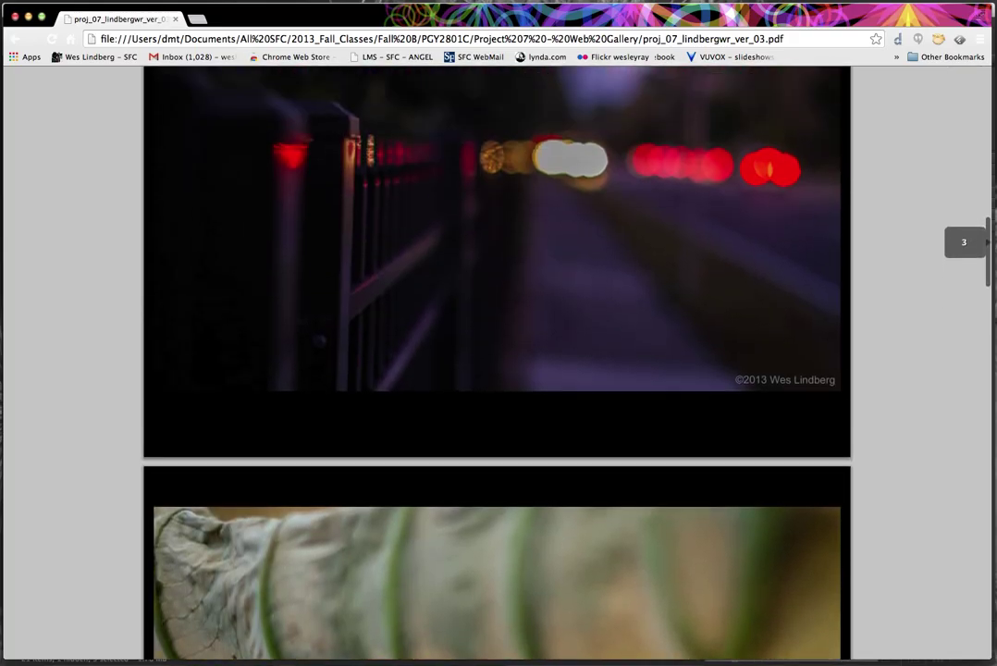
{"action": "scroll", "coordinate": [496, 370], "scroll_direction": "up", "scroll_amount": 10}
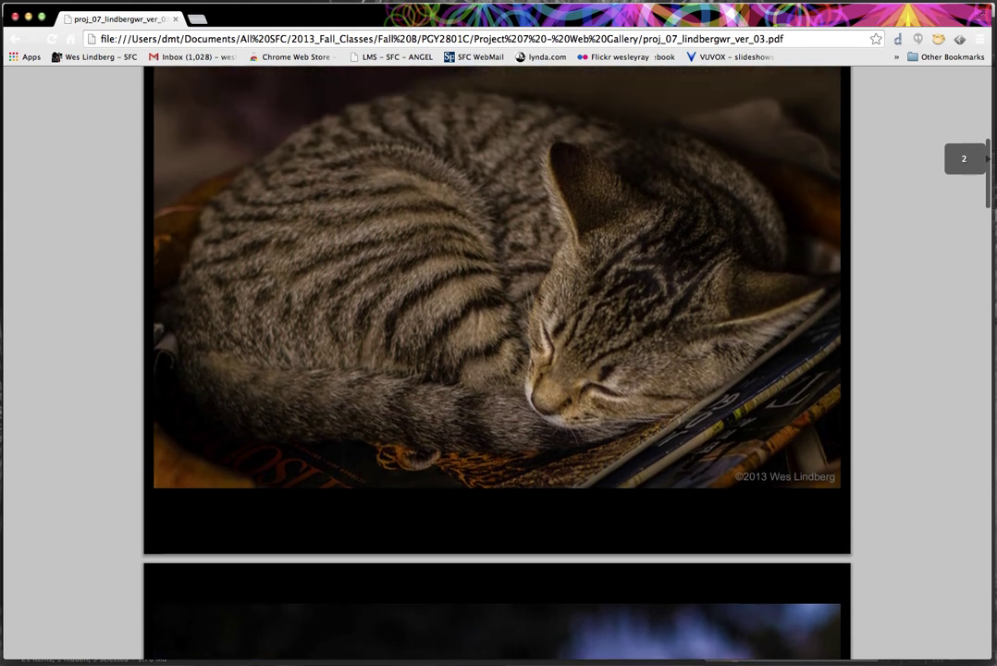
{"action": "scroll", "coordinate": [497, 370], "scroll_direction": "up", "scroll_amount": 3}
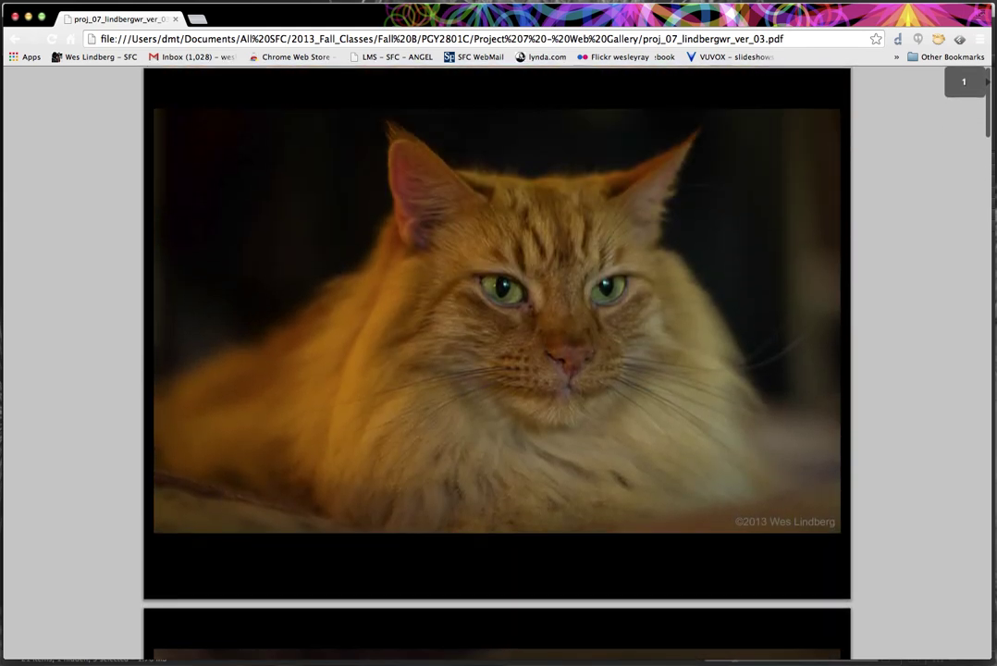
{"action": "scroll", "coordinate": [497, 370], "scroll_direction": "down", "scroll_amount": 5}
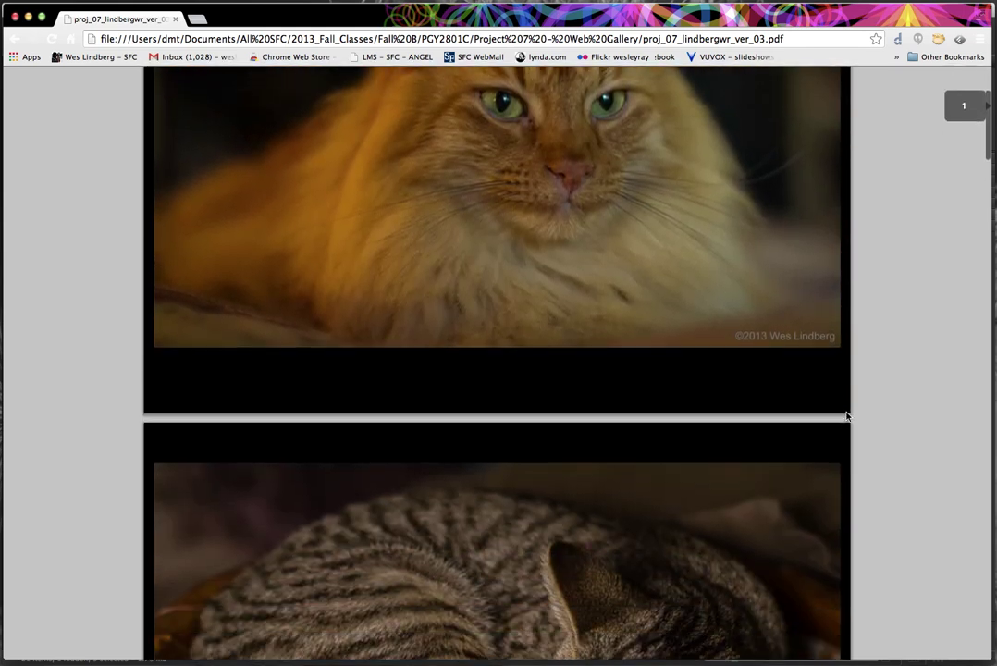
{"action": "scroll", "coordinate": [915, 343], "scroll_direction": "down", "scroll_amount": 5}
{"action": "scroll", "coordinate": [915, 343], "scroll_direction": "up", "scroll_amount": 9}
{"action": "scroll", "coordinate": [915, 343], "scroll_direction": "down", "scroll_amount": 6}
{"action": "scroll", "coordinate": [915, 343], "scroll_direction": "up", "scroll_amount": 6}
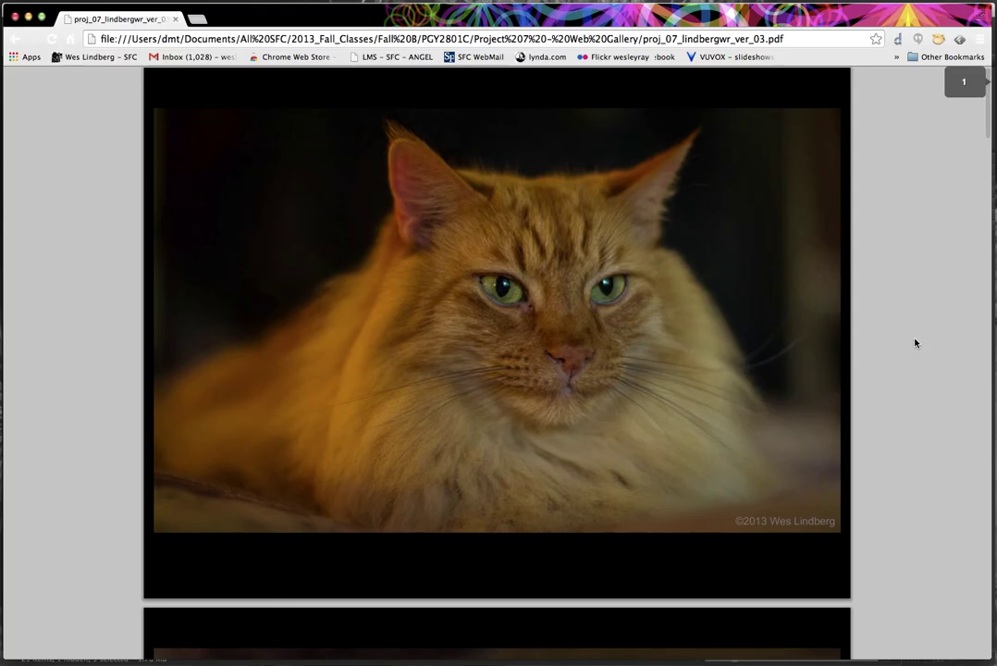
{"action": "scroll", "coordinate": [915, 343], "scroll_direction": "down", "scroll_amount": 3}
{"action": "scroll", "coordinate": [836, 411], "scroll_direction": "down", "scroll_amount": 7}
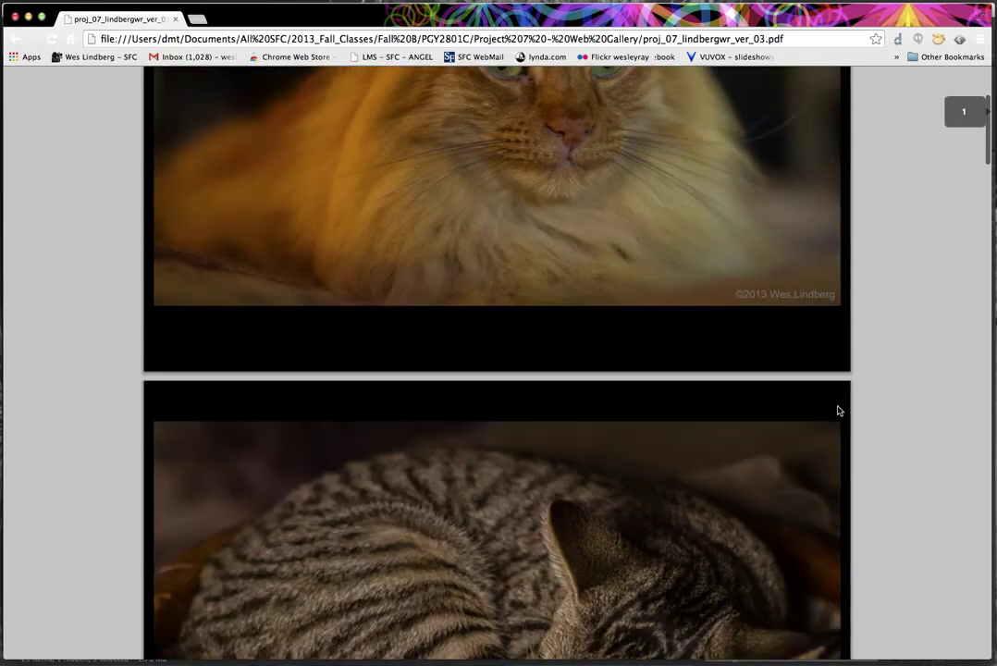
{"action": "scroll", "coordinate": [820, 416], "scroll_direction": "down", "scroll_amount": 3}
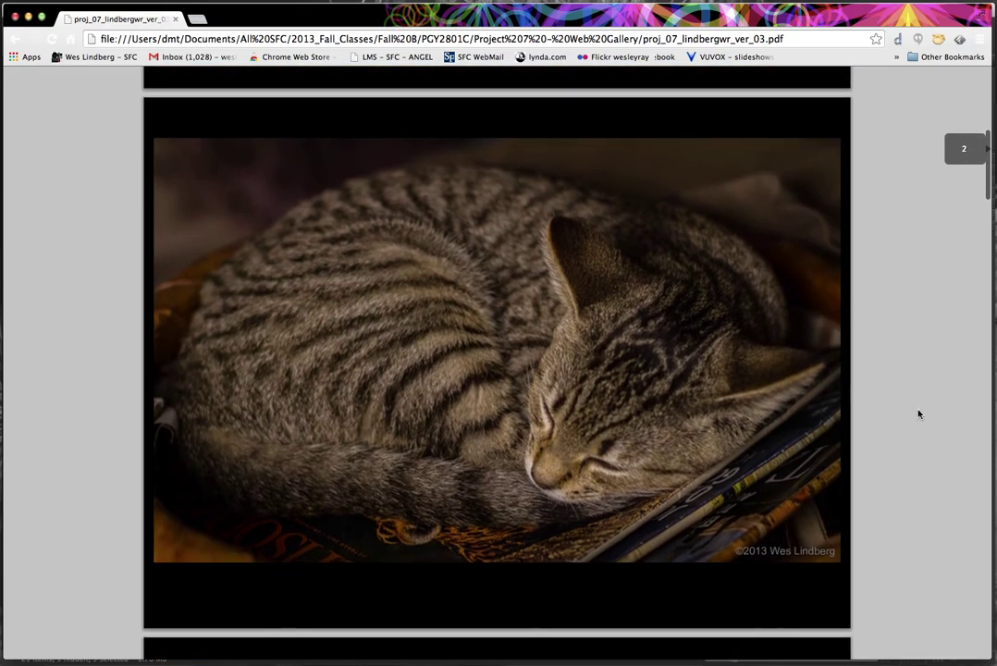
{"action": "scroll", "coordinate": [923, 424], "scroll_direction": "down", "scroll_amount": 5}
{"action": "scroll", "coordinate": [924, 425], "scroll_direction": "down", "scroll_amount": 18}
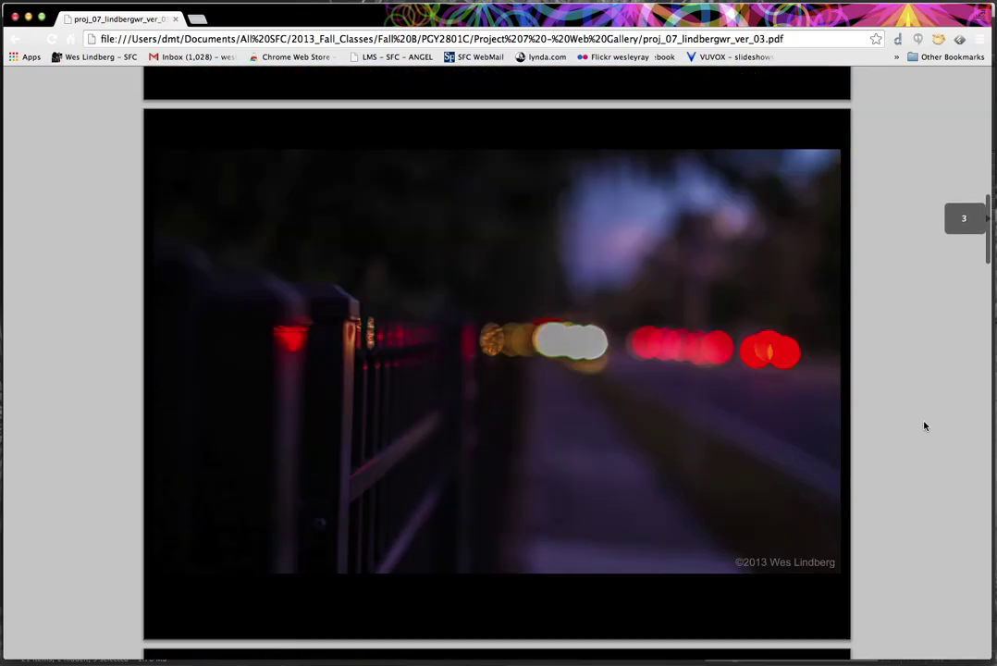
{"action": "scroll", "coordinate": [924, 426], "scroll_direction": "down", "scroll_amount": 13}
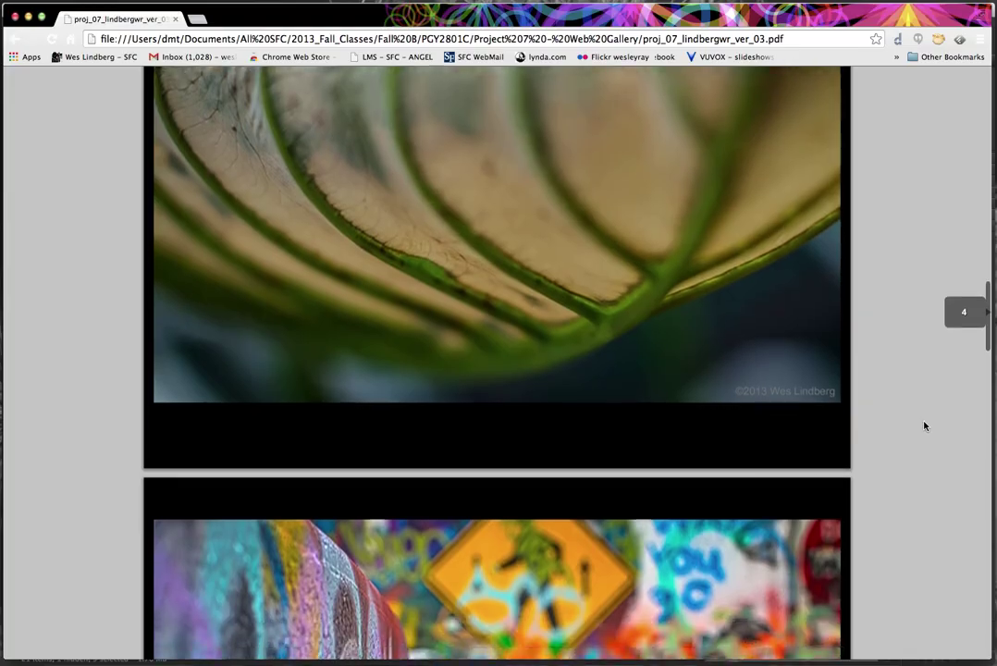
{"action": "scroll", "coordinate": [924, 425], "scroll_direction": "down", "scroll_amount": 20}
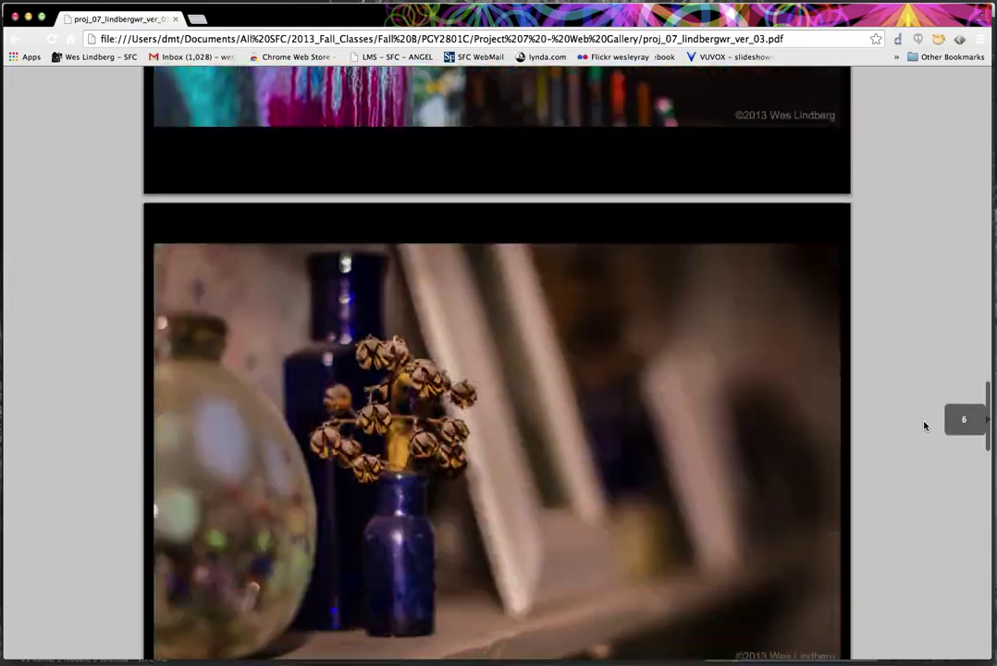
Step: Scroll ahead to page 7 of the PDF in Chrome and return to its first page, examining the remaining photos
{"action": "scroll", "coordinate": [925, 426], "scroll_direction": "down", "scroll_amount": 6}
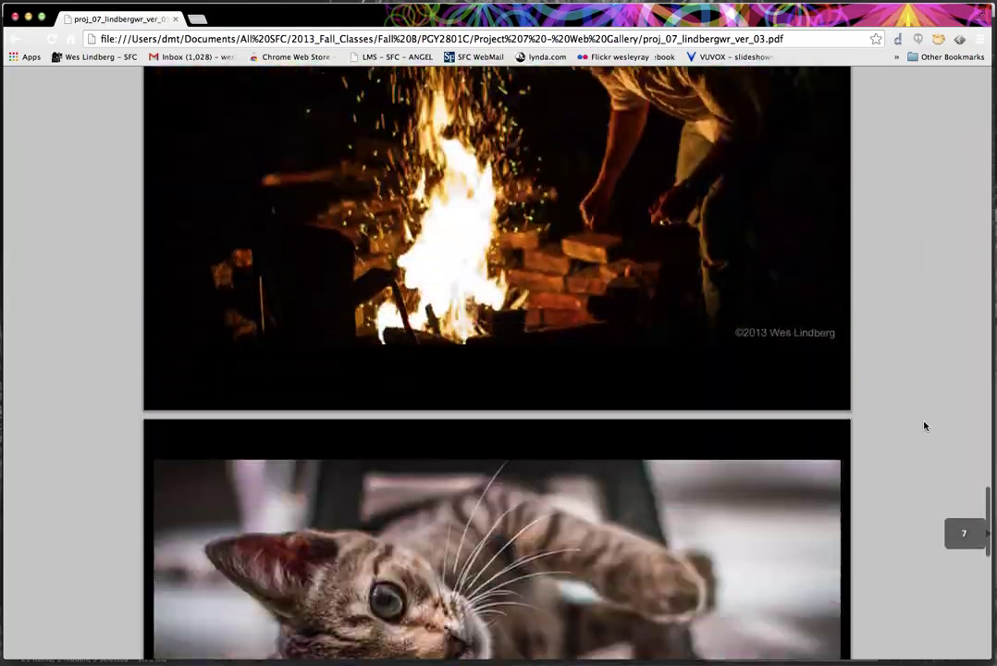
{"action": "key", "text": "Home"}
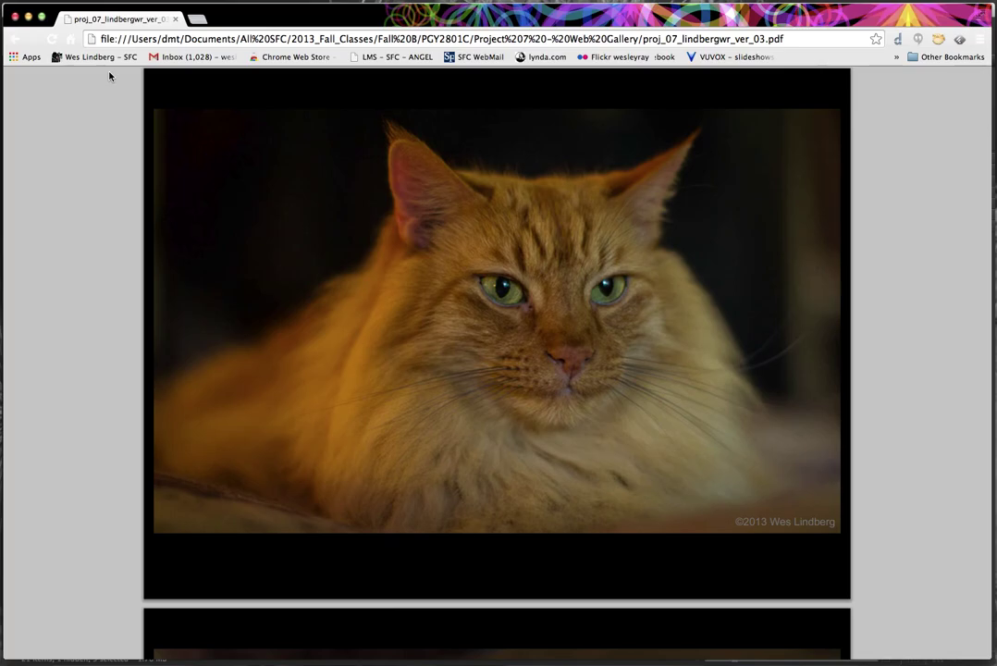
Step: Switch to Adobe Bridge and open the nine selected photos in Photoshop
{"action": "key", "text": "super+Tab"}
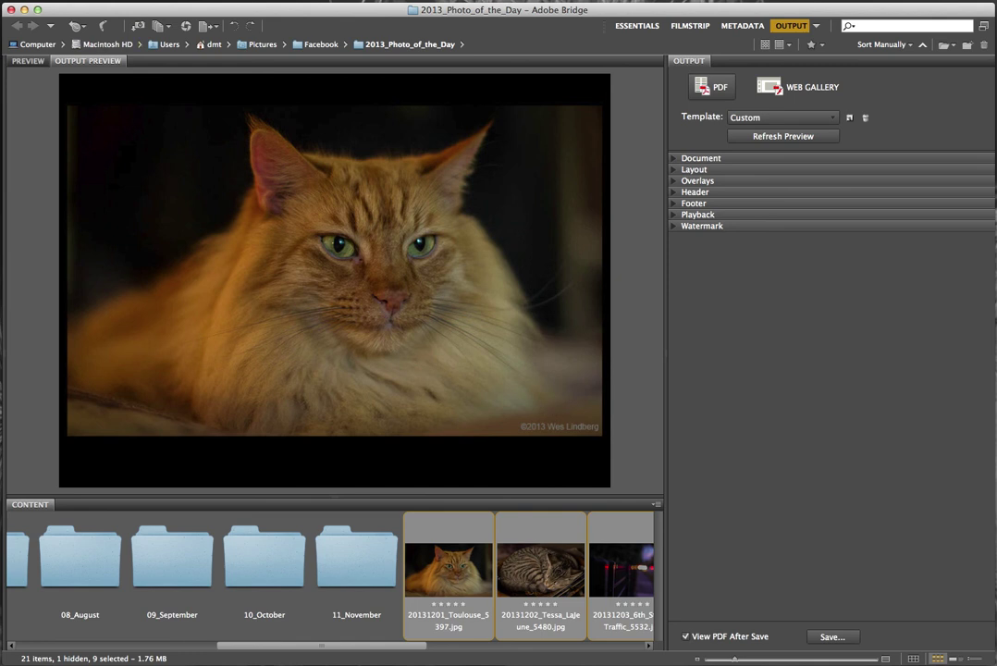
{"action": "left_click", "coordinate": [74, 0]}
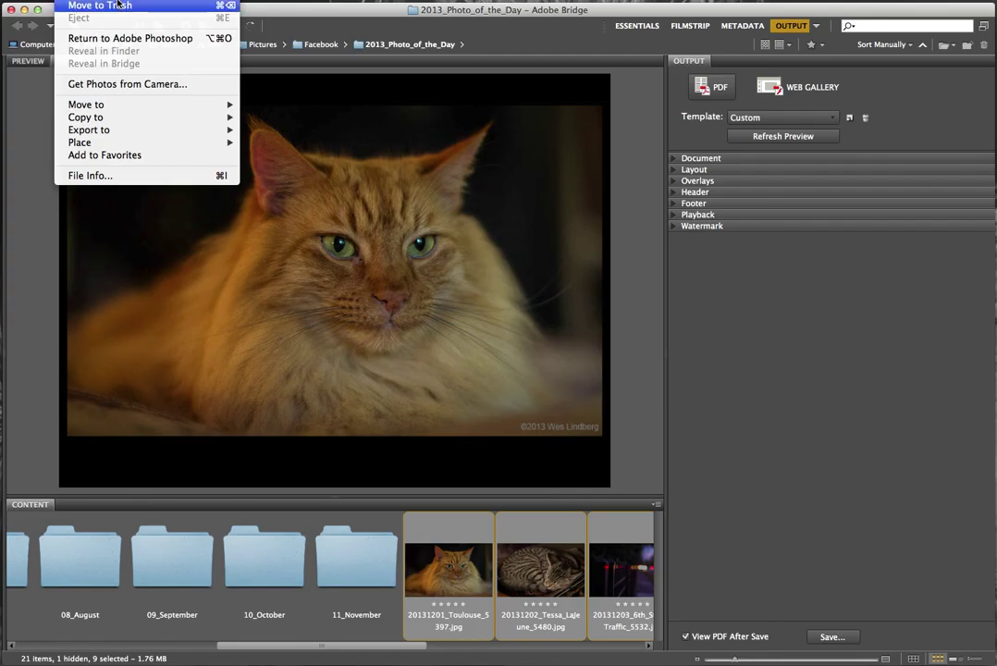
{"action": "mouse_move", "coordinate": [139, 0]}
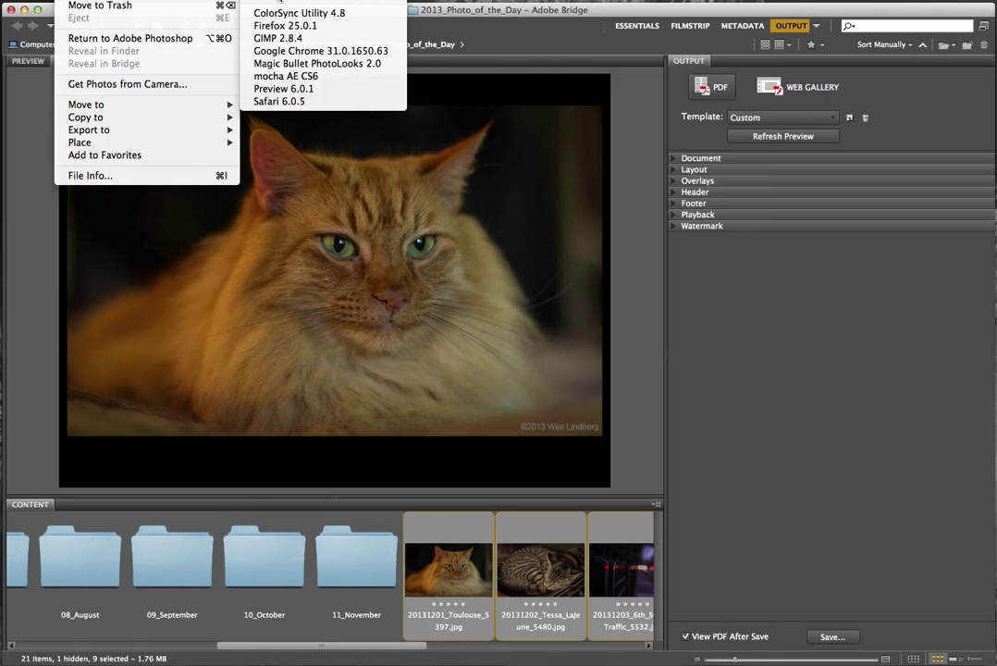
{"action": "left_click", "coordinate": [280, 1]}
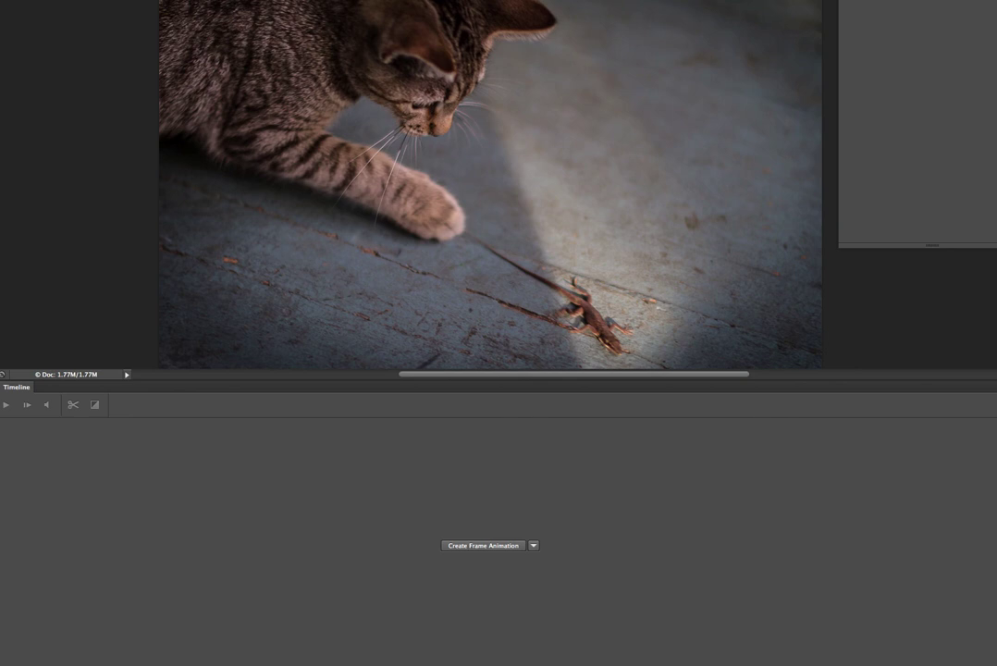
Step: Move and resize the oversized Photoshop window so that it fits the display
{"action": "left_click_drag", "start_coordinate": [992, 662], "coordinate": [784, 451]}
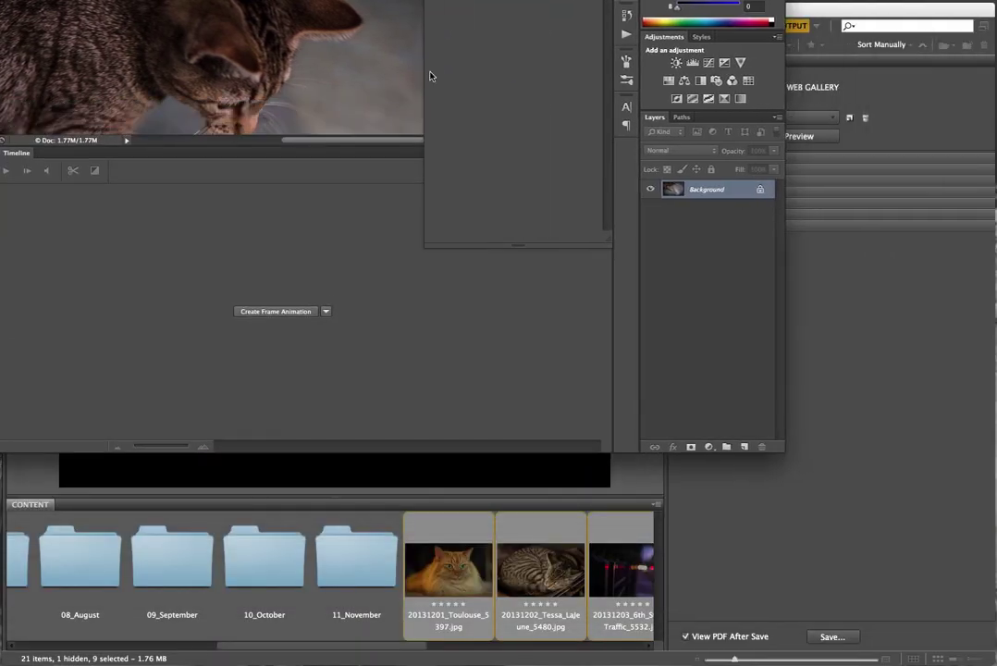
{"action": "left_click_drag", "start_coordinate": [231, 0], "coordinate": [305, 9]}
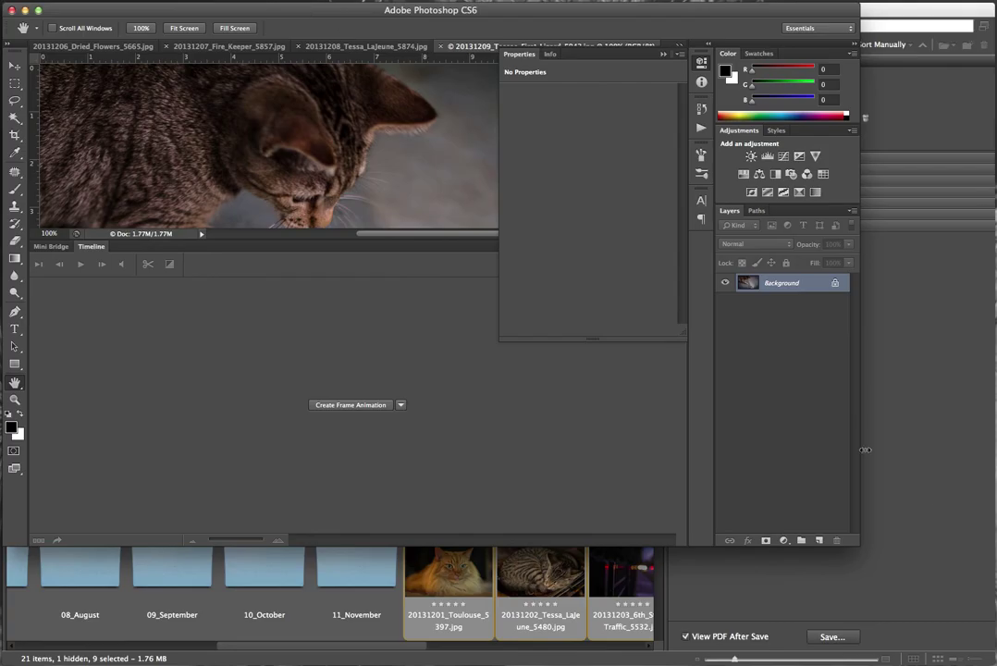
{"action": "left_click_drag", "start_coordinate": [857, 543], "coordinate": [989, 660]}
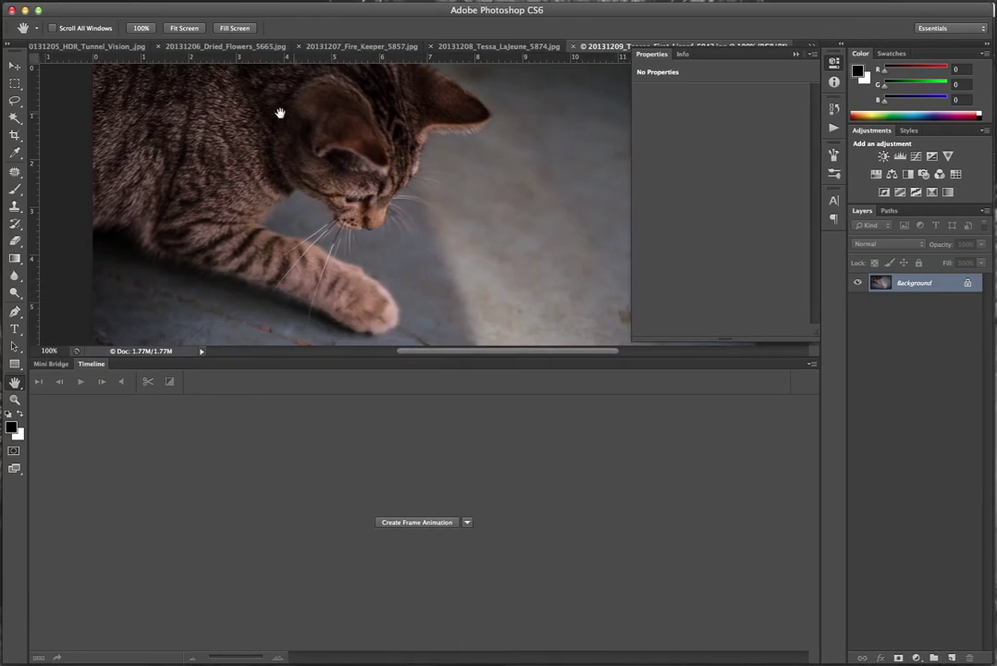
Step: Start a PDF Presentation from all open files, with a black background and Presentation as the output type
{"action": "left_click", "coordinate": [37, 0]}
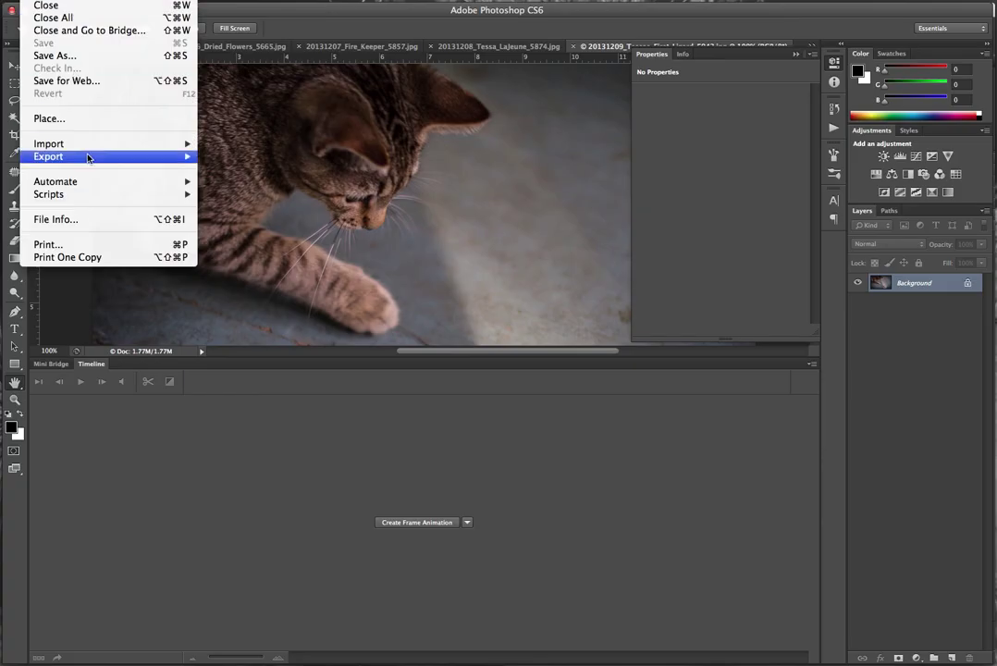
{"action": "mouse_move", "coordinate": [92, 181]}
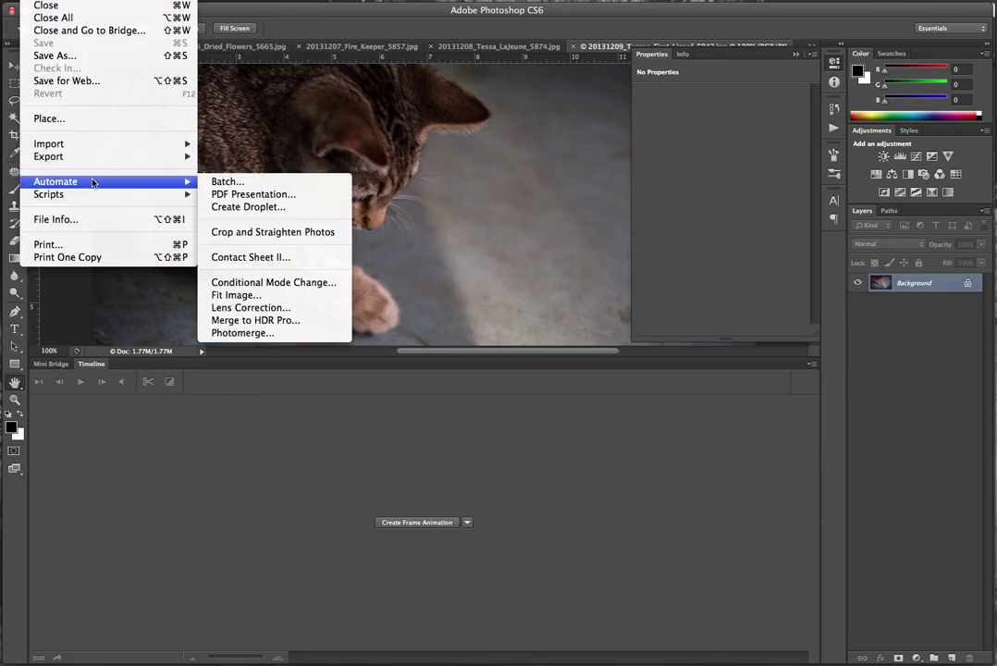
{"action": "left_click", "coordinate": [221, 196]}
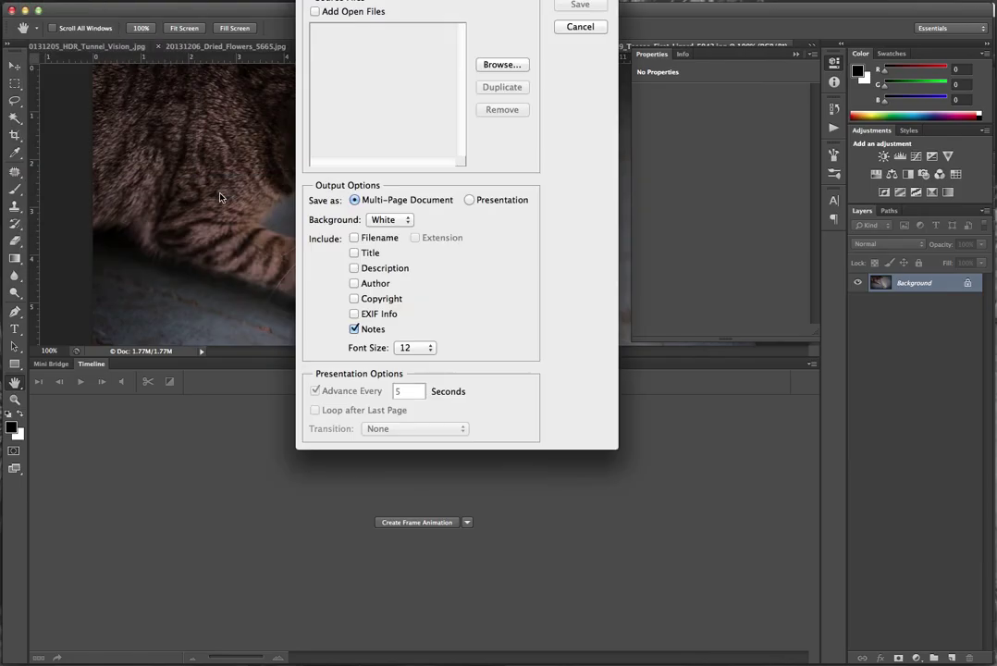
{"action": "left_click", "coordinate": [405, 222]}
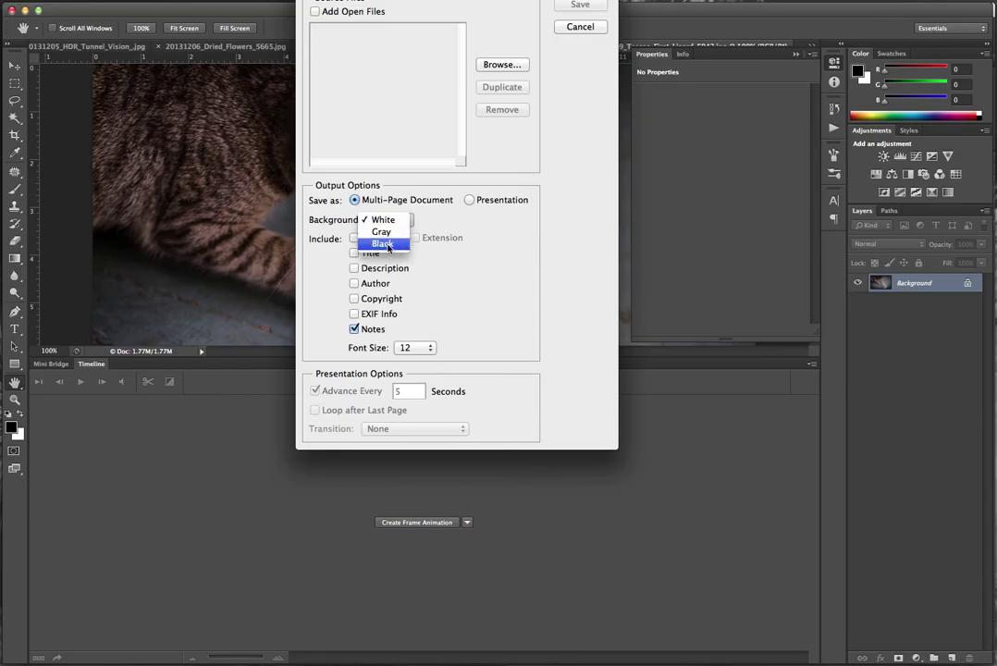
{"action": "left_click", "coordinate": [387, 245]}
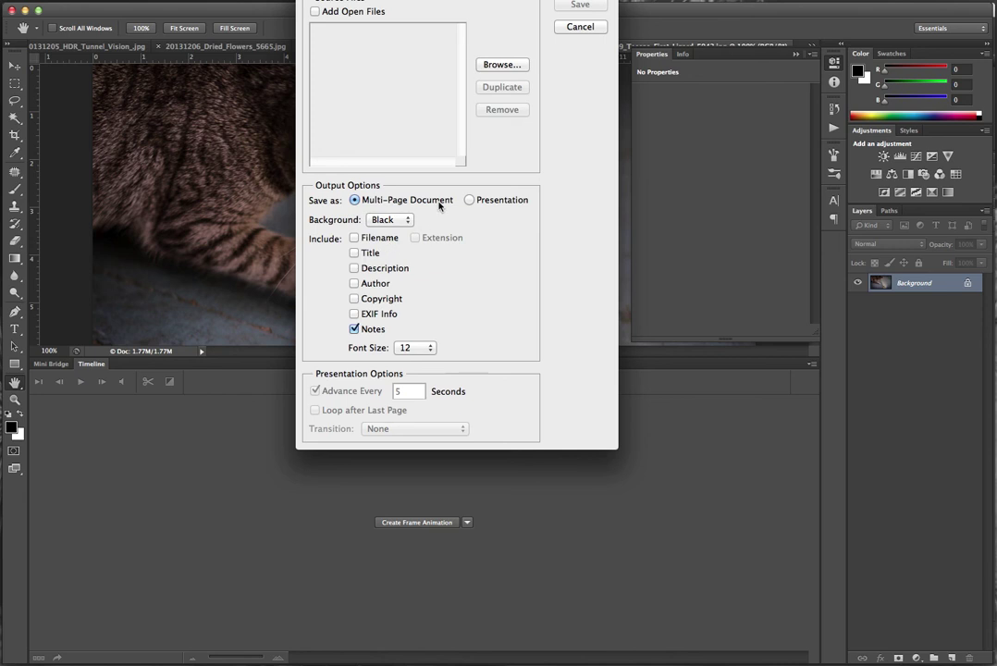
{"action": "left_click", "coordinate": [470, 200]}
{"action": "left_click", "coordinate": [315, 11]}
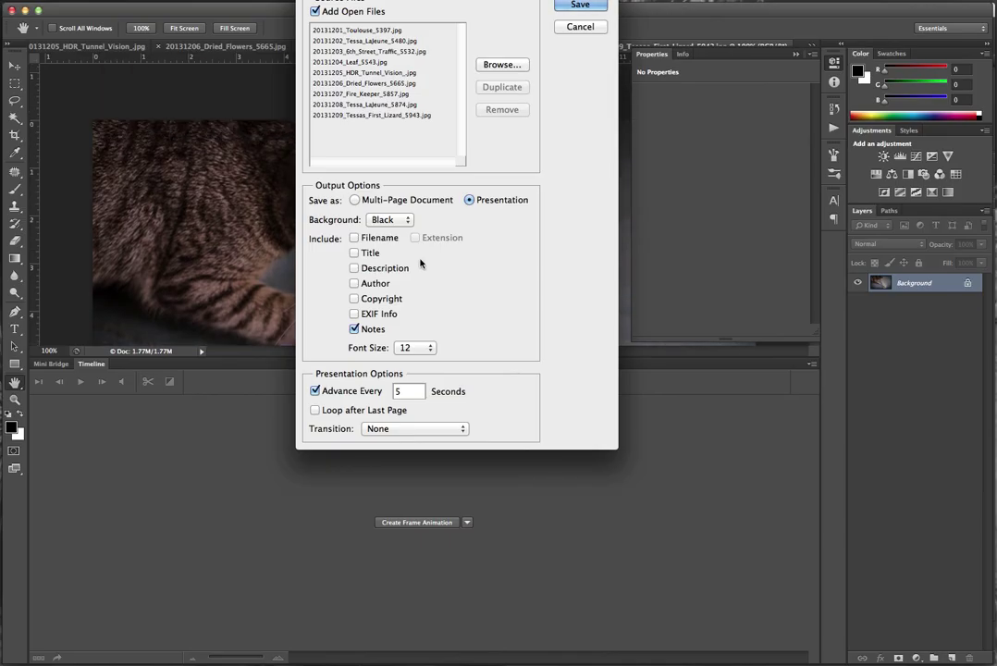
Step: Include Copyright and EXIF Info, loop the presentation after the last page, and set the transition to Fade
{"action": "left_click", "coordinate": [353, 314]}
{"action": "left_click", "coordinate": [315, 411]}
{"action": "left_click", "coordinate": [460, 430]}
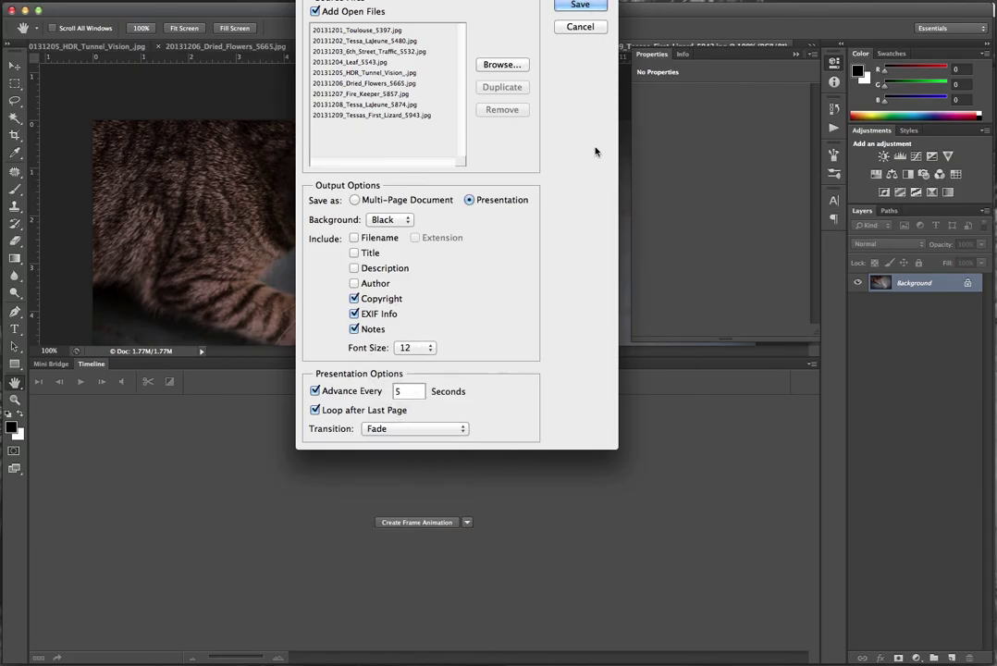
Step: Name the presentation PDF like the ver_03 file but ending in ver_04, and save it in the Project 7 - Web Gallery folder
{"action": "left_click", "coordinate": [579, 5]}
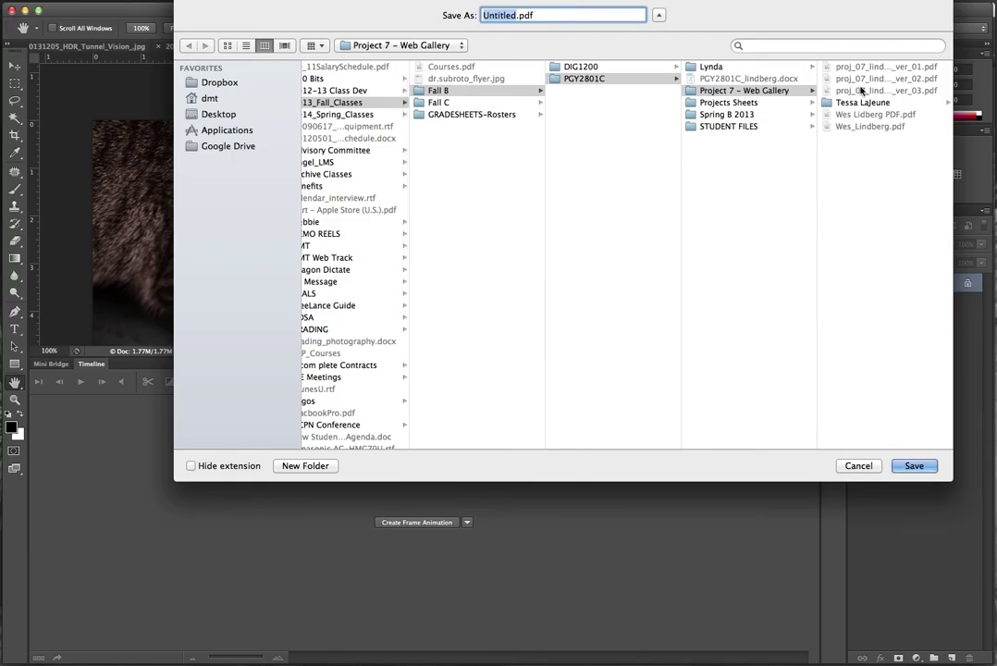
{"action": "type", "text": "proj_07_lindbergwr_ver_03"}
{"action": "left_click", "coordinate": [602, 13]}
{"action": "key", "text": "BackSpace"}
{"action": "type", "text": "4"}
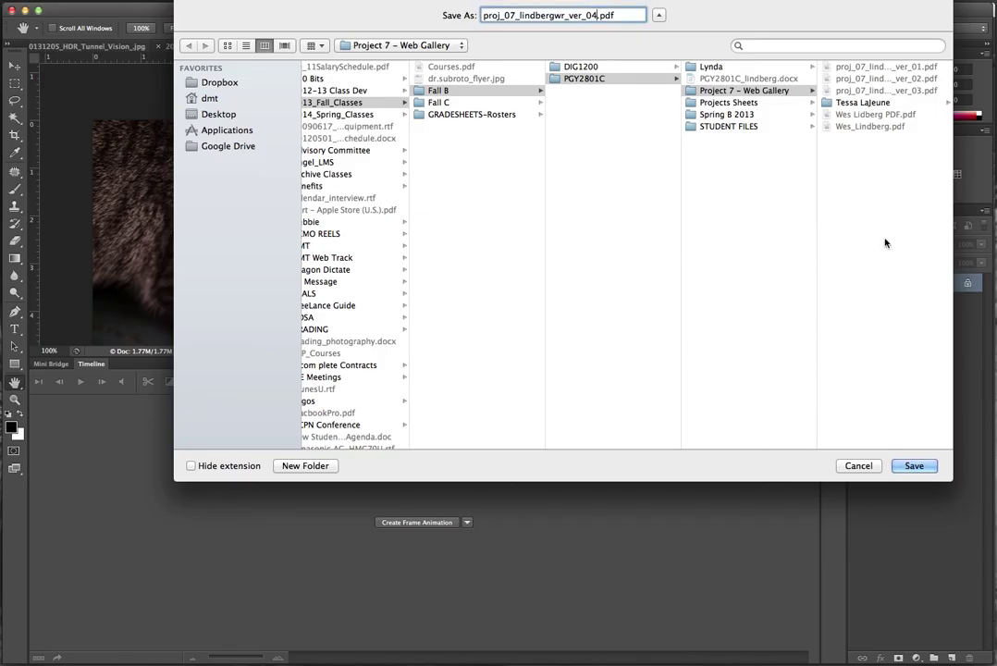
{"action": "left_click", "coordinate": [910, 467]}
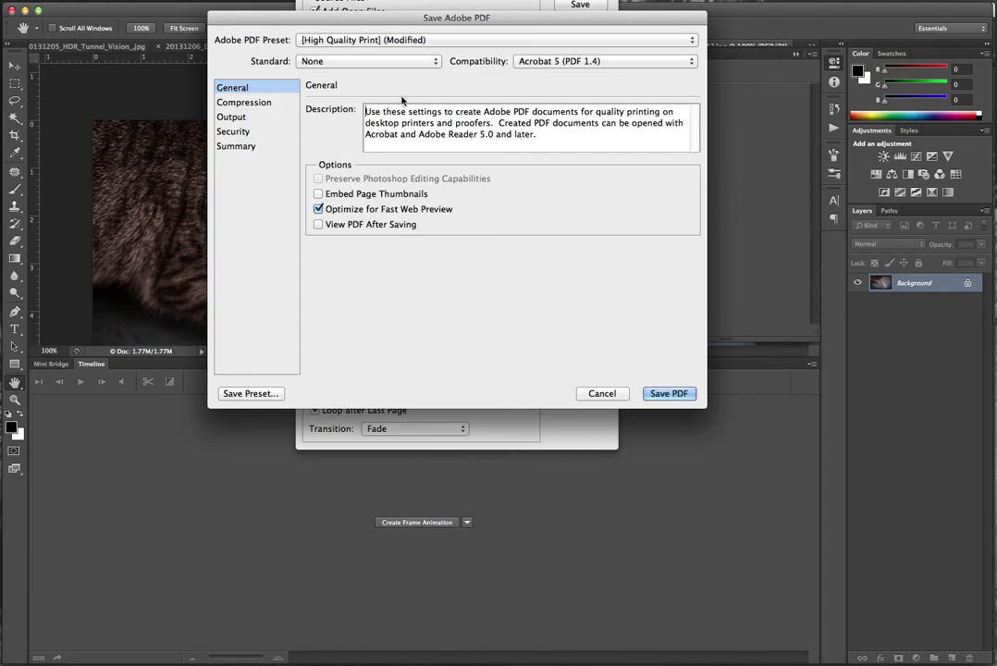
Step: In the PDF's compression options, choose Do Not Downsample and set Compression to None
{"action": "left_click", "coordinate": [245, 103]}
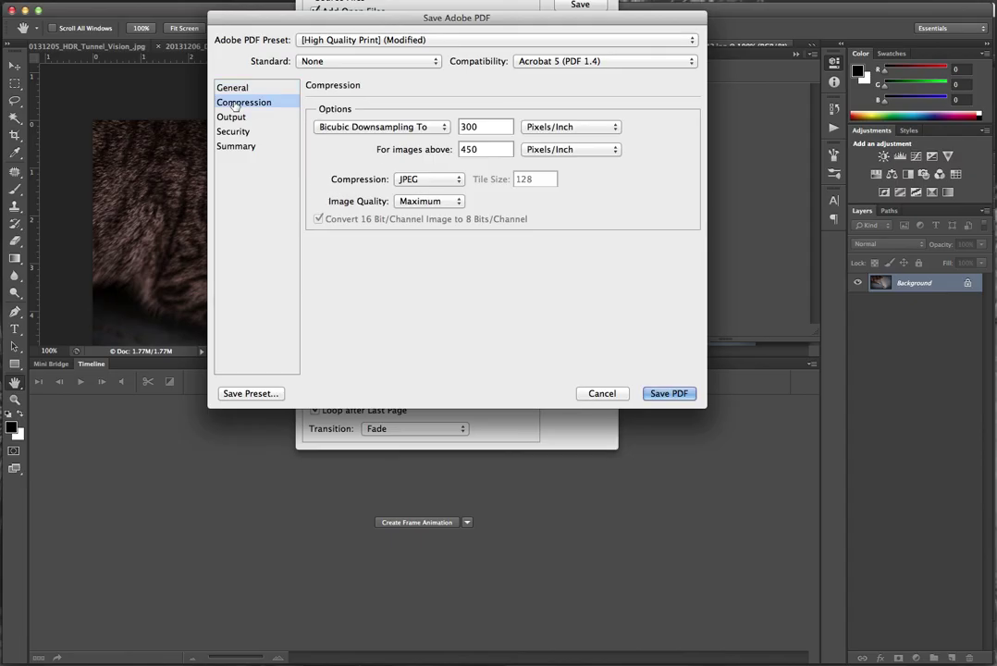
{"action": "left_click", "coordinate": [442, 128]}
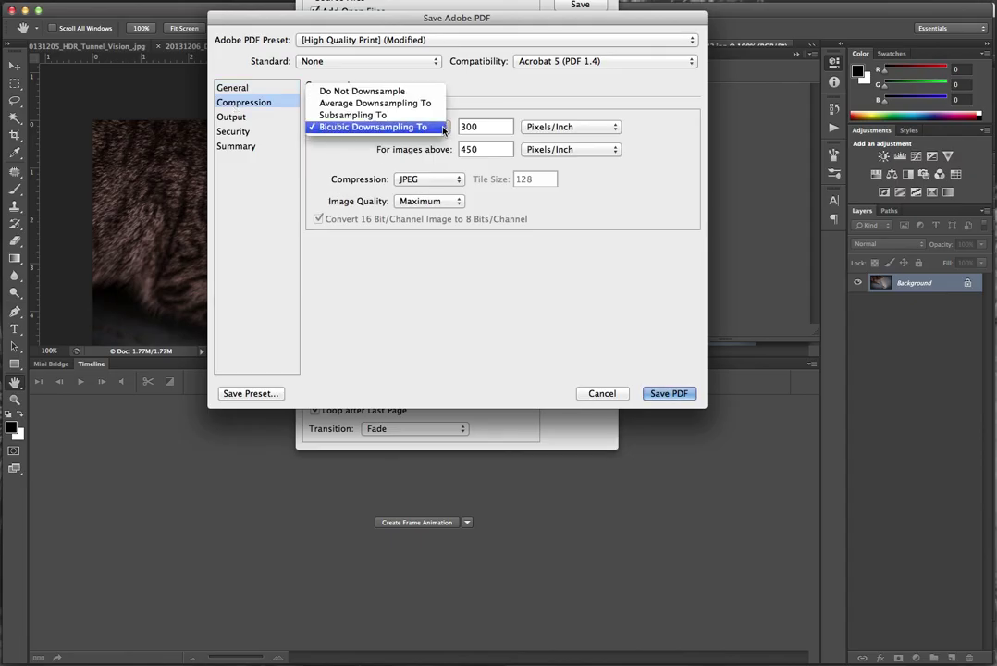
{"action": "left_click", "coordinate": [393, 93]}
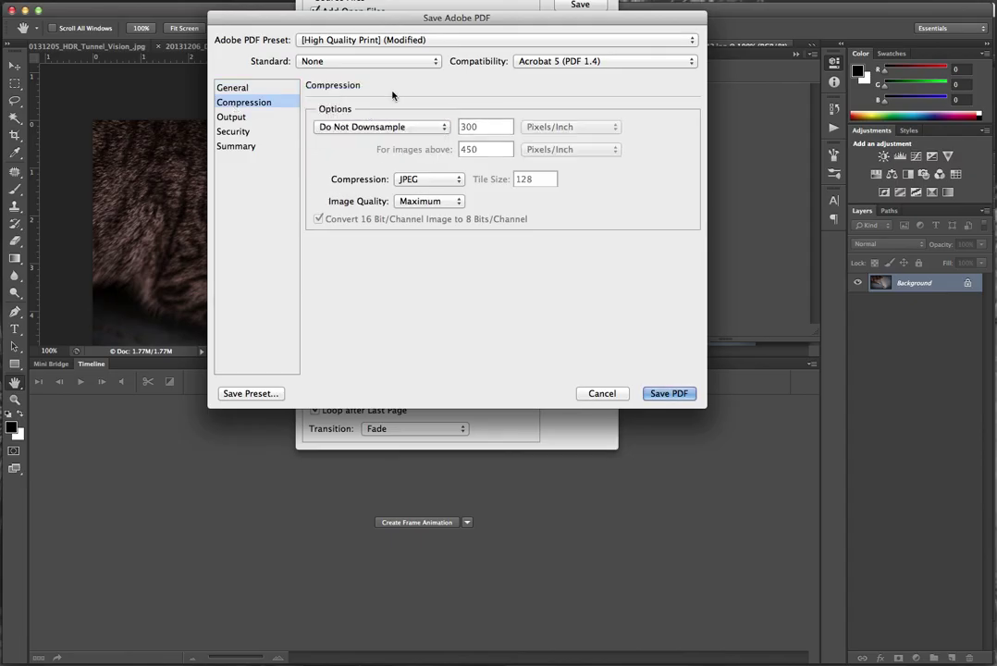
{"action": "left_click", "coordinate": [456, 183]}
{"action": "left_click", "coordinate": [425, 159]}
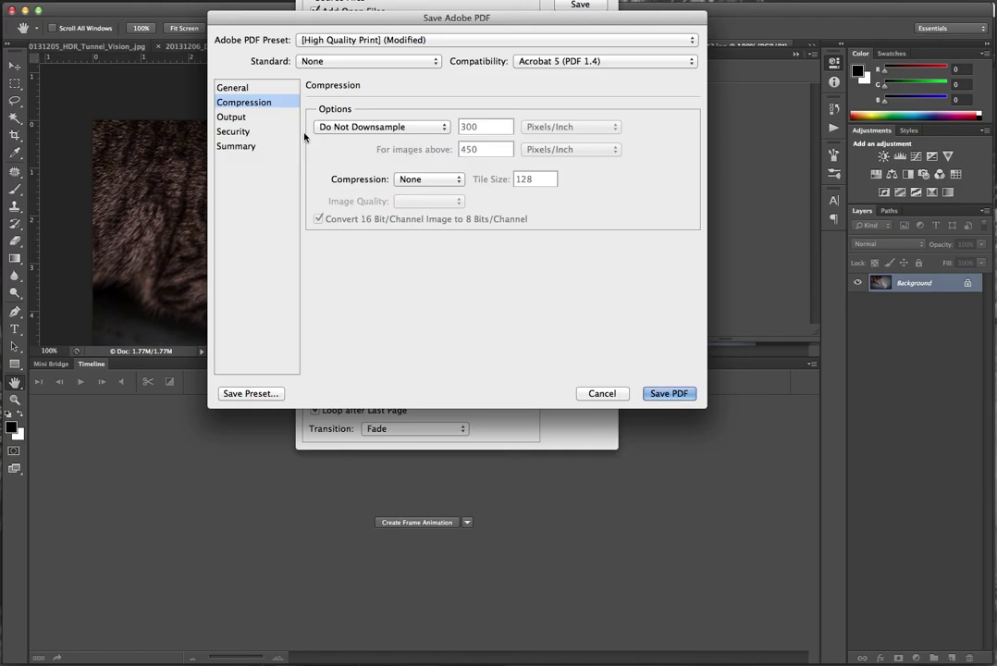
Step: Review the PDF's Output, Compression and General settings, and save the PDF
{"action": "left_click", "coordinate": [239, 120]}
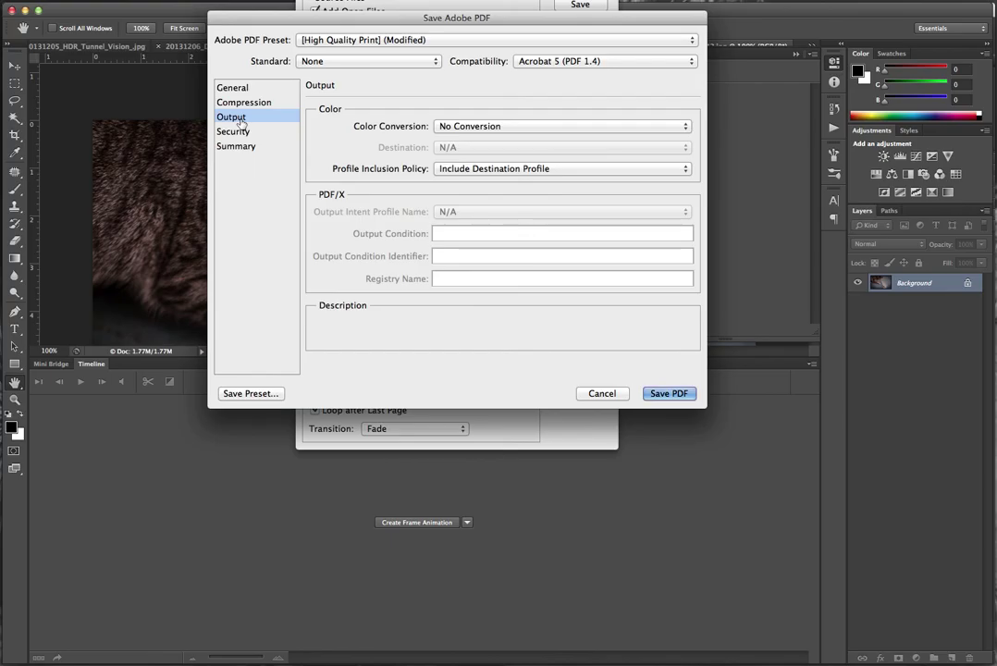
{"action": "left_click", "coordinate": [237, 102]}
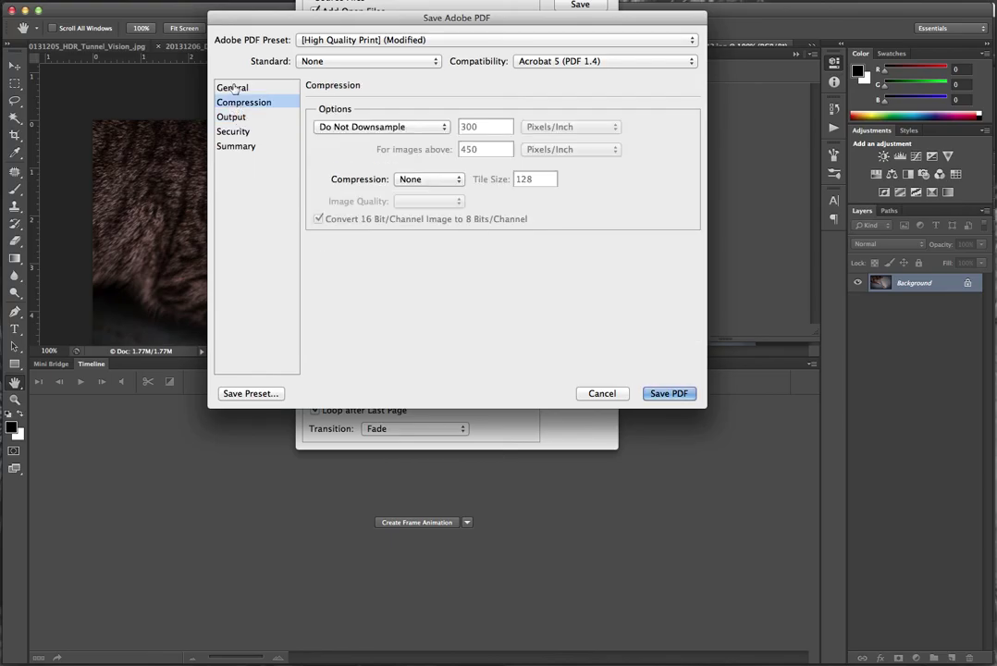
{"action": "left_click", "coordinate": [234, 87]}
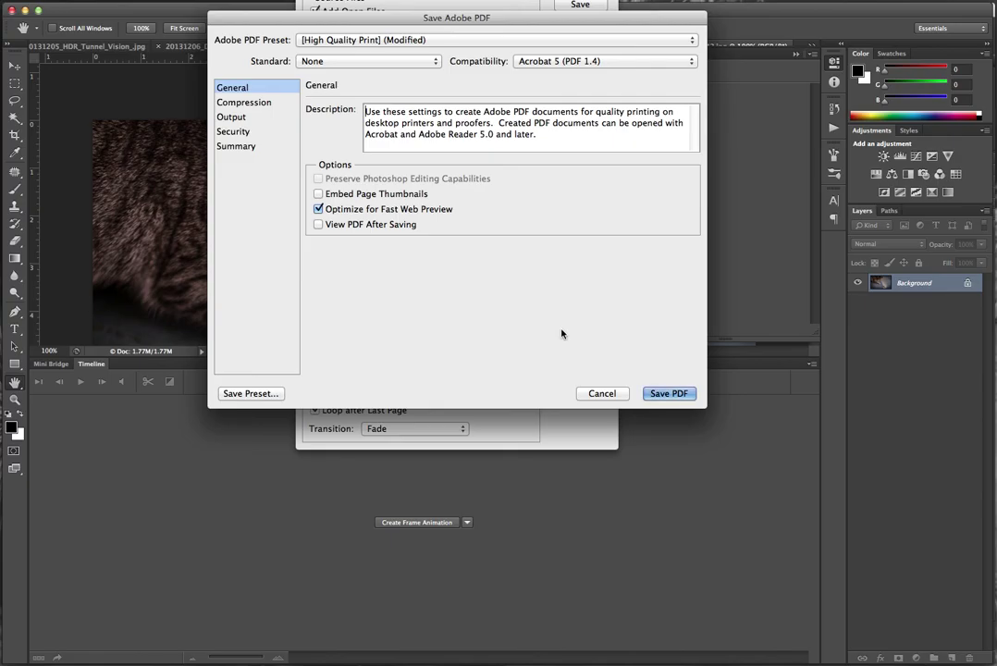
{"action": "left_click", "coordinate": [660, 396]}
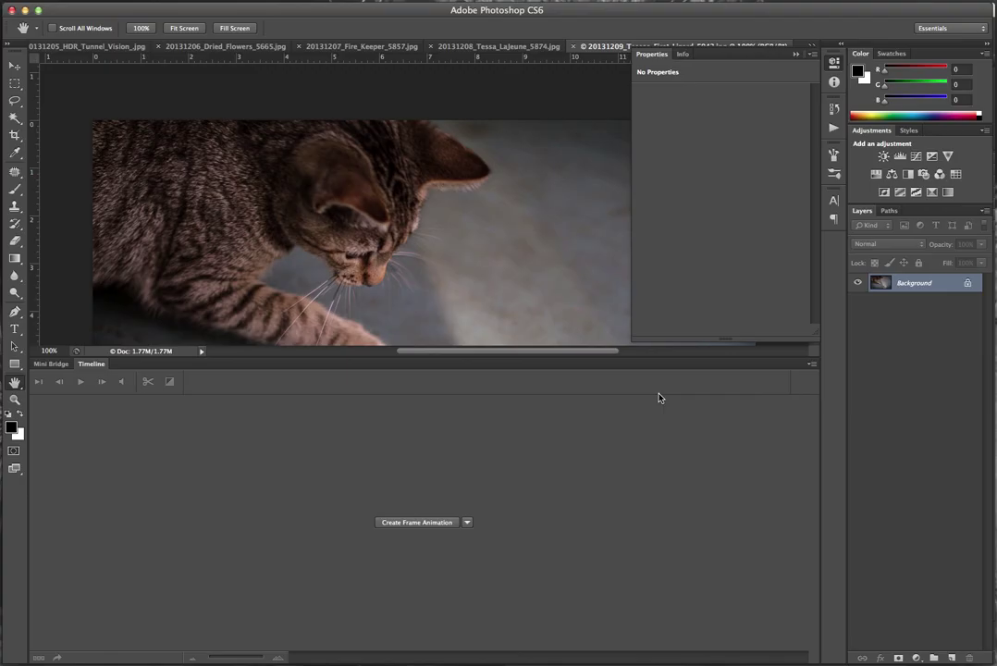
Step: Switch to Finder, open a new window, and position it fully within the display
{"action": "key", "text": "super+Tab"}
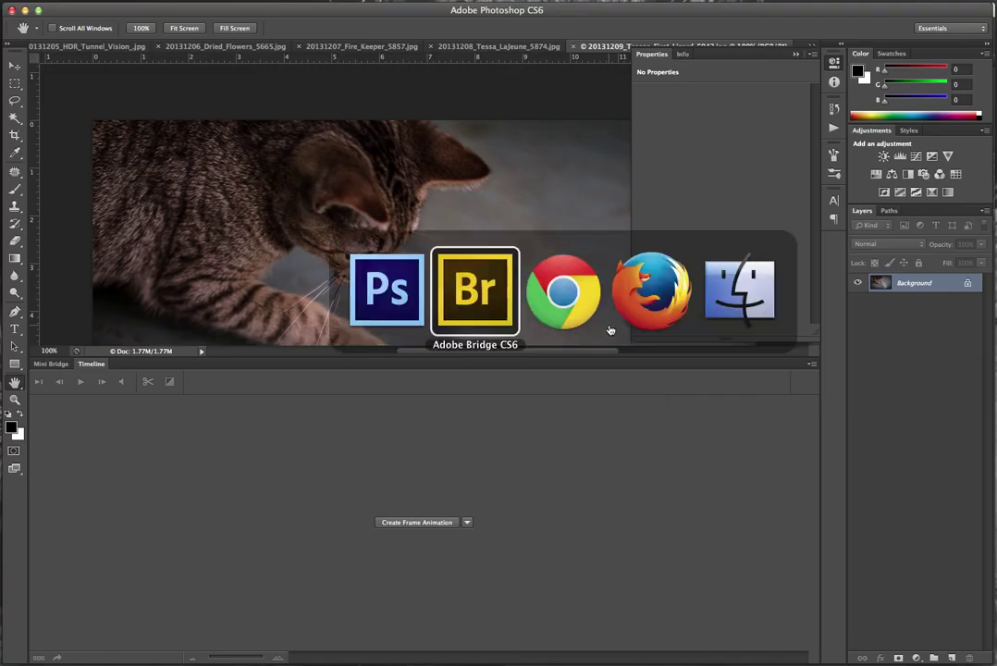
{"action": "key", "text": "super+Tab"}
{"action": "key", "text": "super+Tab"}
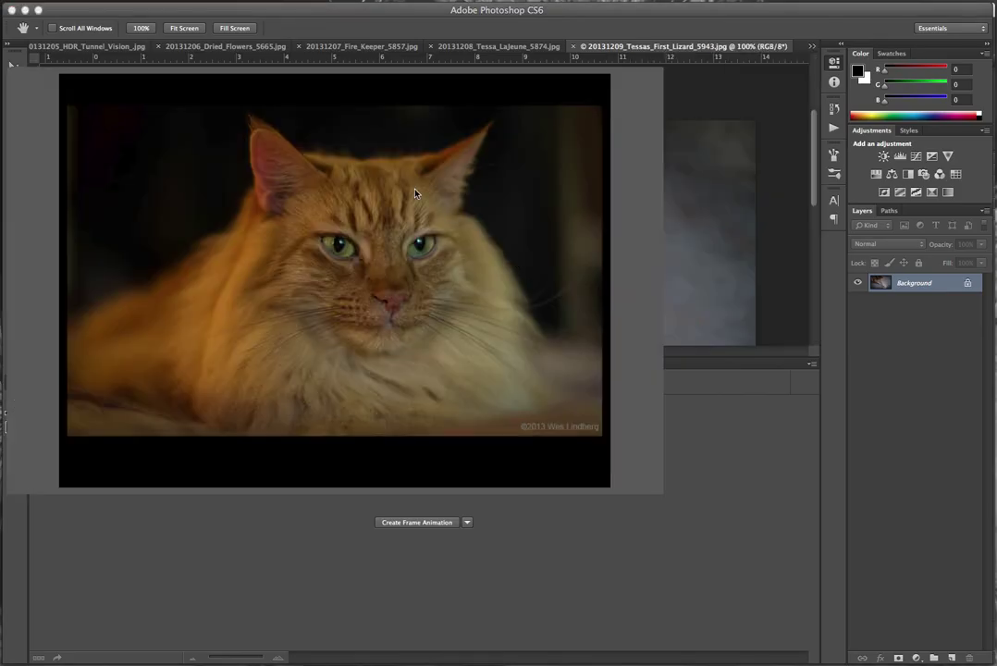
{"action": "key", "text": "super+Tab"}
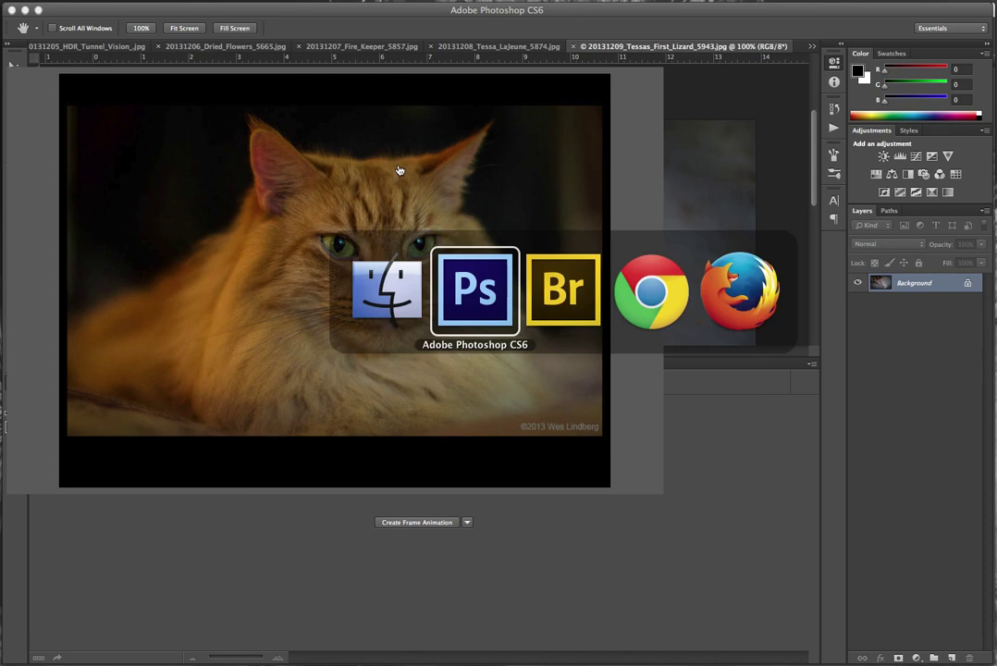
{"action": "key", "text": "super+Tab"}
{"action": "key", "text": "super+Tab"}
{"action": "key", "text": "super+Tab"}
{"action": "key", "text": "super+Tab"}
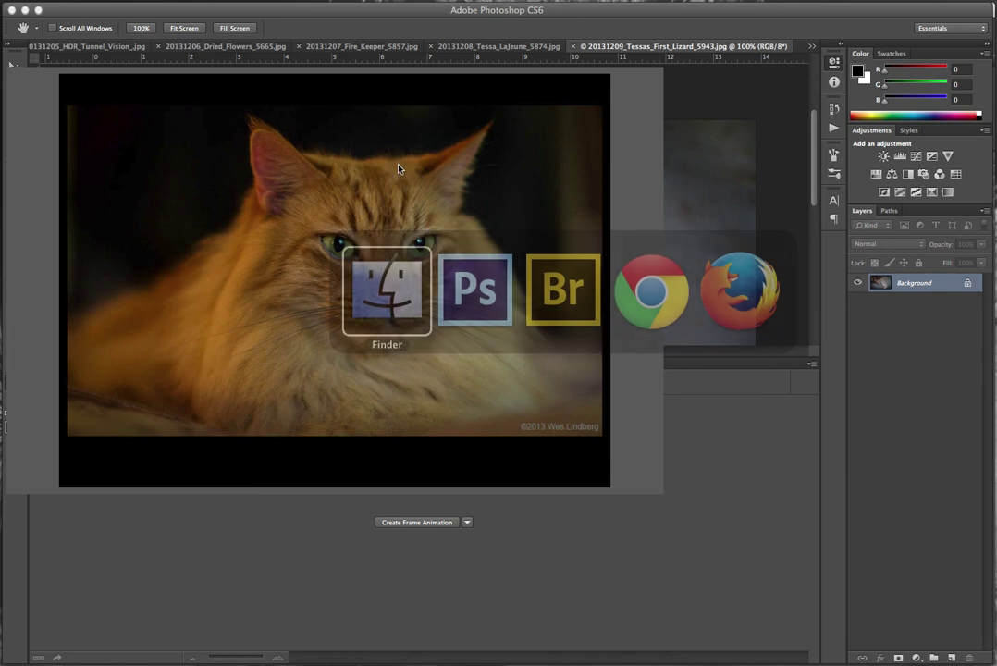
{"action": "key", "text": "super+n"}
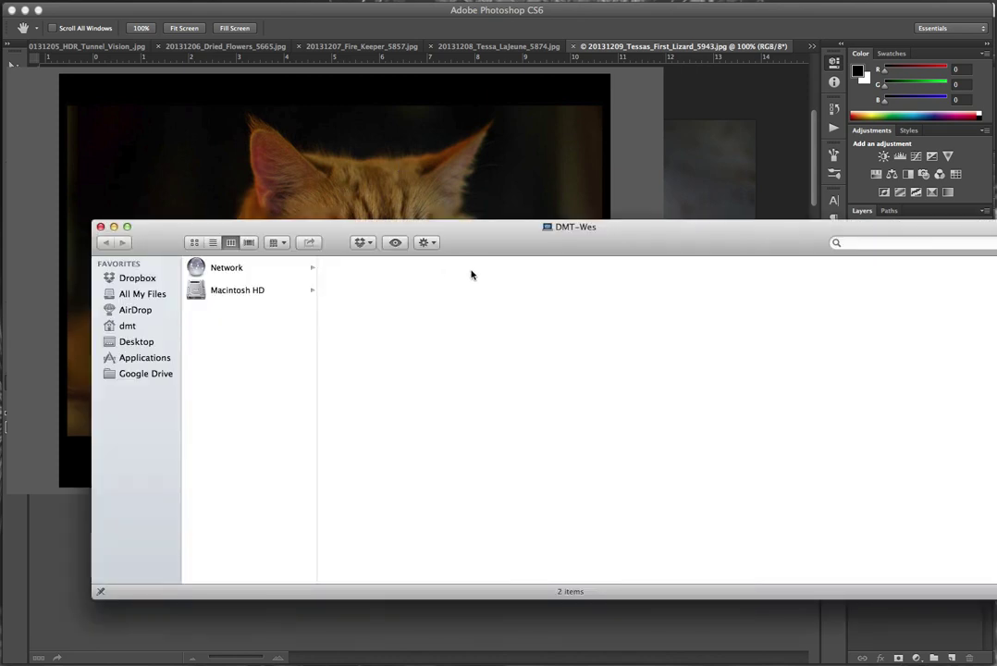
{"action": "left_click_drag", "start_coordinate": [473, 244], "coordinate": [405, 194]}
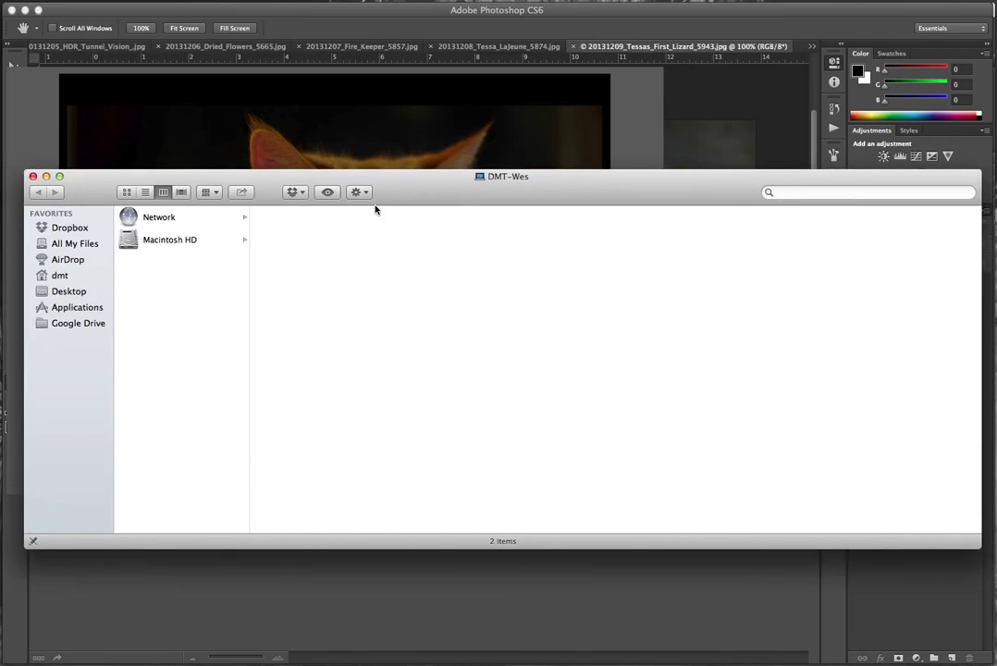
Step: Browse from the home folder through Documents, All SFC, 2013_Fall_Classes, Fall B and PGY2801C to the Project 7 - Web Gallery folder
{"action": "left_click", "coordinate": [69, 276]}
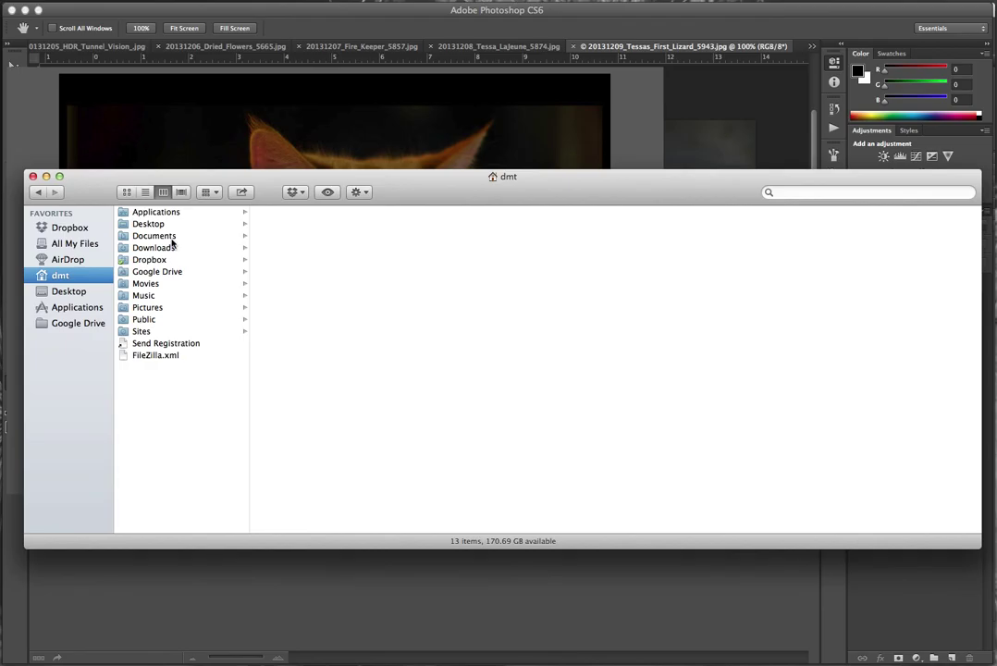
{"action": "left_click", "coordinate": [172, 238]}
{"action": "left_click", "coordinate": [283, 248]}
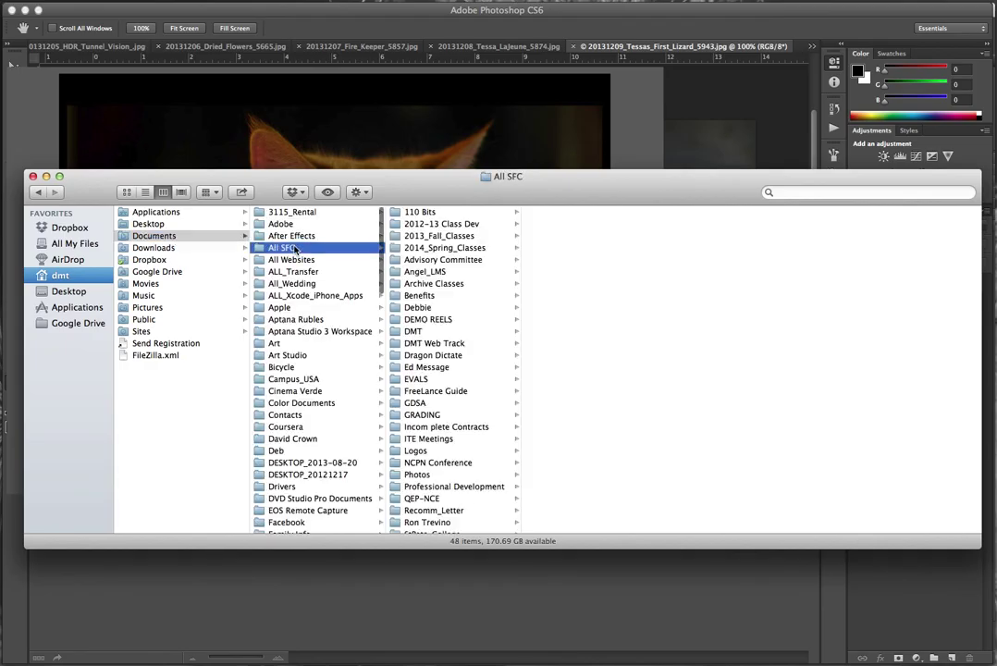
{"action": "left_click", "coordinate": [435, 236]}
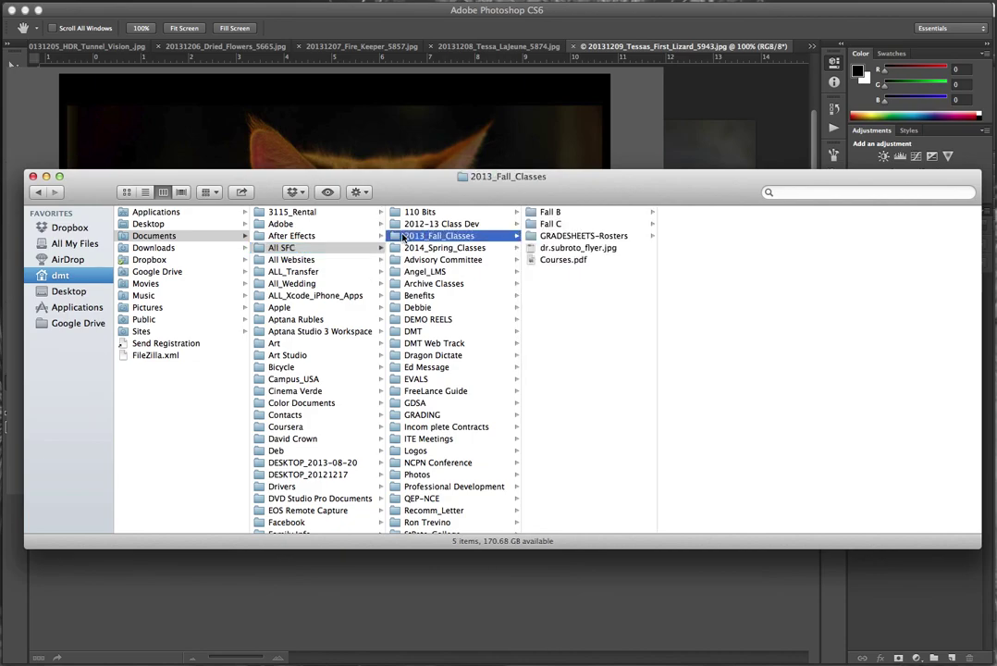
{"action": "left_click", "coordinate": [537, 215]}
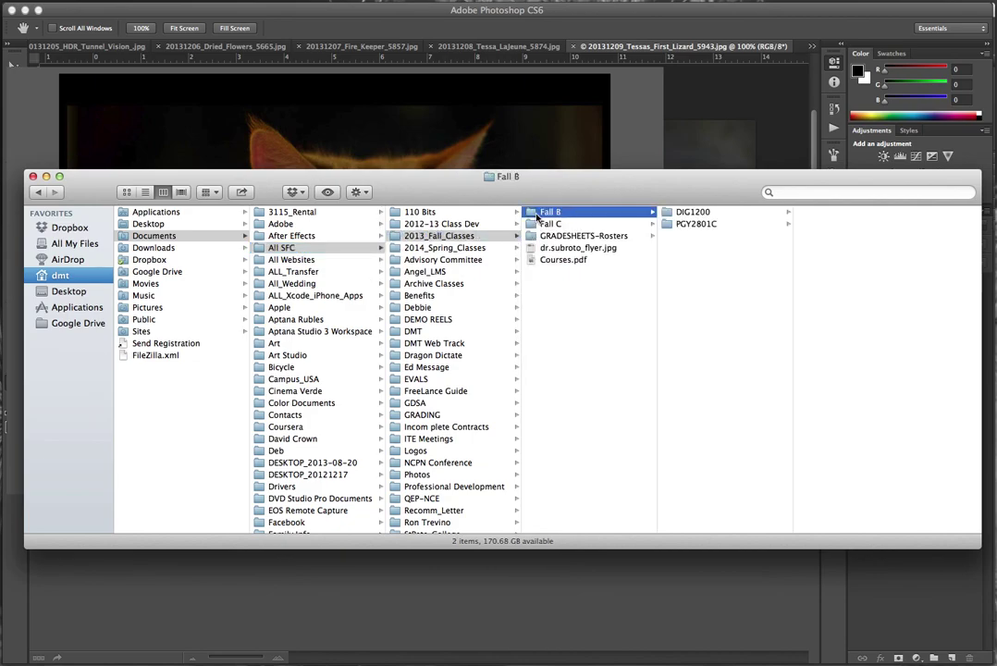
{"action": "left_click", "coordinate": [687, 224]}
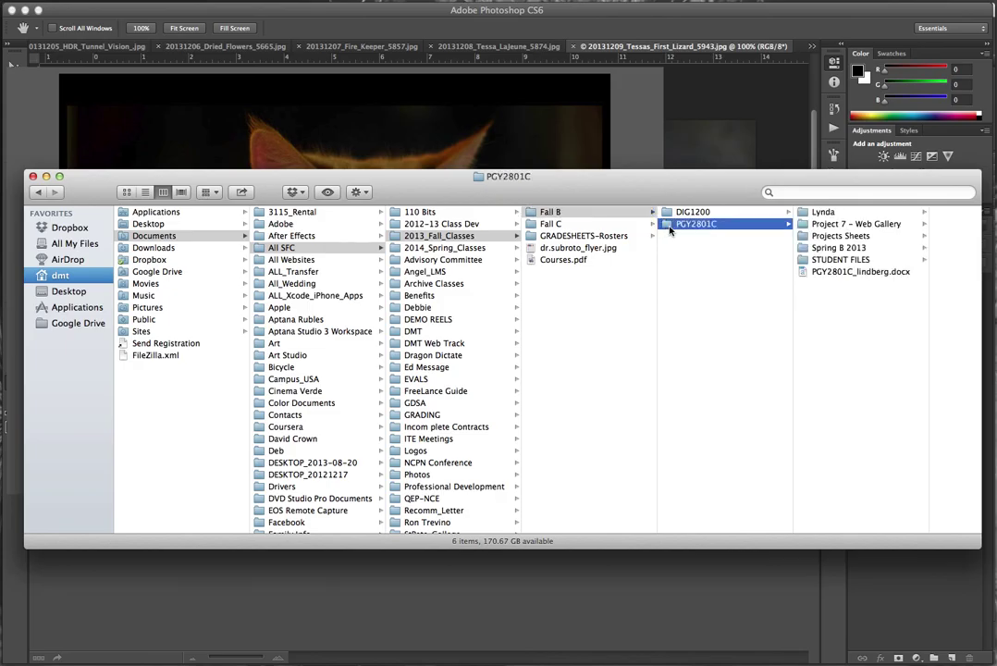
{"action": "left_click", "coordinate": [805, 238]}
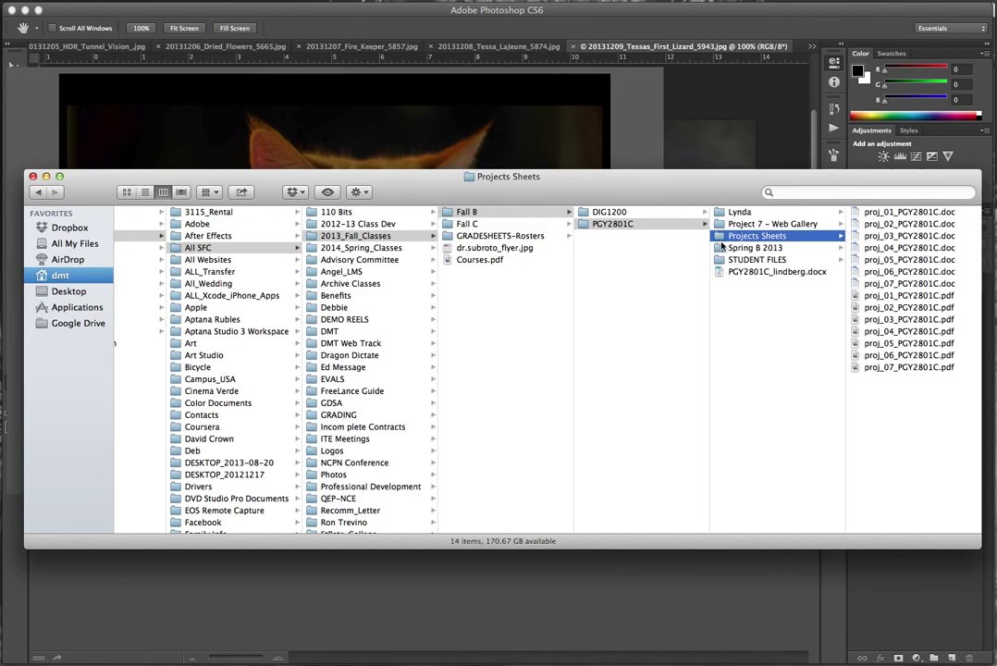
{"action": "left_click", "coordinate": [722, 226]}
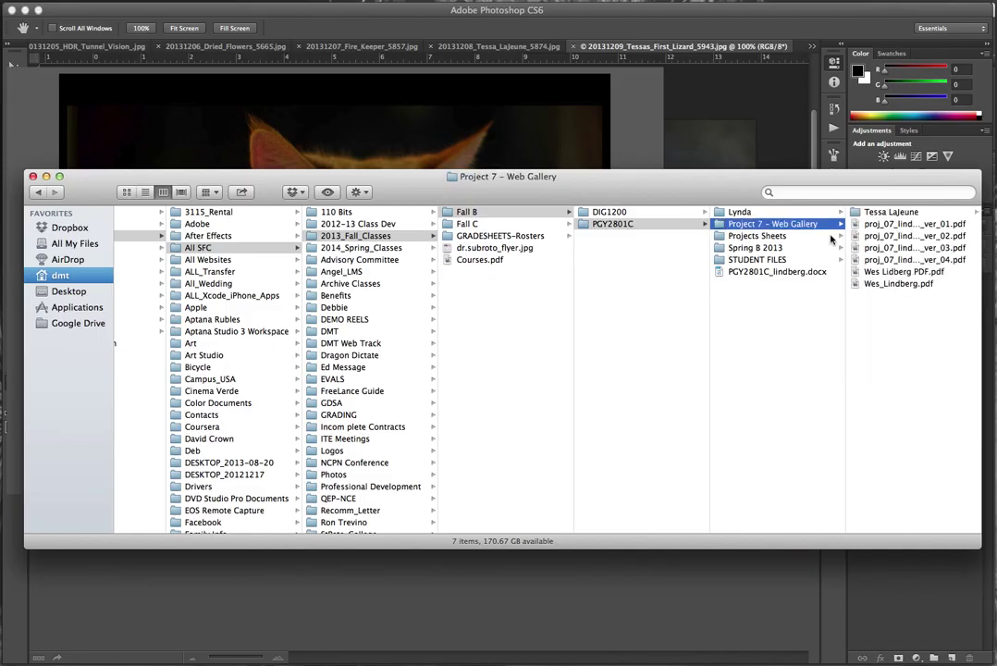
Step: Open the ver_04 PDF in Adobe Acrobat, allowing full-screen mode, and watch the slideshow before exiting full screen
{"action": "left_click", "coordinate": [933, 261]}
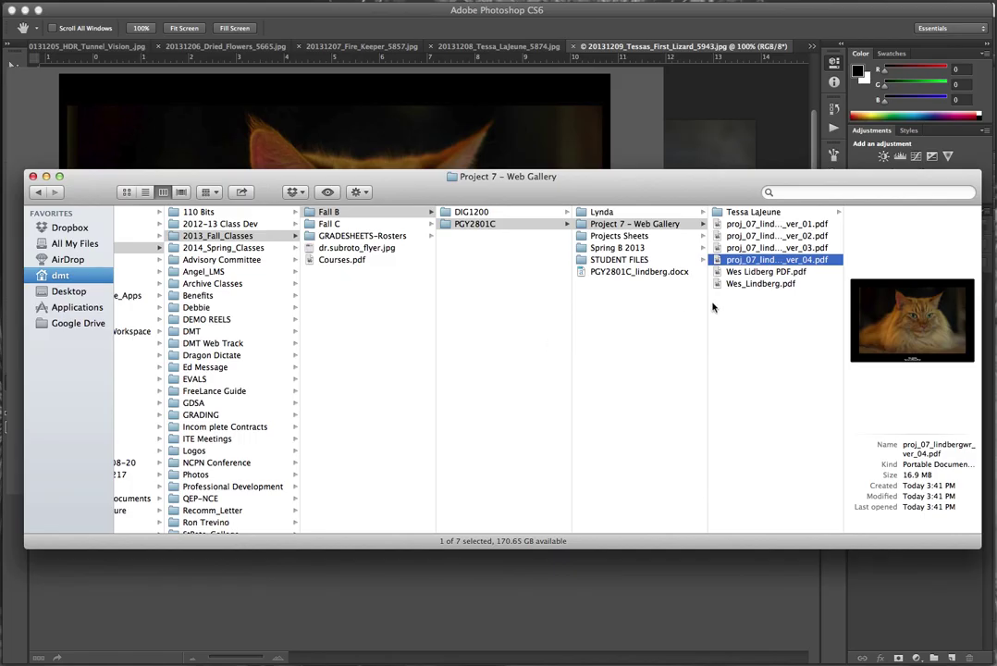
{"action": "right_click", "coordinate": [718, 265]}
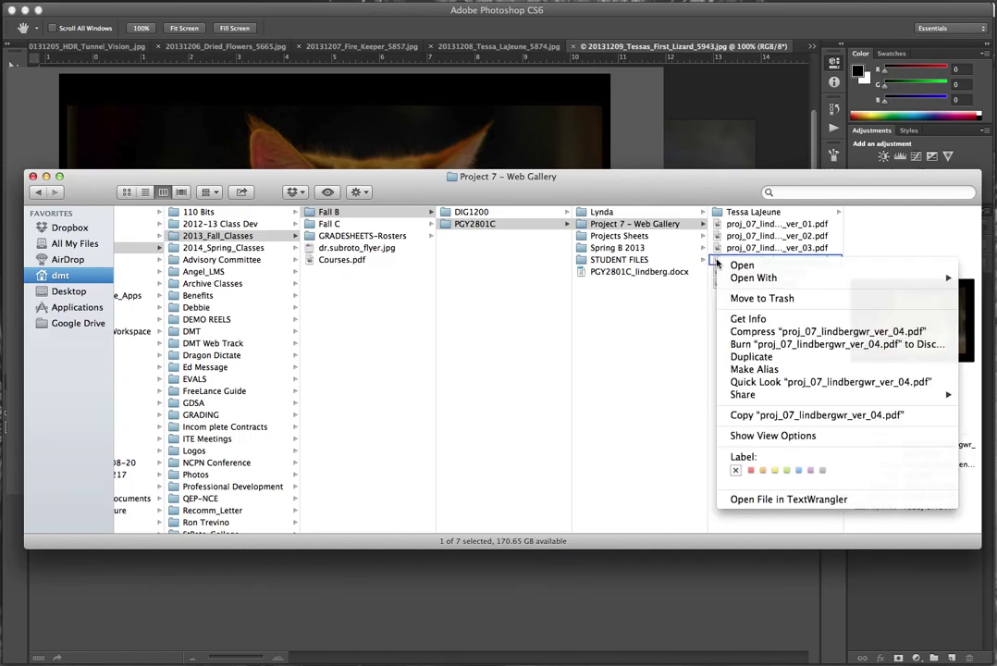
{"action": "mouse_move", "coordinate": [740, 278]}
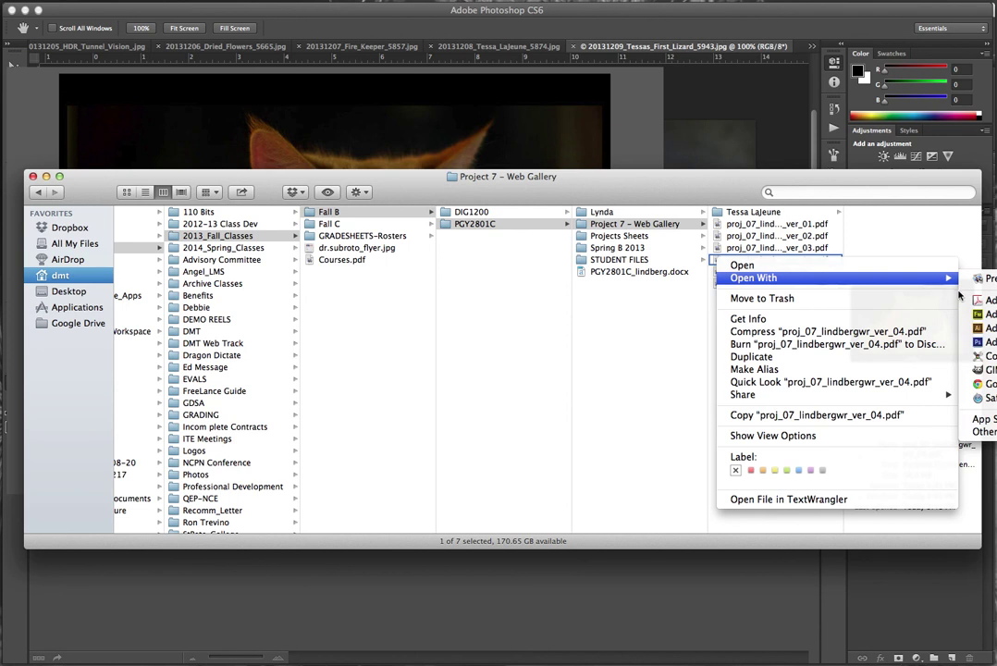
{"action": "left_click", "coordinate": [988, 302]}
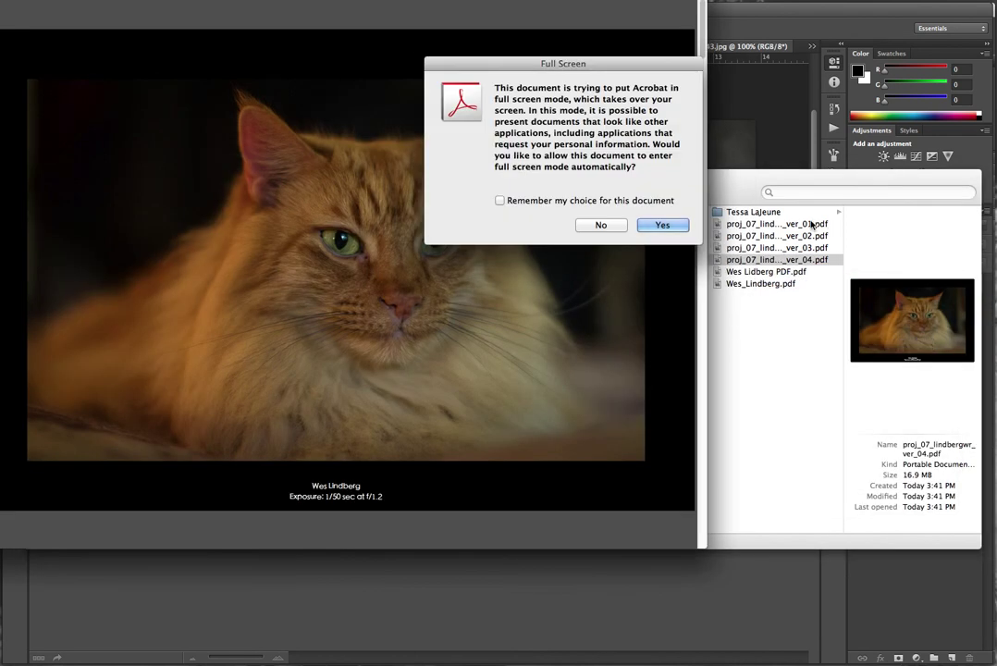
{"action": "left_click", "coordinate": [664, 227]}
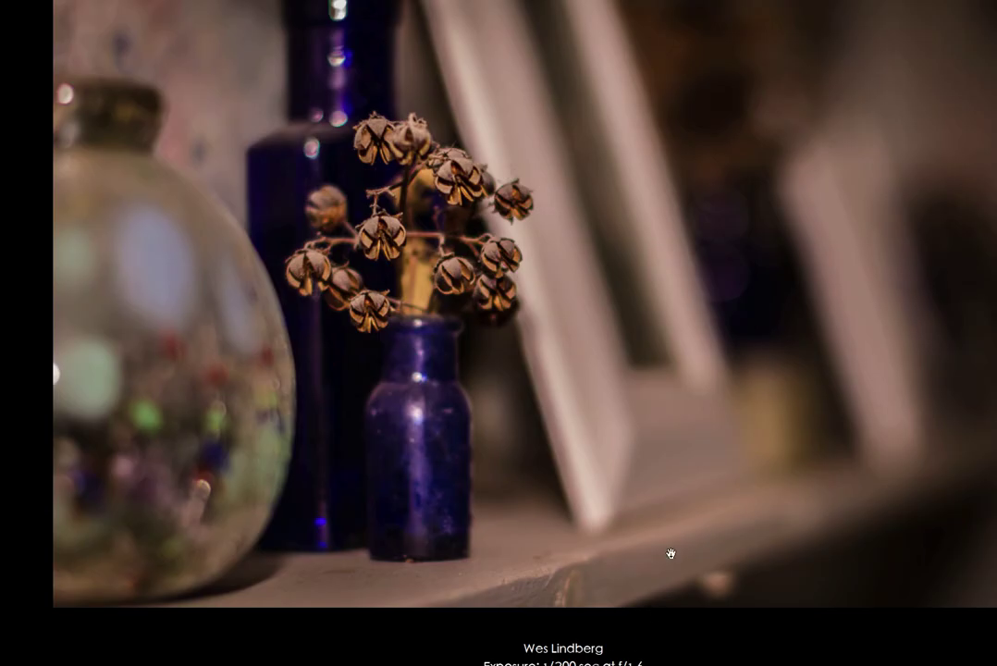
{"action": "key", "text": "Escape"}
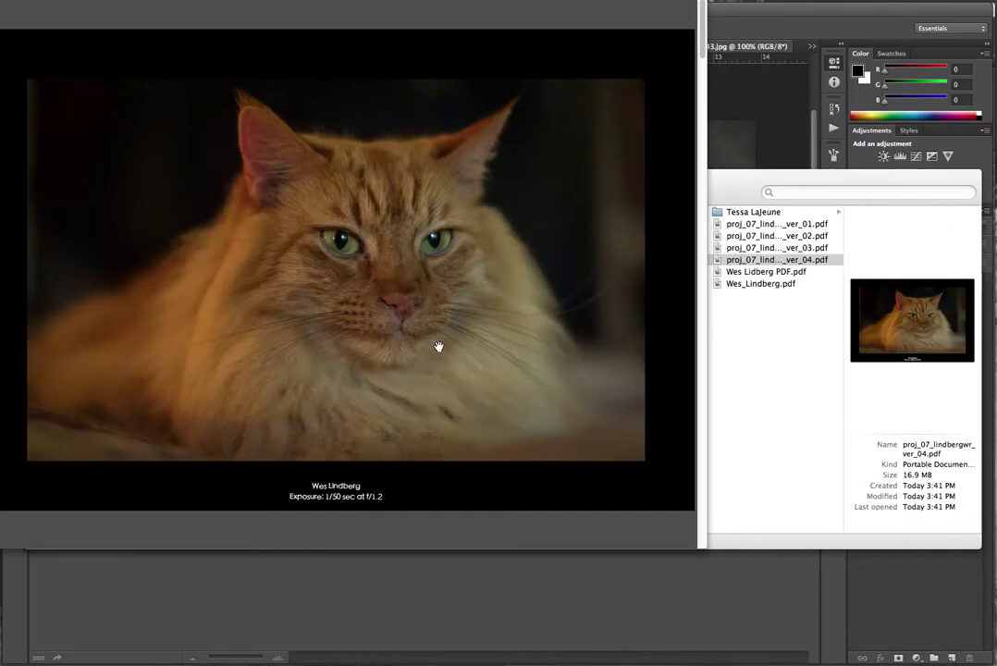
Step: Enlarge the ver_04 PDF's window to fill the display and page onward through the slides
{"action": "scroll", "coordinate": [389, 259], "scroll_direction": "down", "scroll_amount": 1}
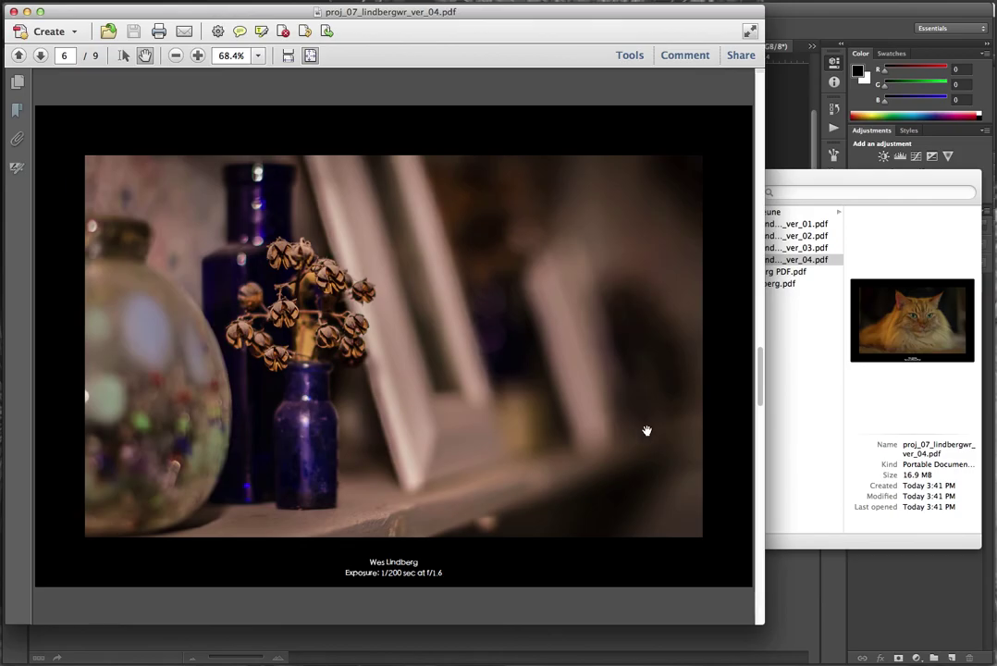
{"action": "left_click_drag", "start_coordinate": [761, 634], "coordinate": [991, 658]}
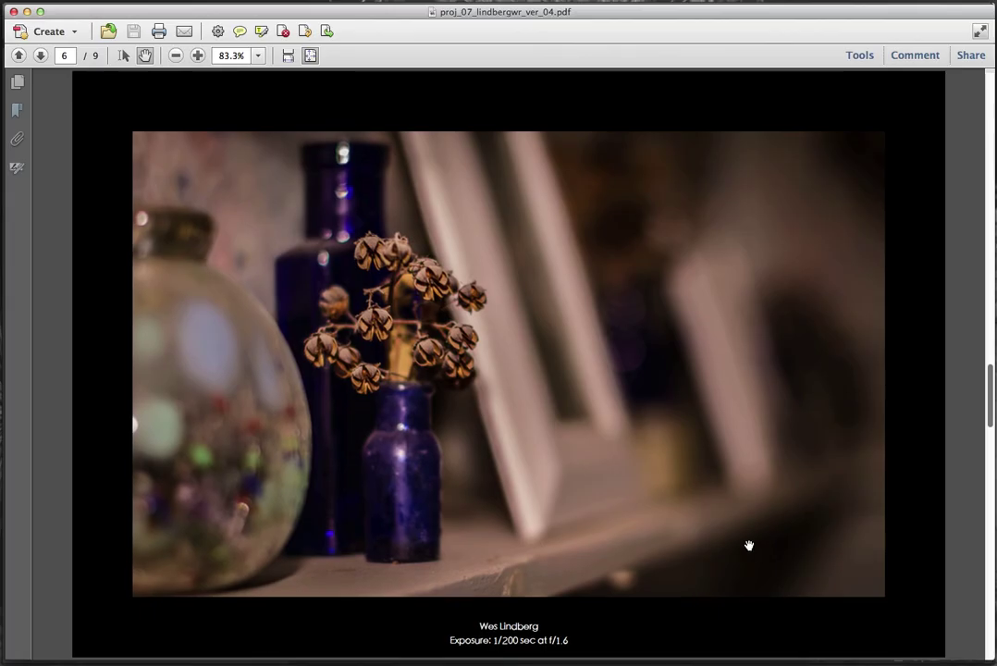
{"action": "scroll", "coordinate": [750, 545], "scroll_direction": "down", "scroll_amount": 3}
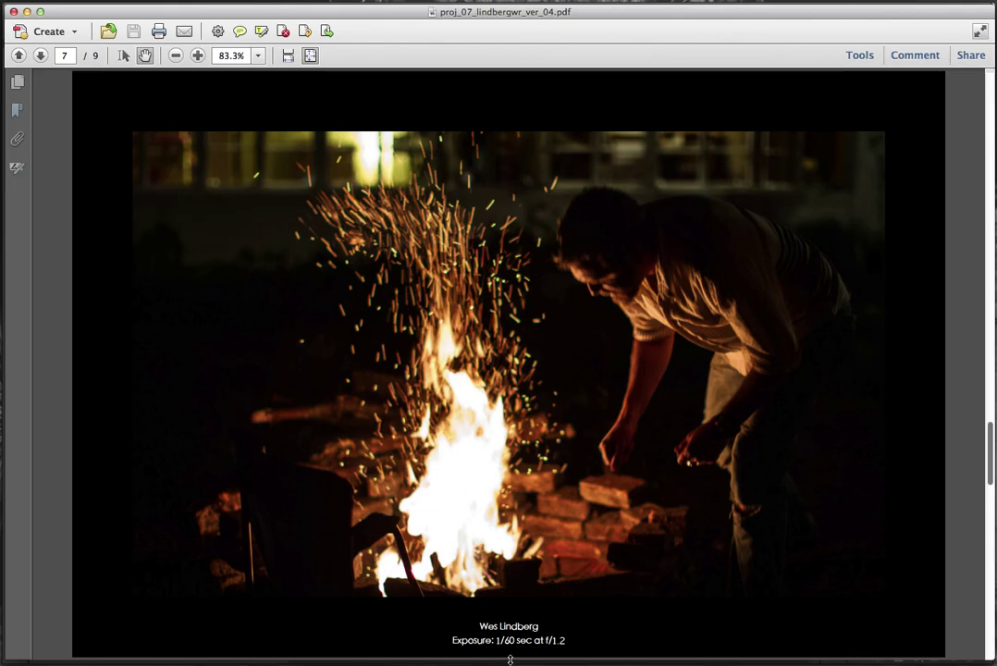